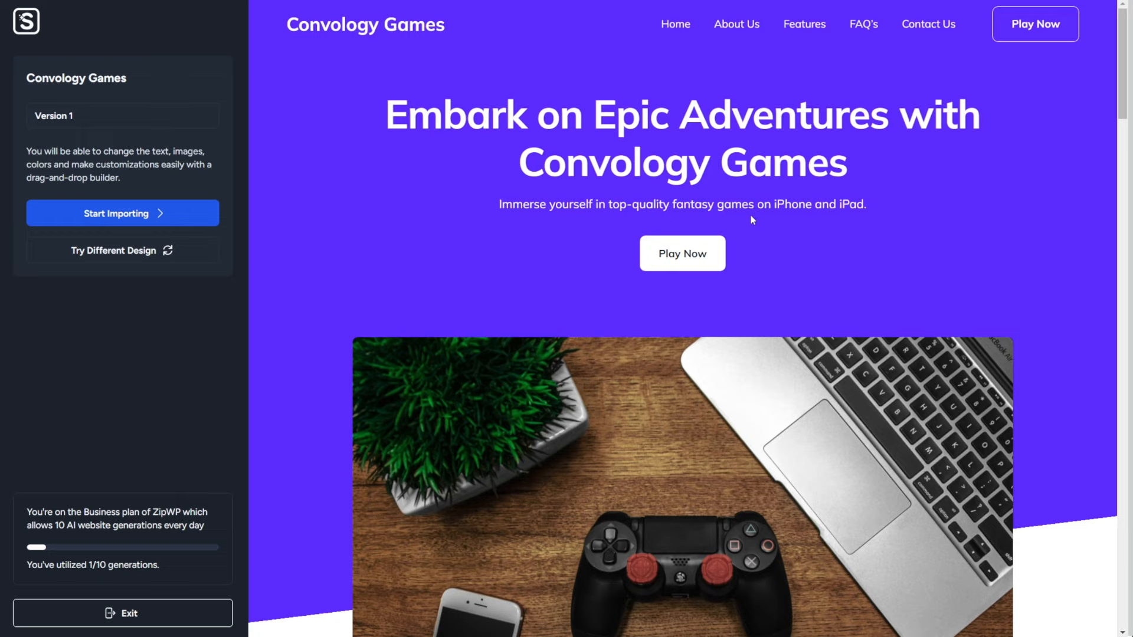
Review the hero section and the Features for Unmatched Gameplay heading and subtitle of the generated website preview.
scroll(650, 200, down, 10)
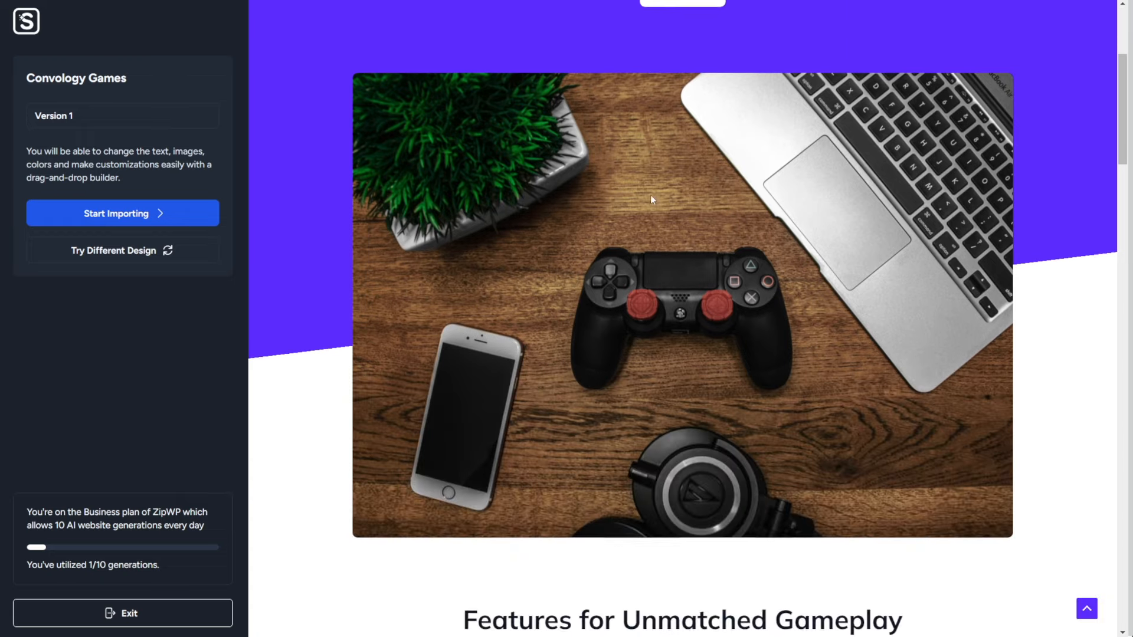
scroll(654, 200, down, 1)
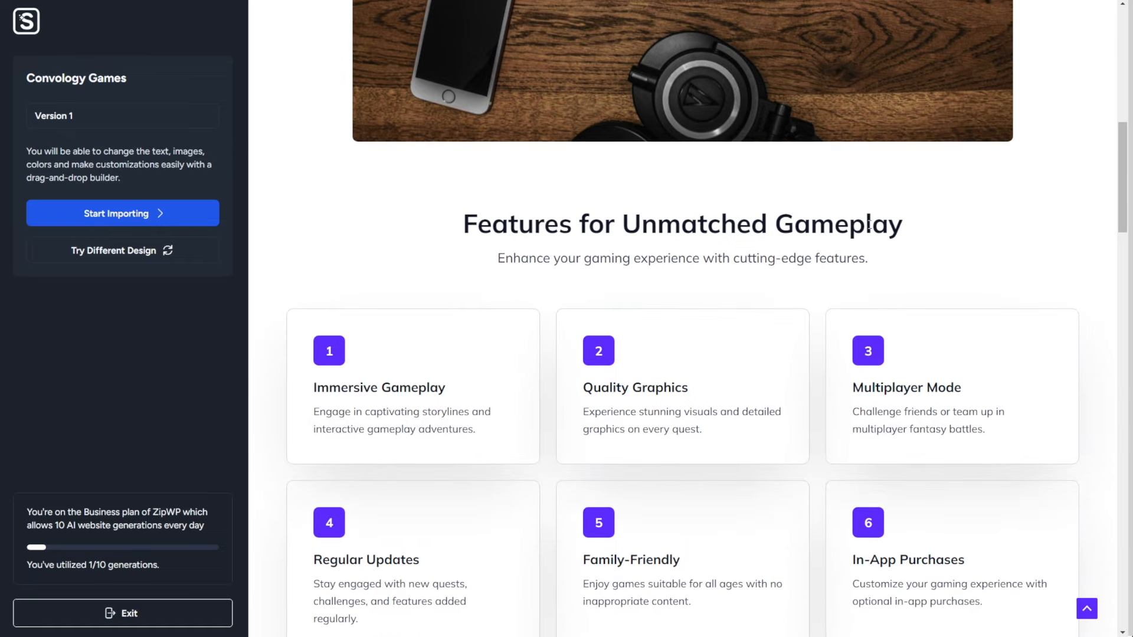
drag(491, 261, 877, 265)
drag(464, 224, 909, 254)
scroll(597, 261, down, 4)
click(385, 85)
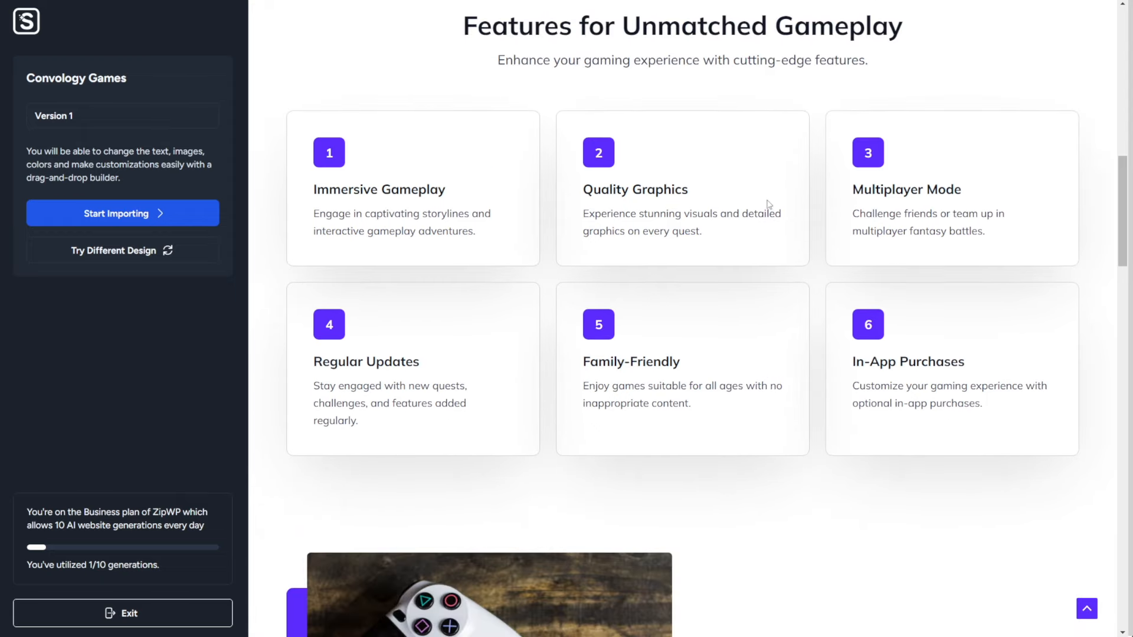
Examine the six feature cards, including Regular Updates, Family-Friendly, Multiplayer Mode and In-App Purchases, in the website preview.
scroll(755, 212, down, 2)
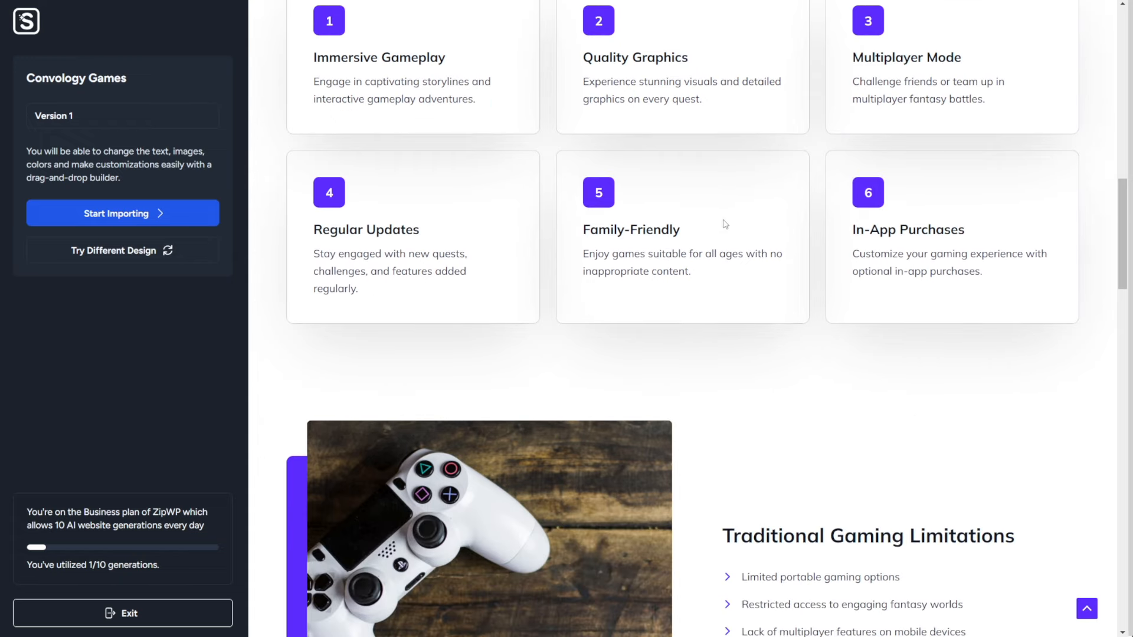
drag(411, 231, 330, 231)
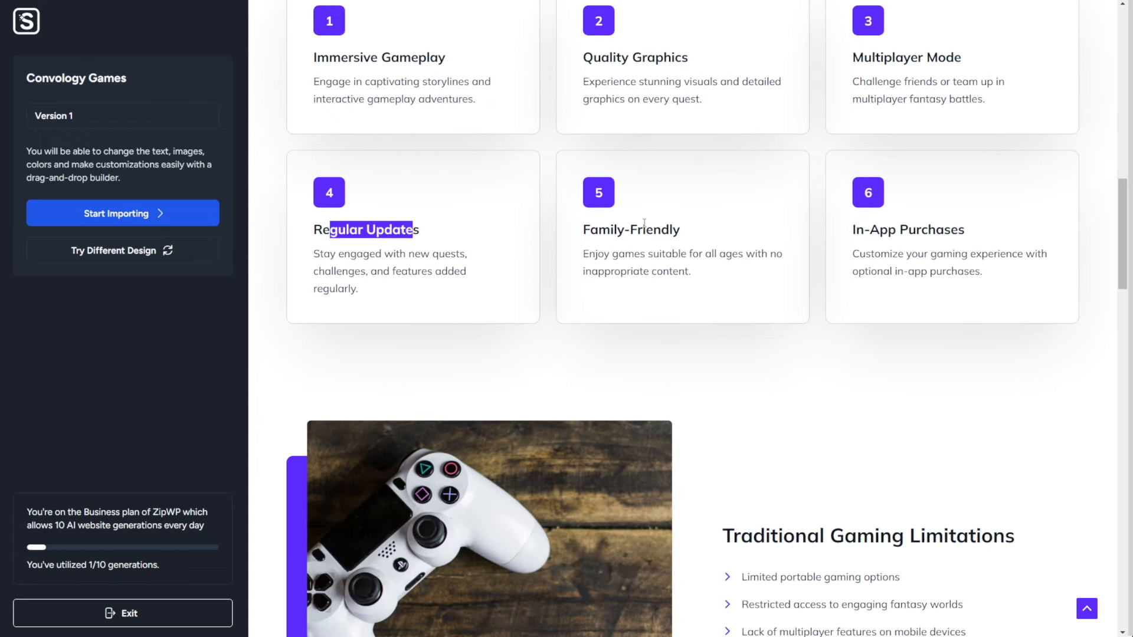
drag(681, 255, 561, 235)
drag(852, 62, 998, 104)
drag(880, 230, 931, 267)
scroll(677, 211, up, 4)
scroll(768, 325, down, 3)
click(873, 416)
scroll(809, 313, down, 4)
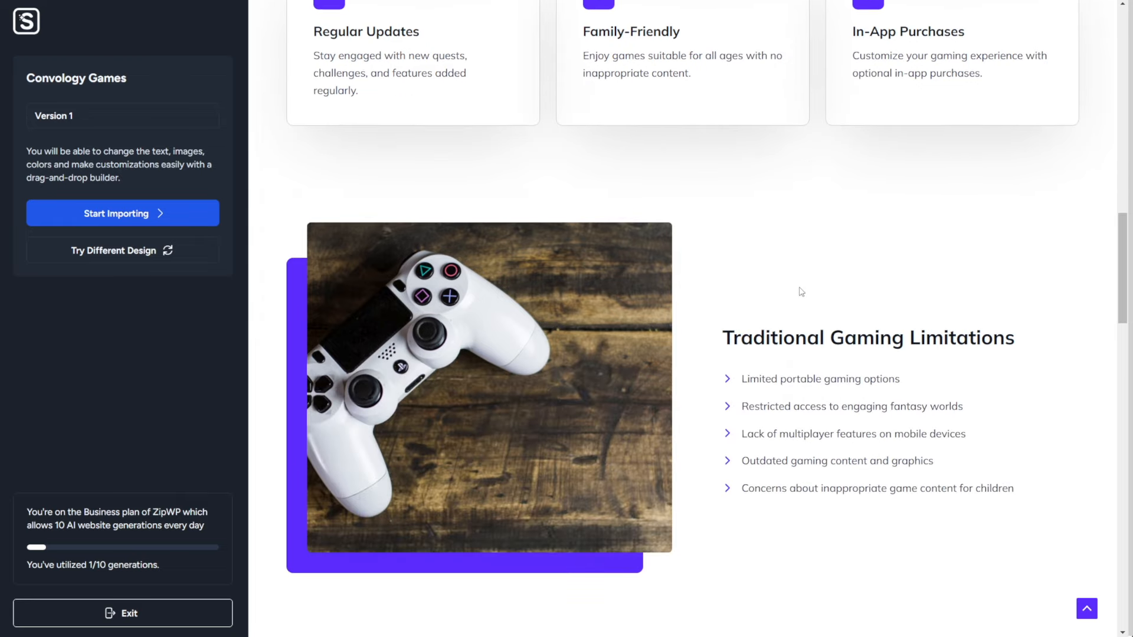
scroll(802, 292, up, 2)
scroll(797, 293, up, 5)
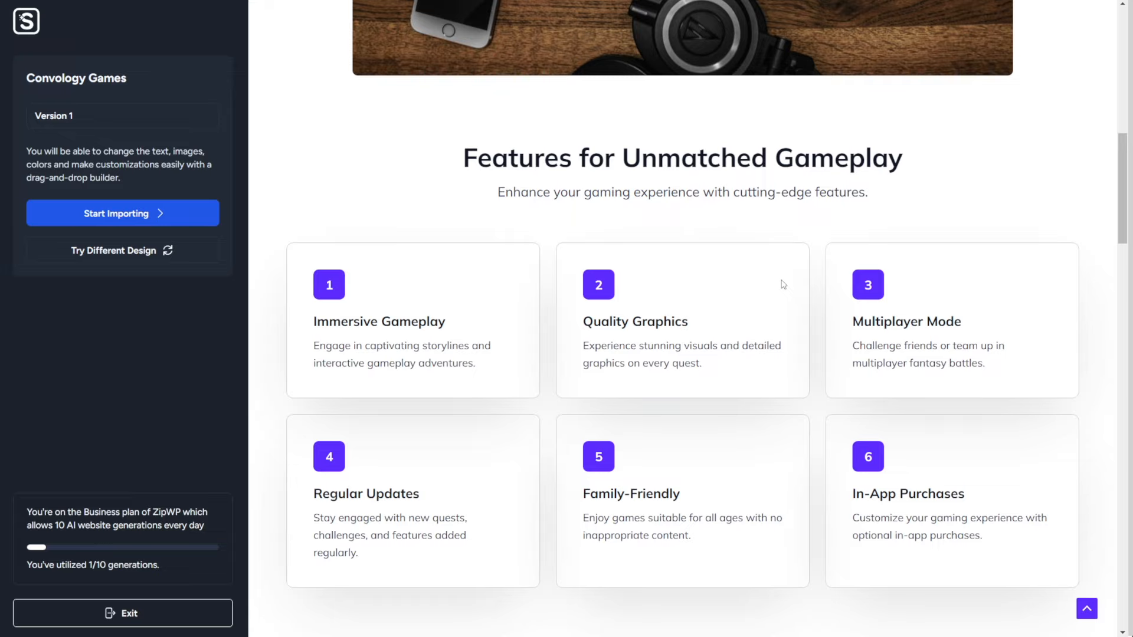
scroll(804, 274, down, 2)
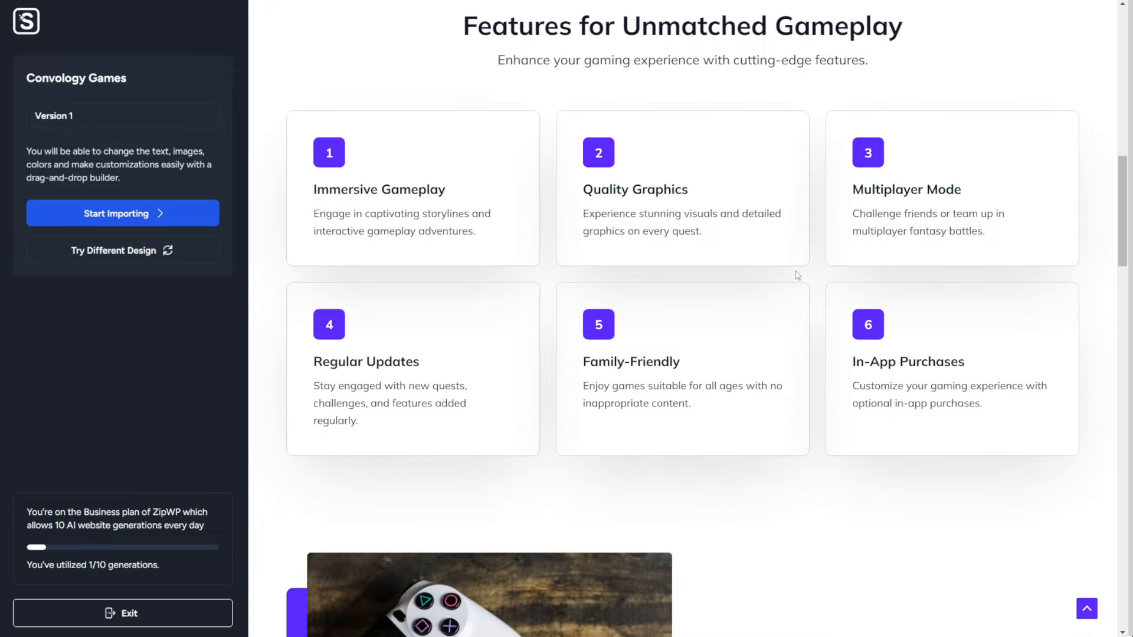
scroll(745, 265, down, 3)
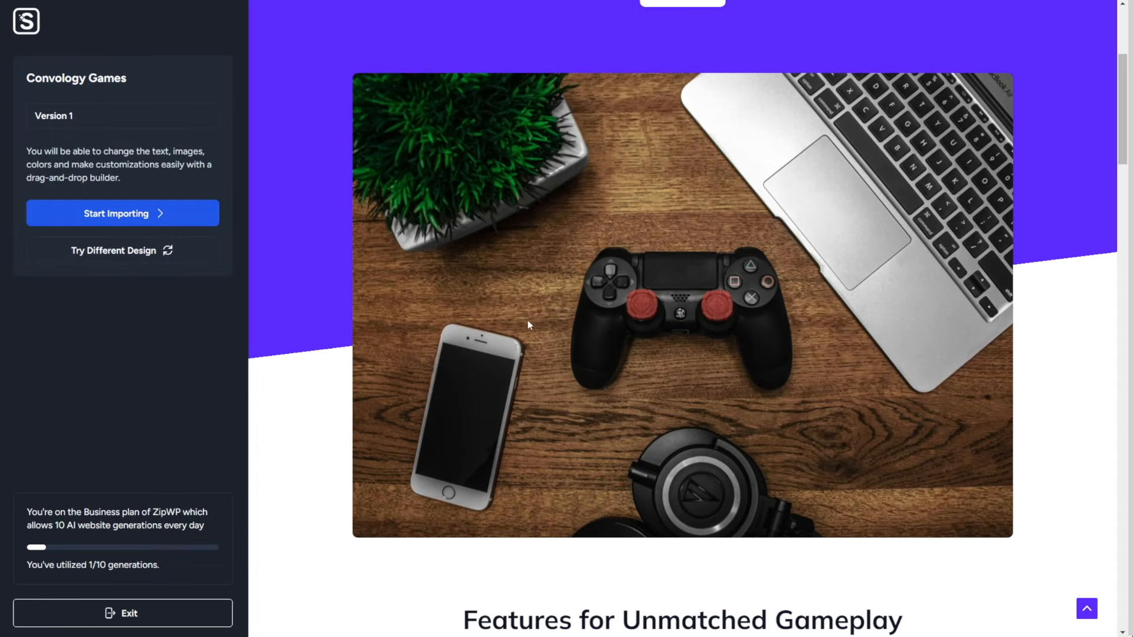
Examine the preview's remaining sections, from the gaming limitations and mobile gaming blocks down to the Frequently Asked Questions.
scroll(561, 295, down, 20)
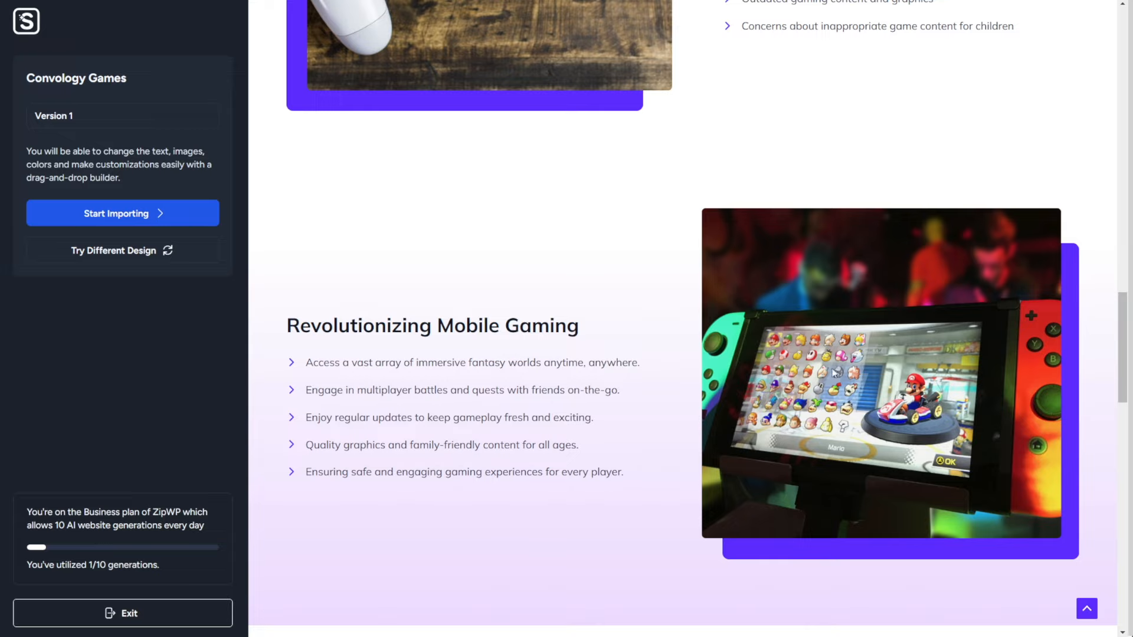
scroll(819, 363, down, 1)
scroll(789, 335, down, 10)
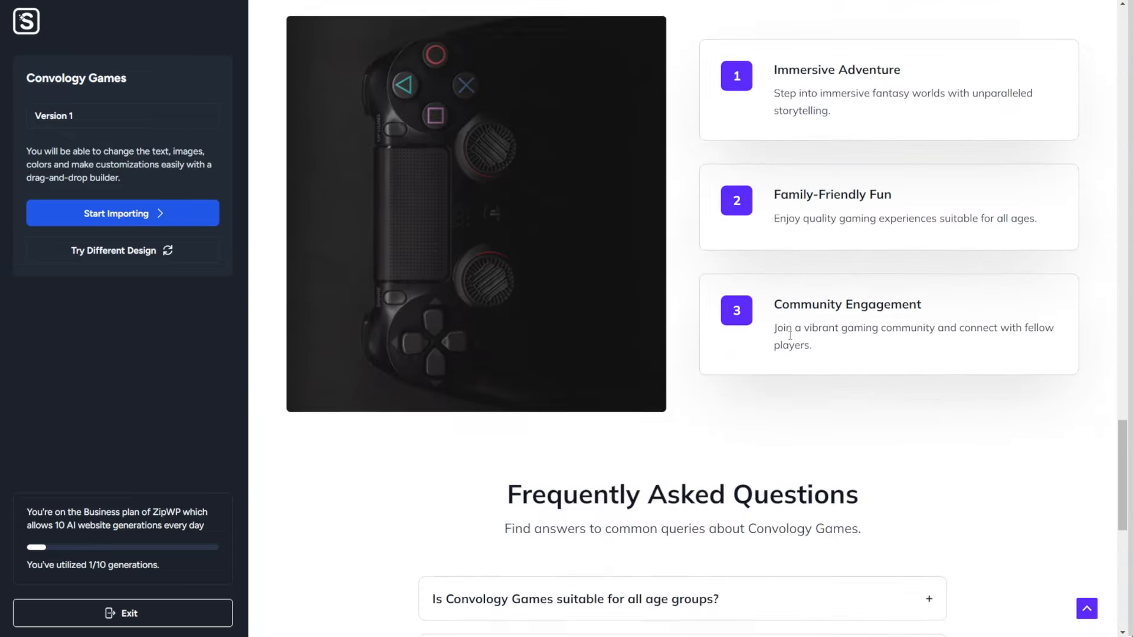
scroll(789, 335, down, 8)
scroll(792, 332, up, 10)
scroll(792, 332, down, 5)
scroll(791, 336, down, 4)
scroll(527, 230, up, 8)
scroll(525, 226, down, 5)
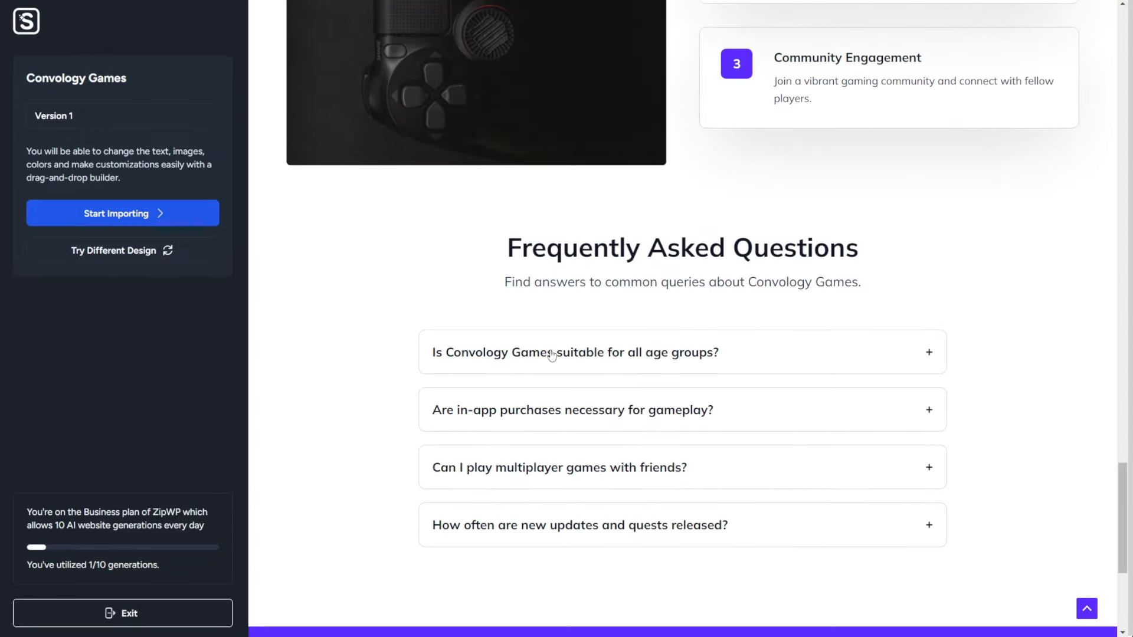
Expand the FAQ entry about suitability for all age groups and return to the beginning of the preview.
click(873, 351)
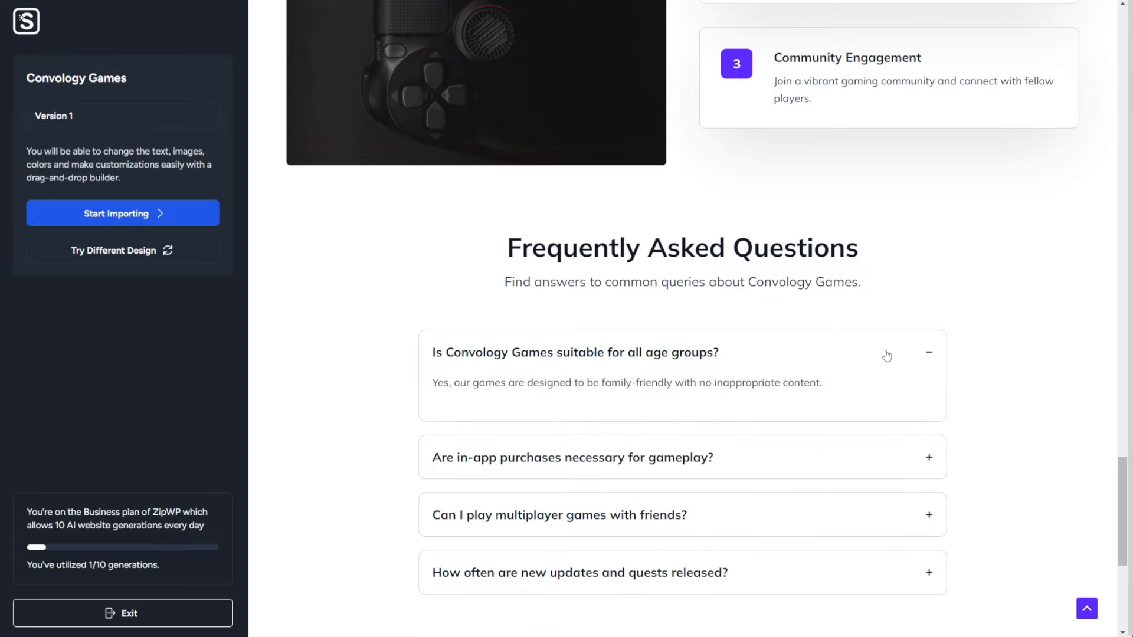
scroll(594, 359, up, 10)
scroll(439, 281, up, 8)
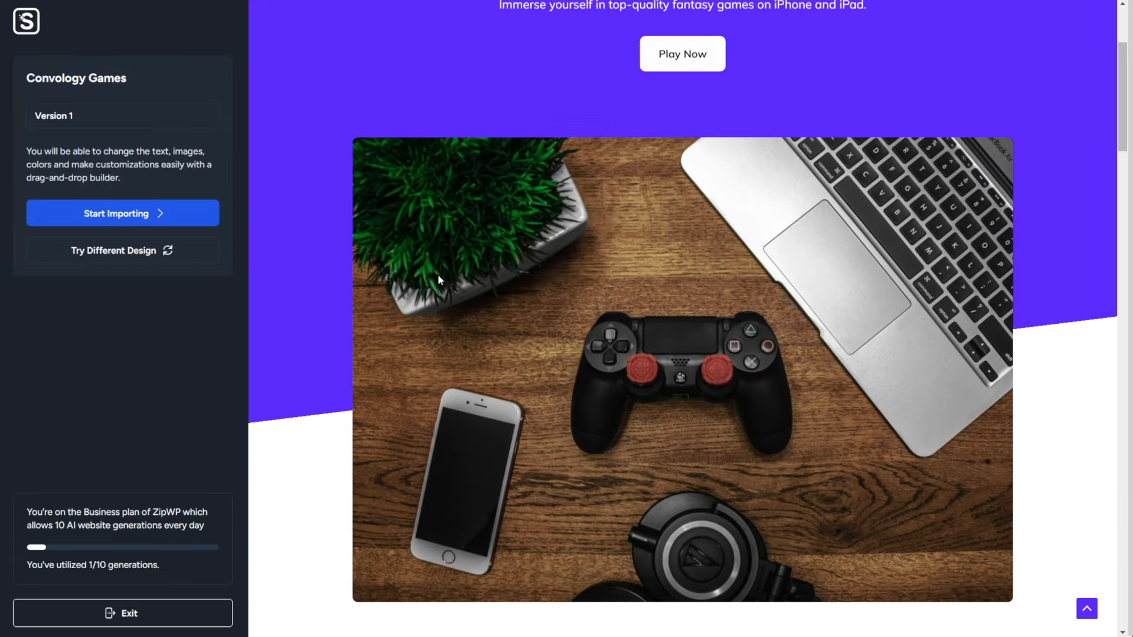
scroll(440, 280, up, 3)
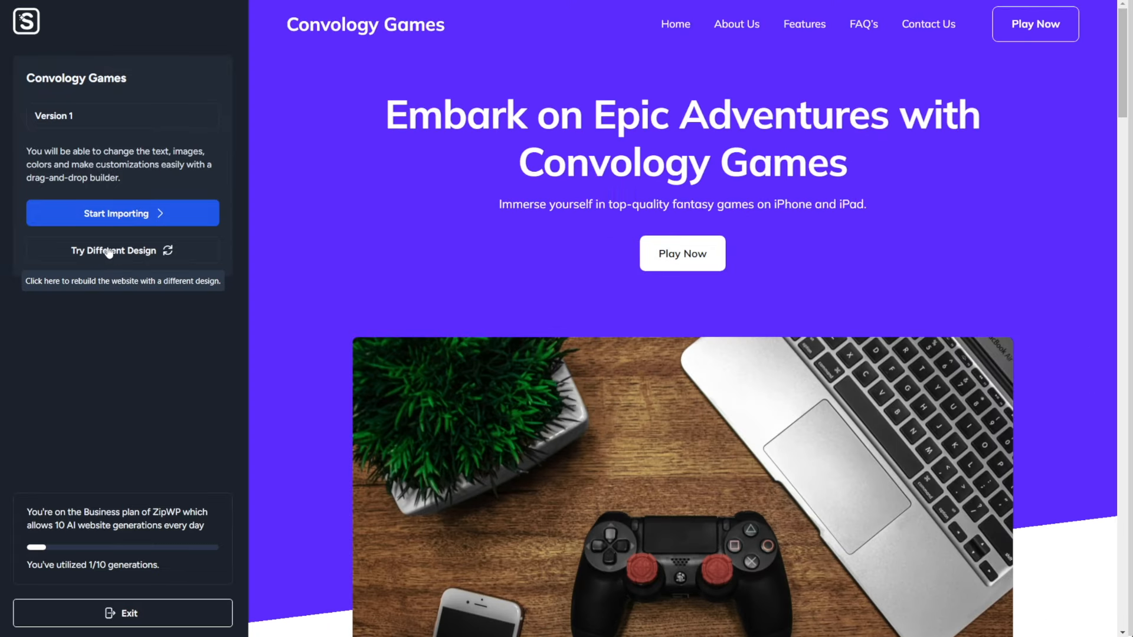
Start a rebuild with a different design, choose the Option 7 structure and continue to the feature selection.
click(153, 258)
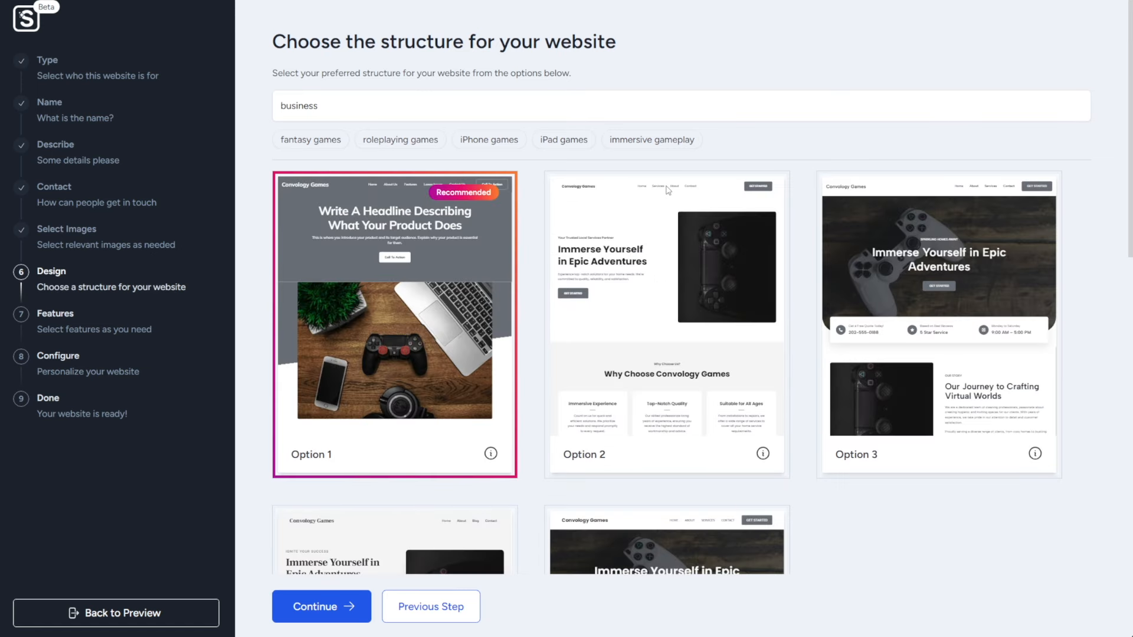
scroll(477, 261, down, 5)
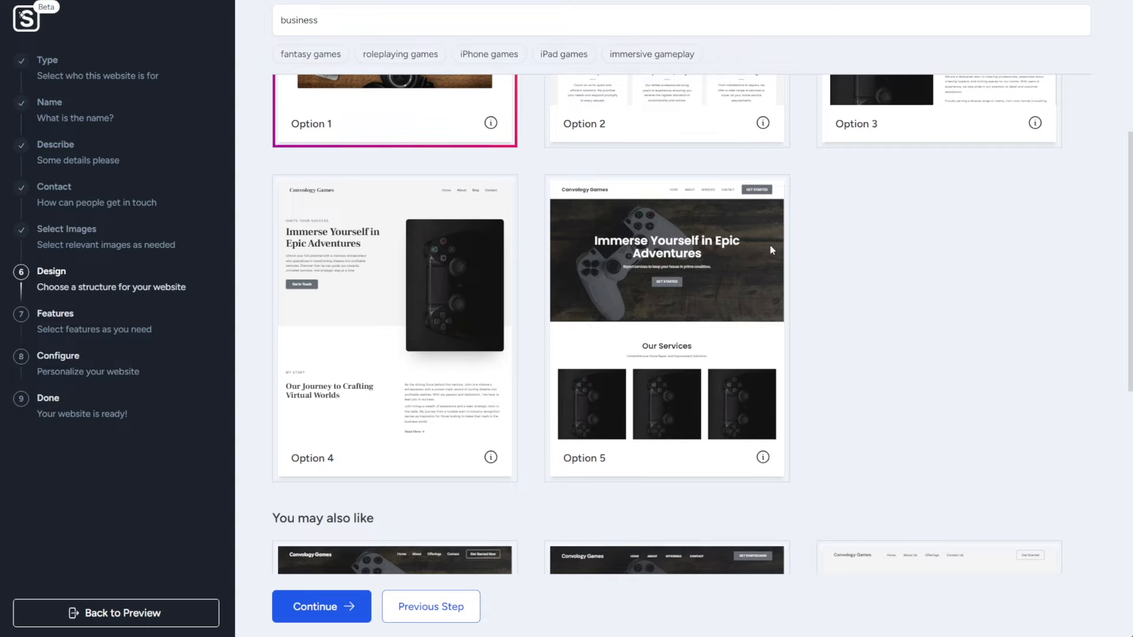
scroll(770, 251, down, 5)
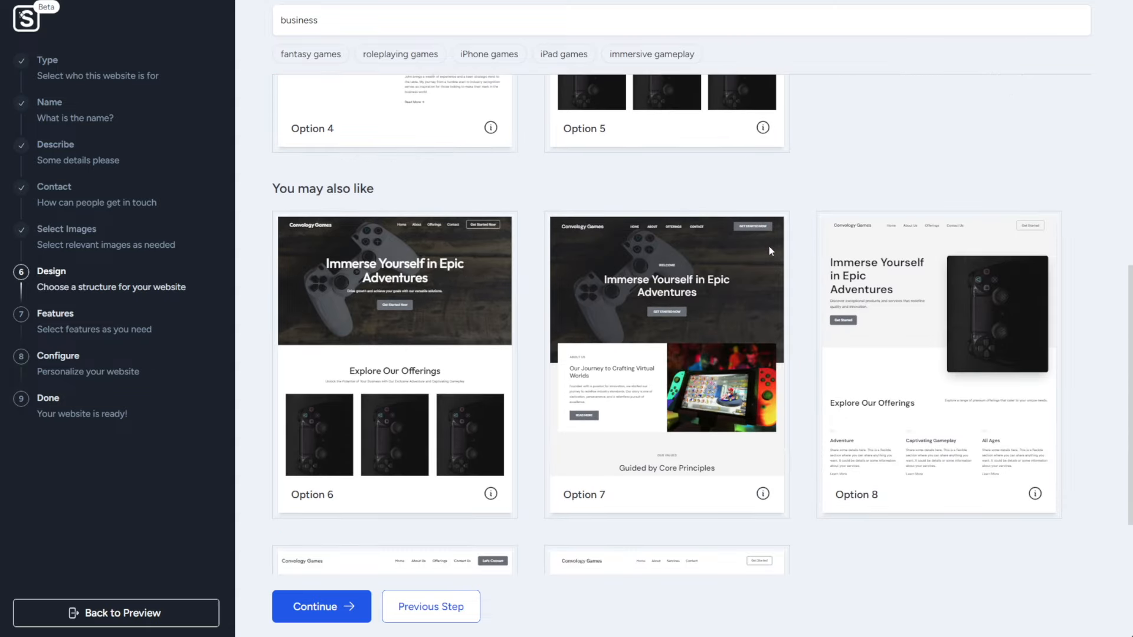
click(670, 302)
click(355, 608)
right_click(353, 611)
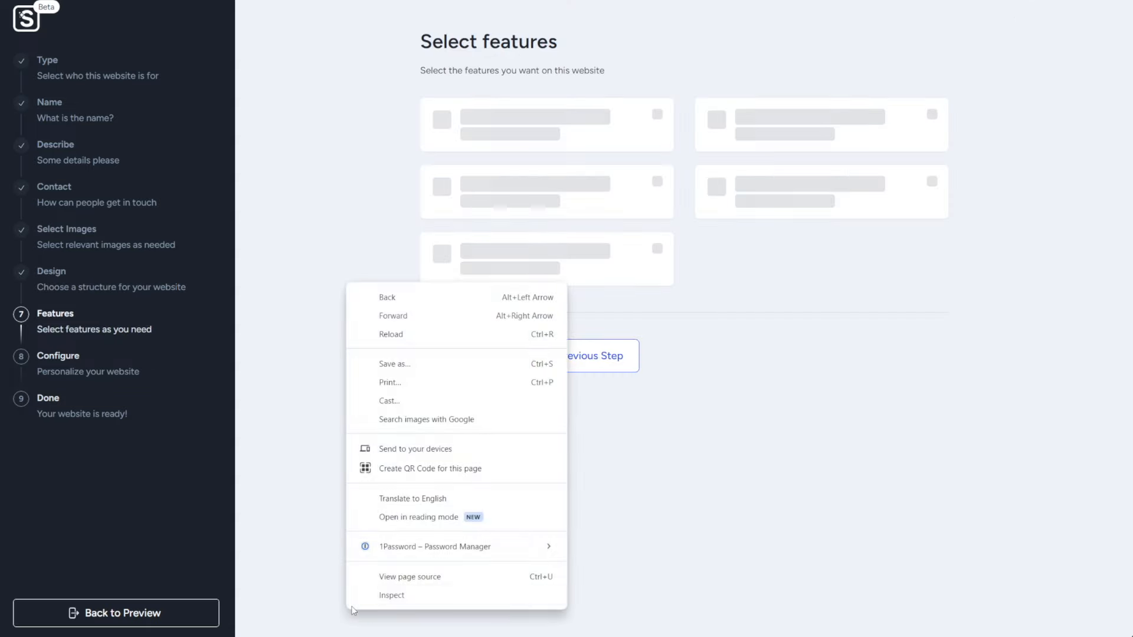
click(252, 272)
Select the Video Player and Sales Funnels features and start building the new website version.
click(932, 182)
click(635, 203)
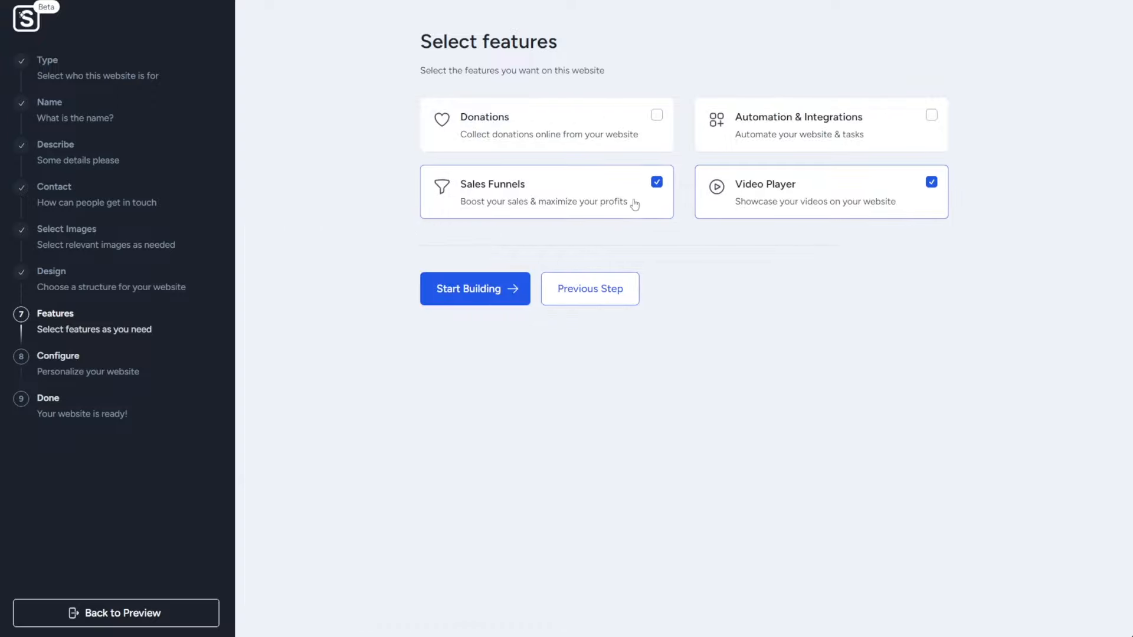
click(459, 298)
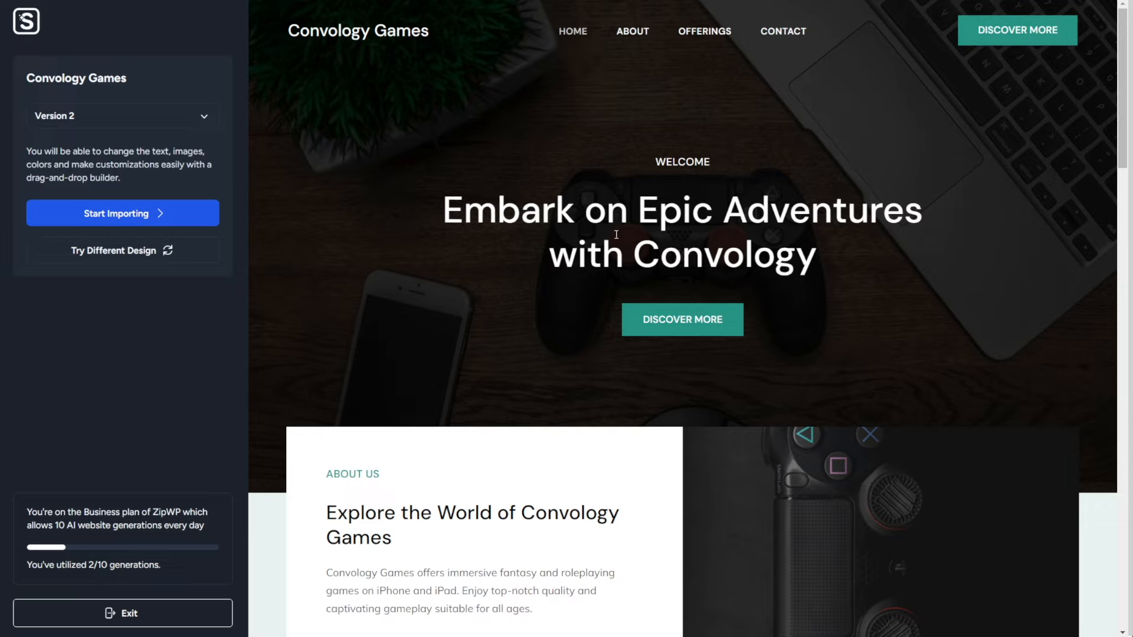
Review the Version 2 preview from its hero and core values through the call to action and player testimonials.
scroll(616, 234, down, 3)
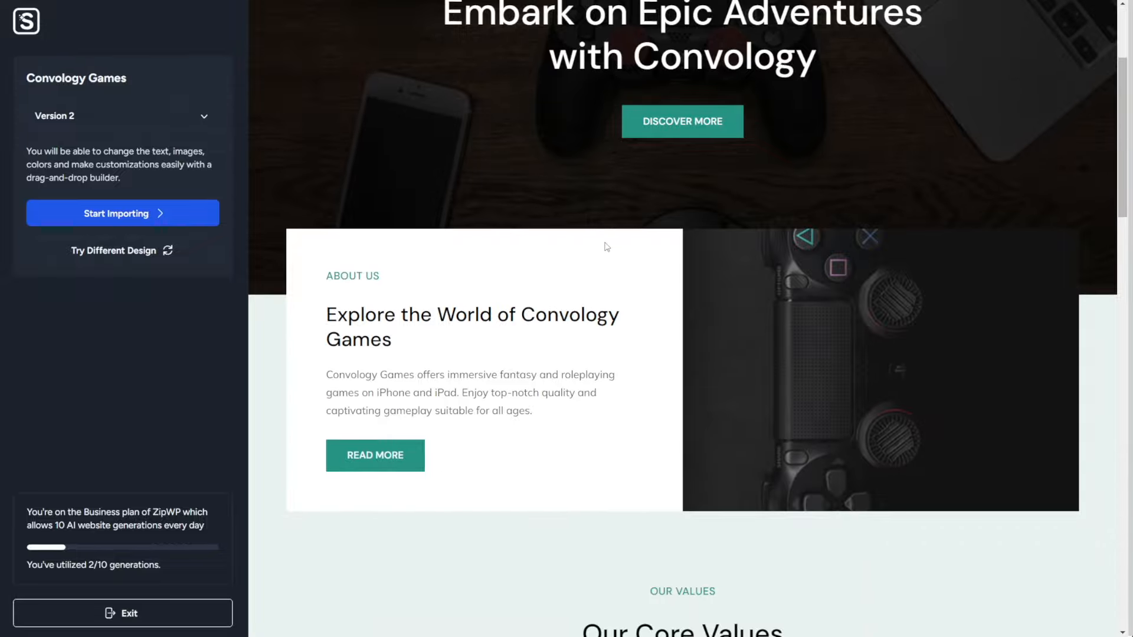
scroll(607, 247, down, 5)
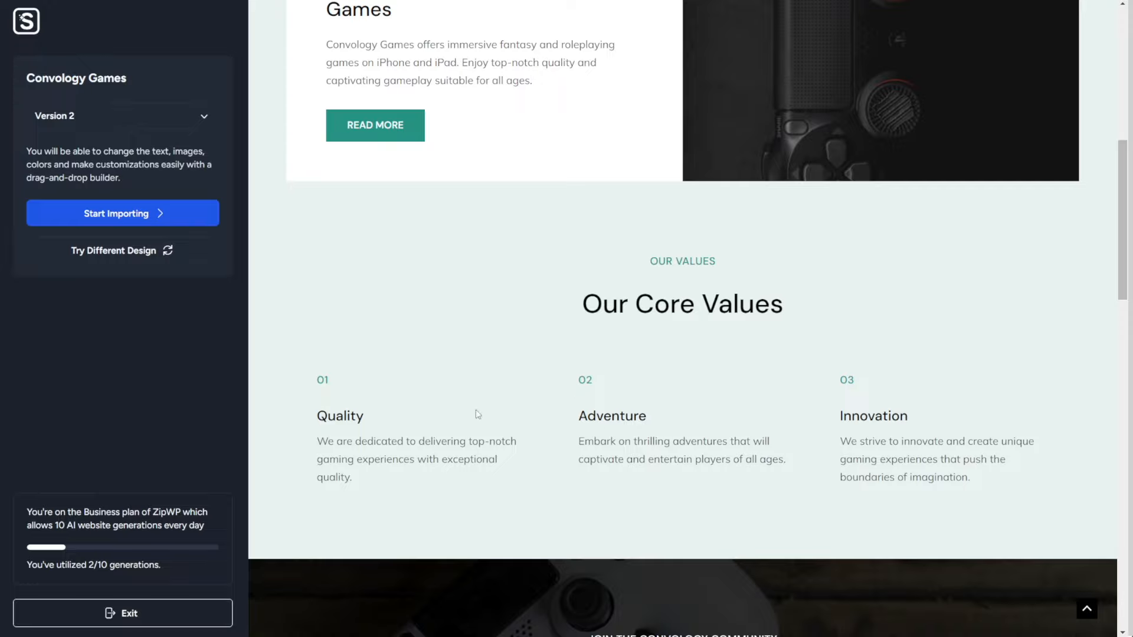
scroll(595, 409, down, 6)
scroll(594, 412, down, 12)
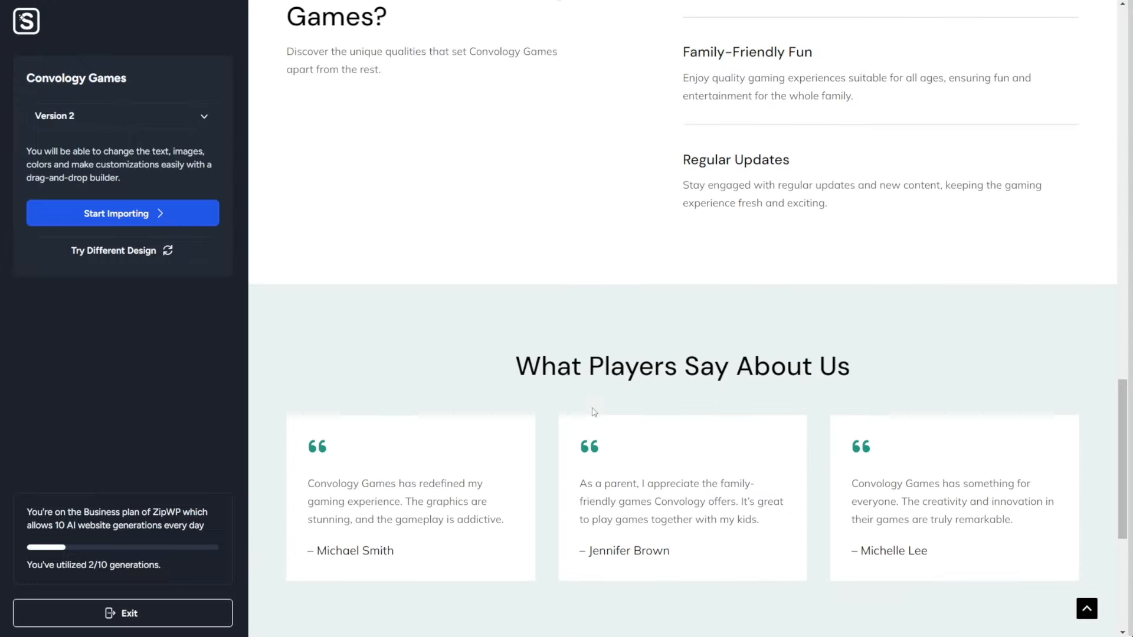
scroll(593, 408, down, 3)
scroll(591, 408, up, 17)
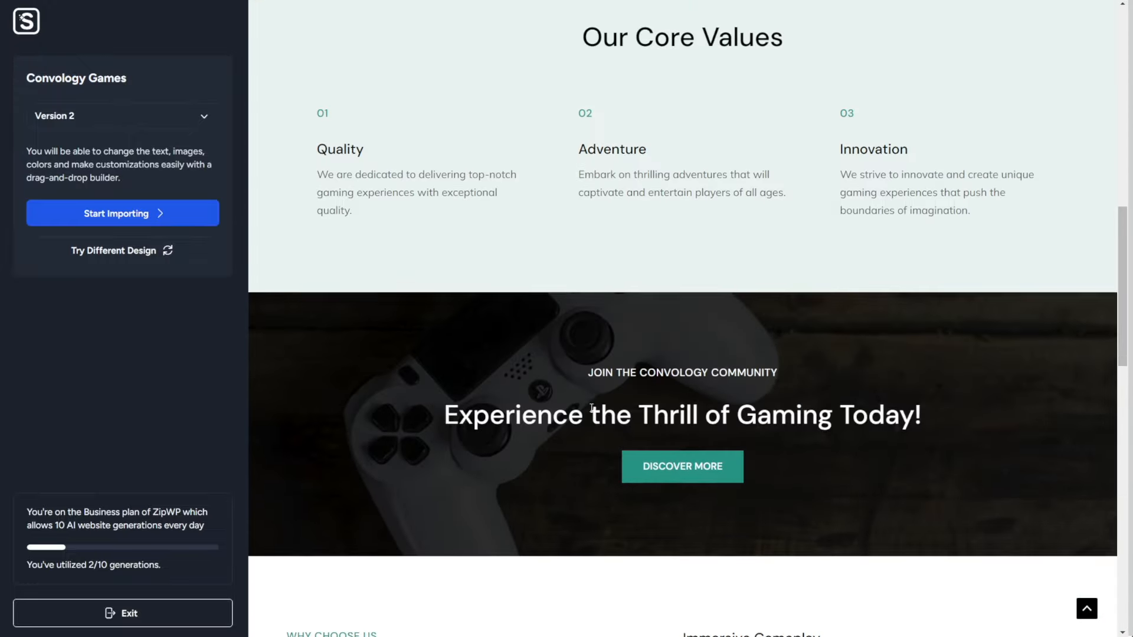
scroll(591, 408, down, 2)
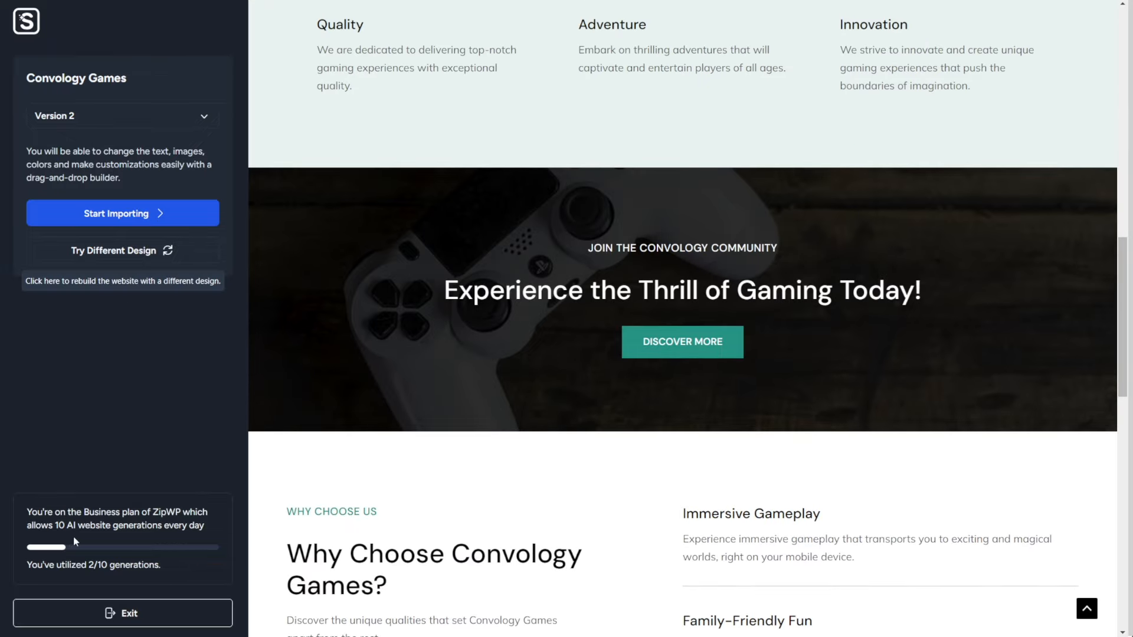
Check the plan's daily AI website generation allowance and how many generations have been used.
drag(28, 512, 72, 525)
click(95, 519)
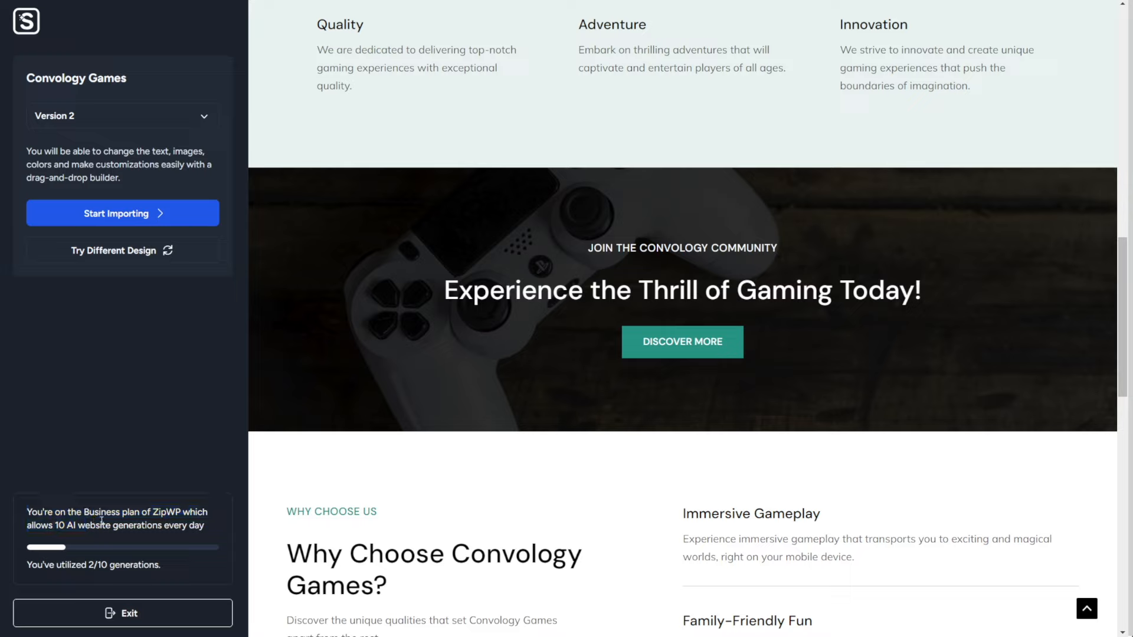
drag(90, 564, 100, 567)
click(171, 313)
scroll(752, 347, up, 13)
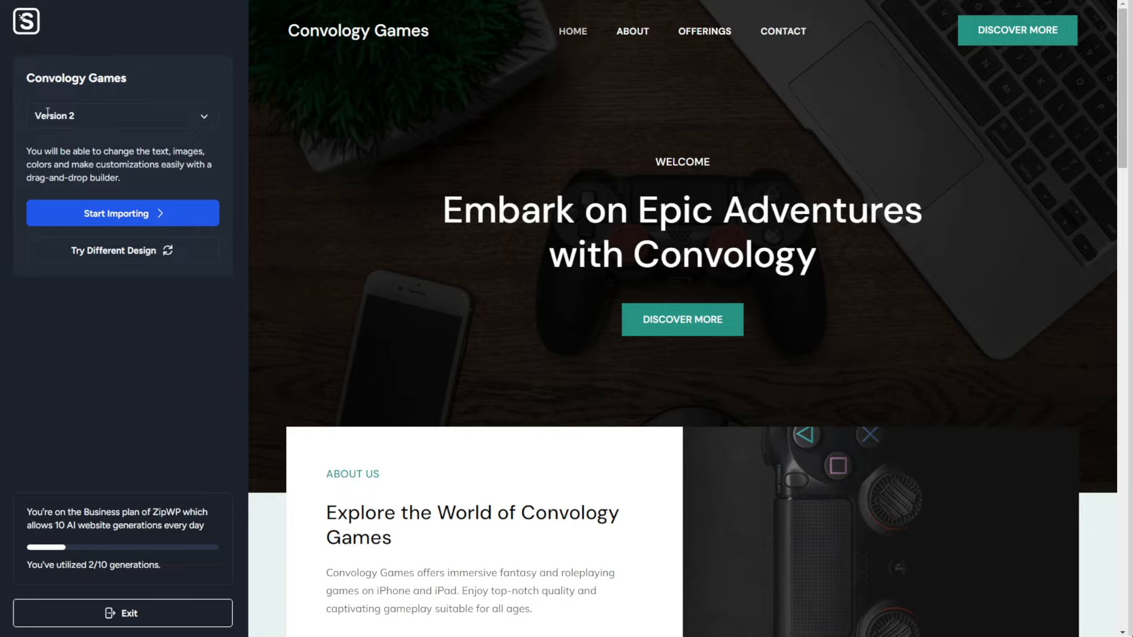
Switch the preview to Version 1 and recheck the plan's daily generation allowance and usage.
click(73, 116)
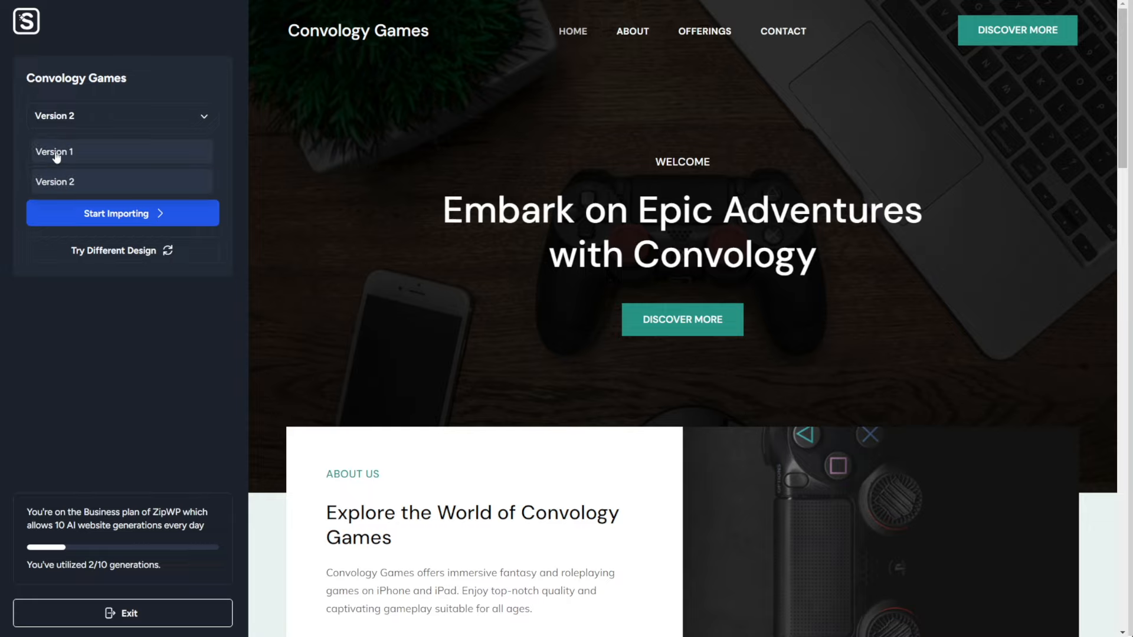
click(55, 152)
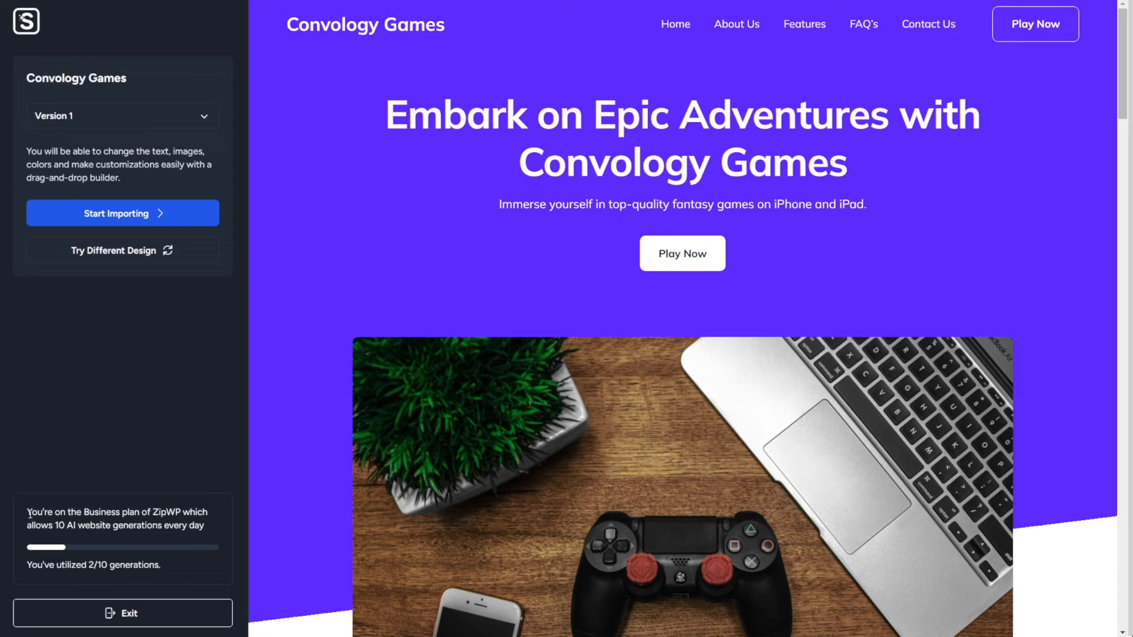
drag(28, 513, 206, 527)
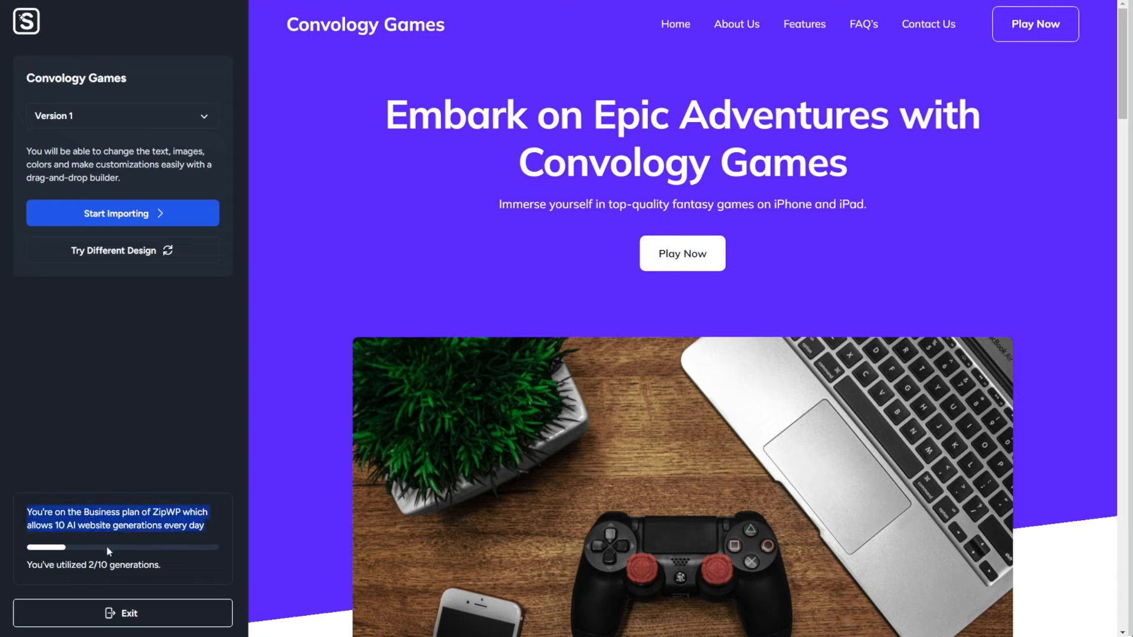
drag(37, 566, 172, 565)
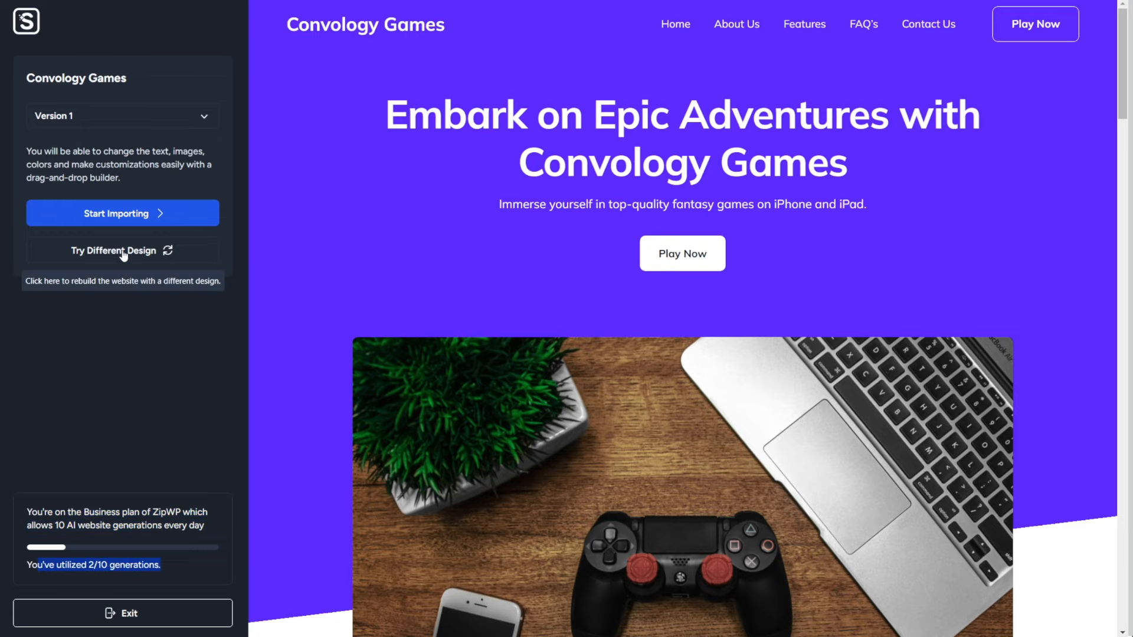
Look over the Version 1 page once more and start importing it to the hosting site.
scroll(494, 399, down, 15)
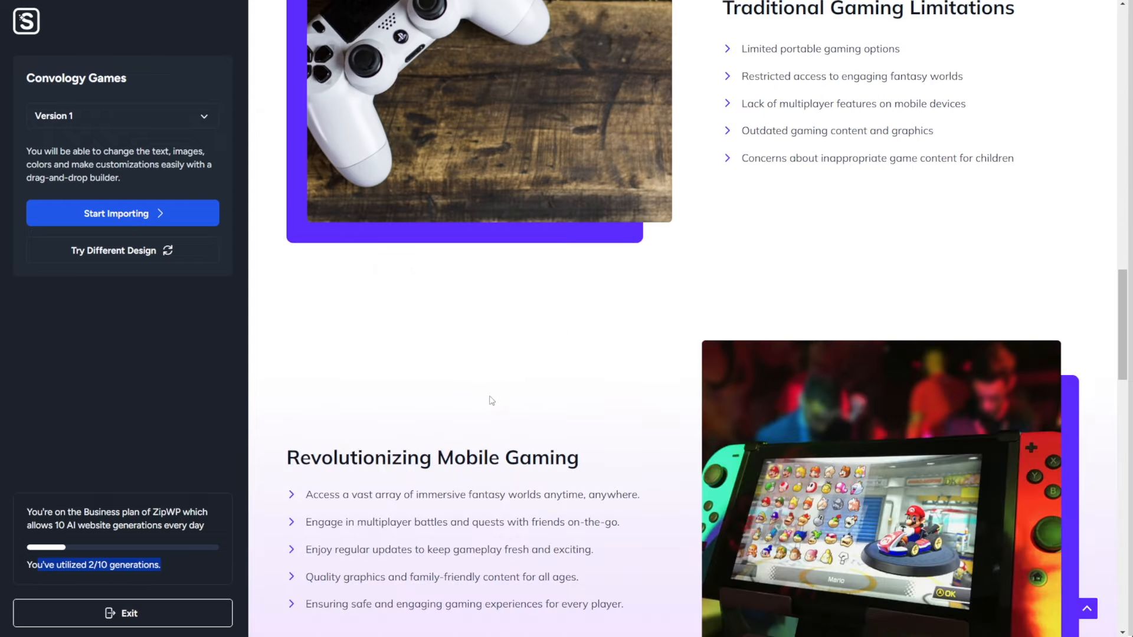
scroll(492, 400, up, 15)
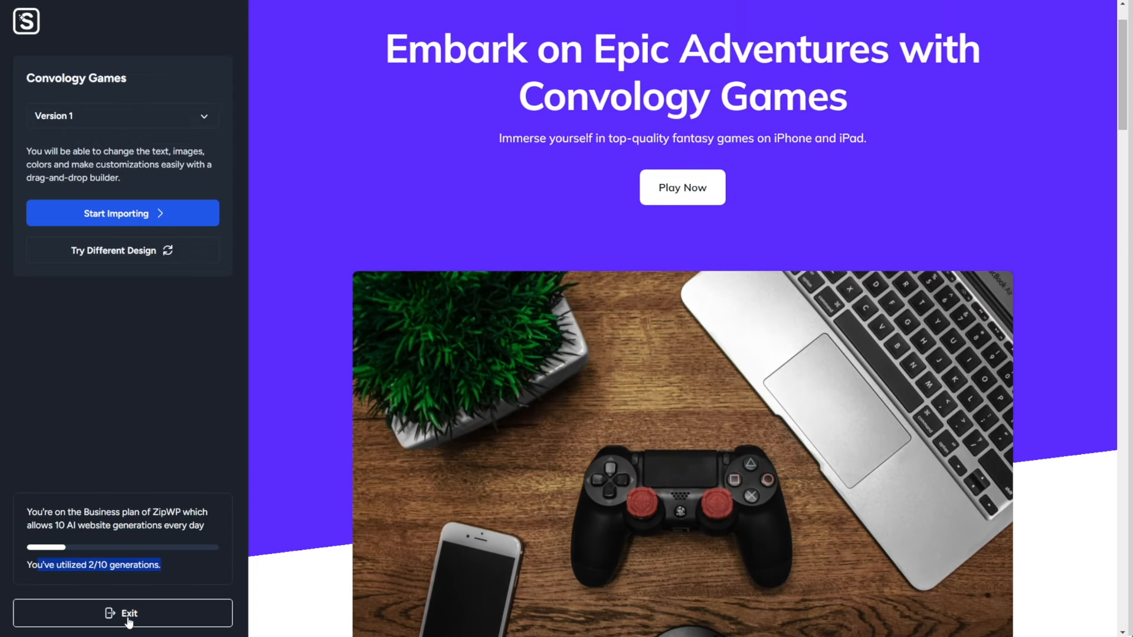
click(131, 311)
click(131, 214)
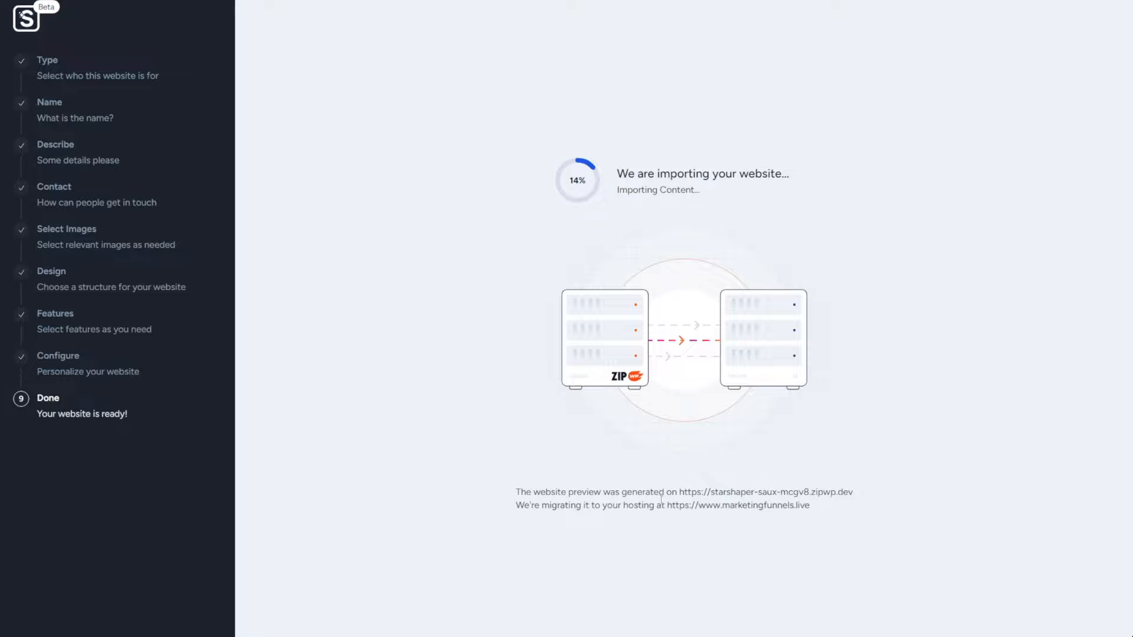
Check the migration source and hosting addresses, start customizing the imported website, and review its homepage down to the player testimonials.
drag(517, 505, 665, 508)
click(784, 519)
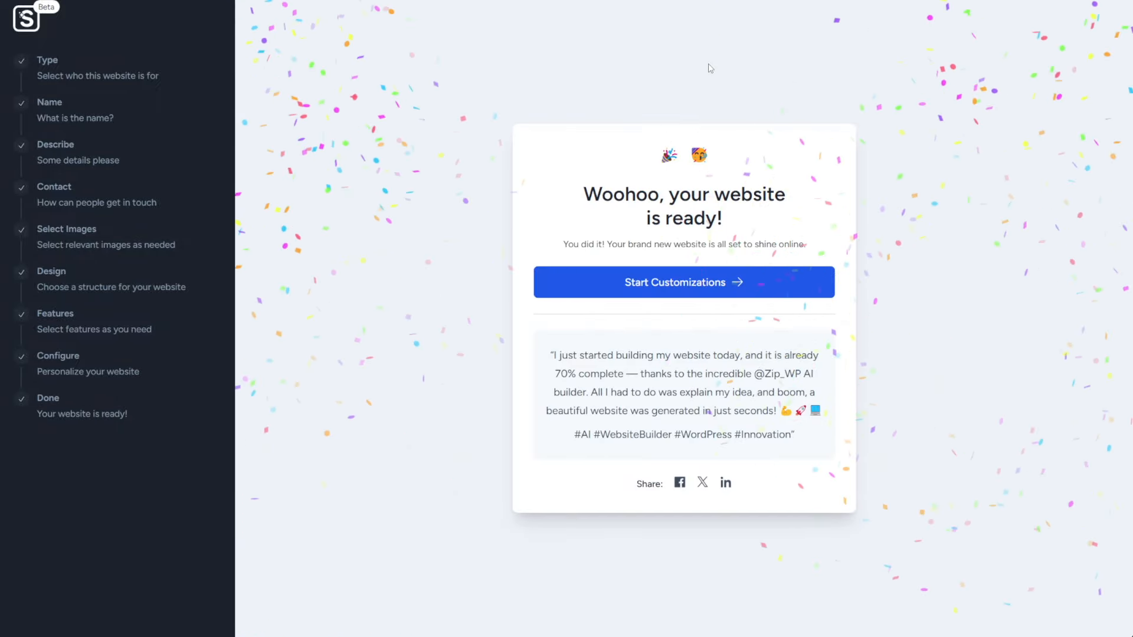
click(667, 285)
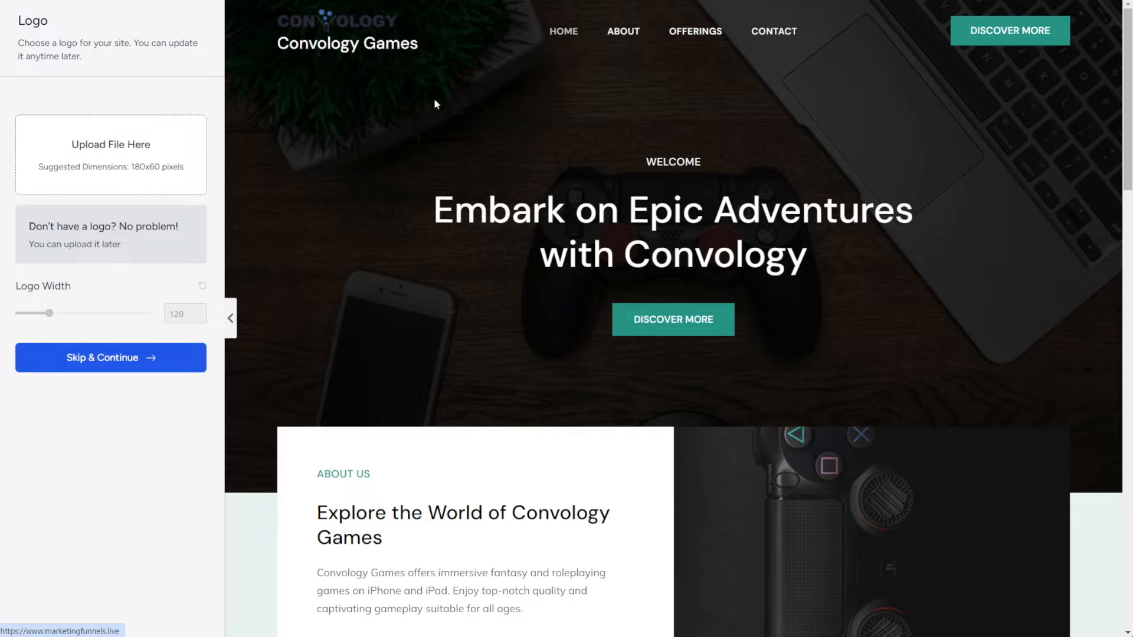
scroll(587, 244, down, 2)
scroll(851, 337, down, 15)
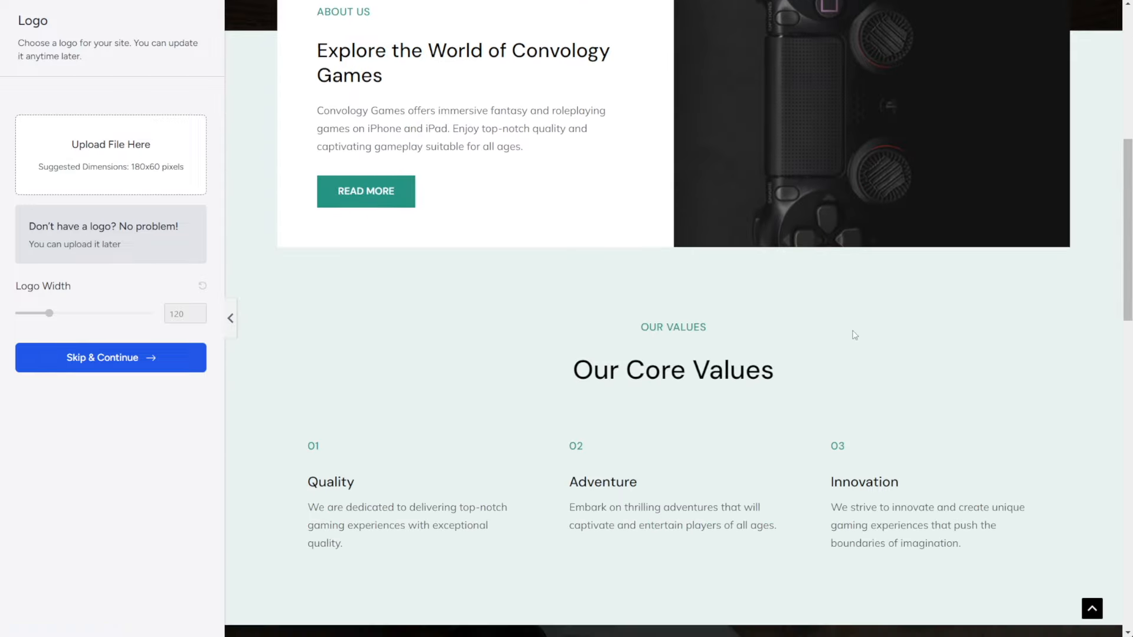
scroll(853, 331, down, 4)
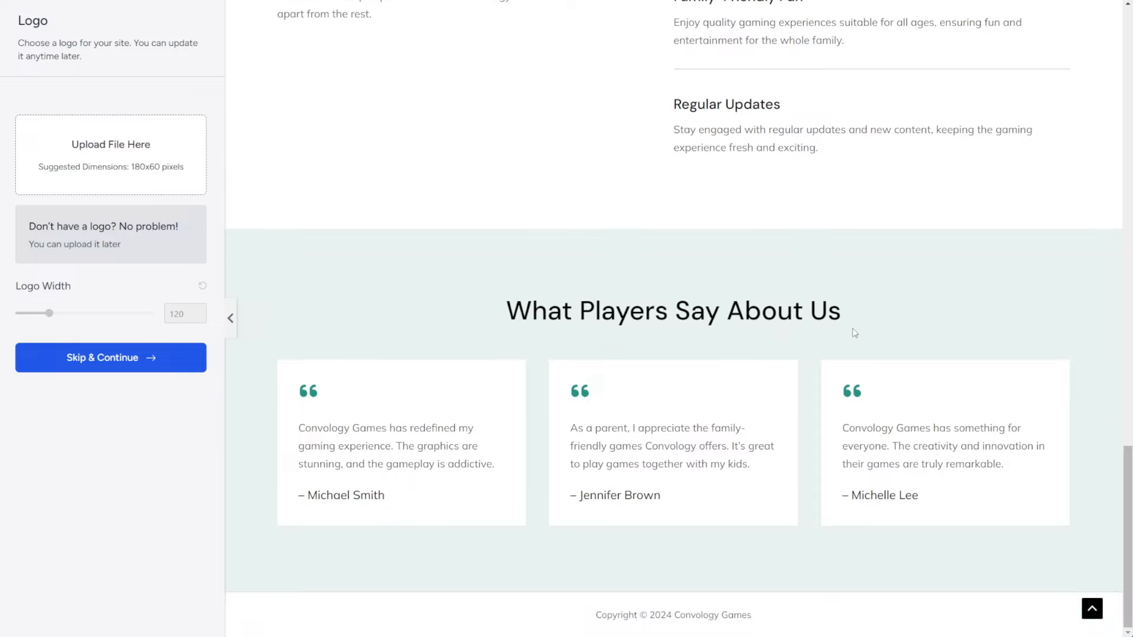
scroll(848, 327, up, 20)
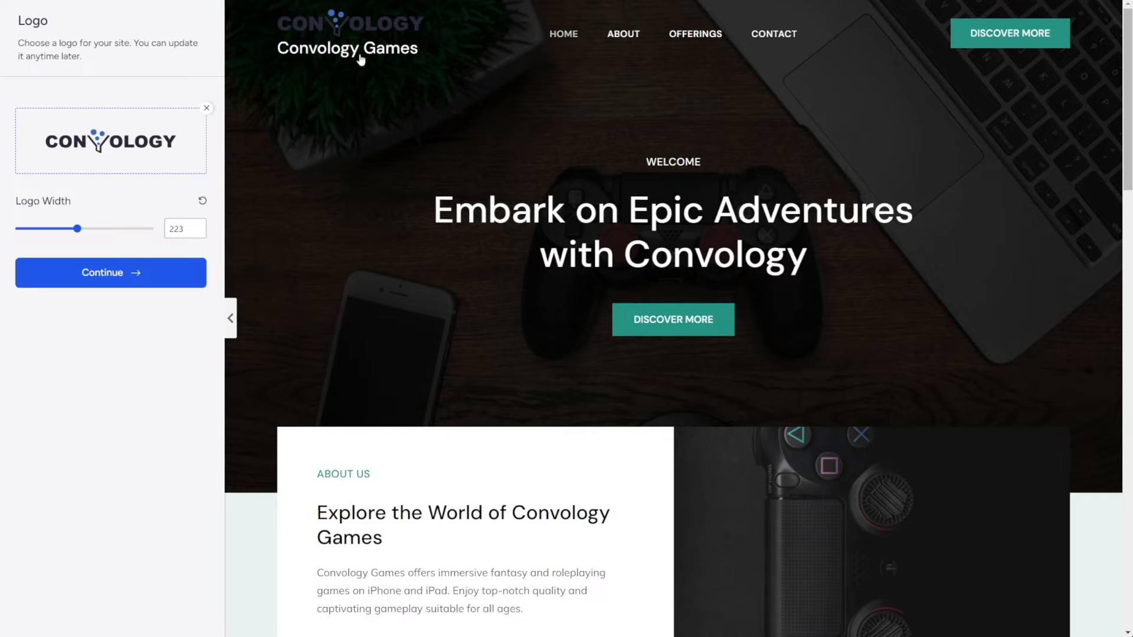
Accept the uploaded logo and try the blue, purple, green and orange color palettes on the site preview.
click(158, 276)
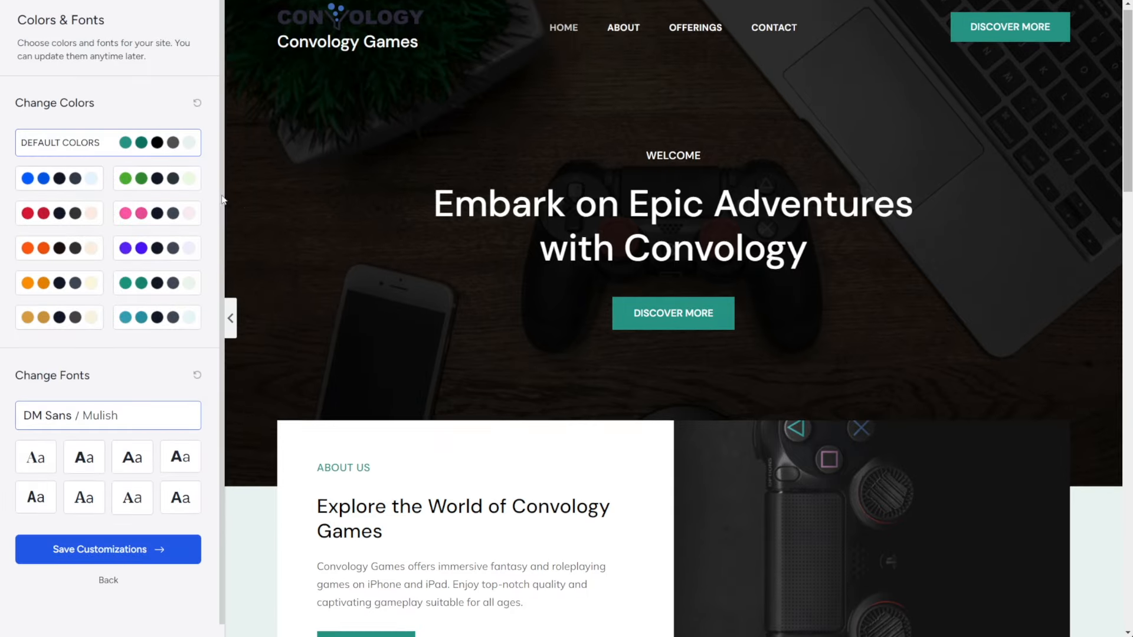
click(61, 179)
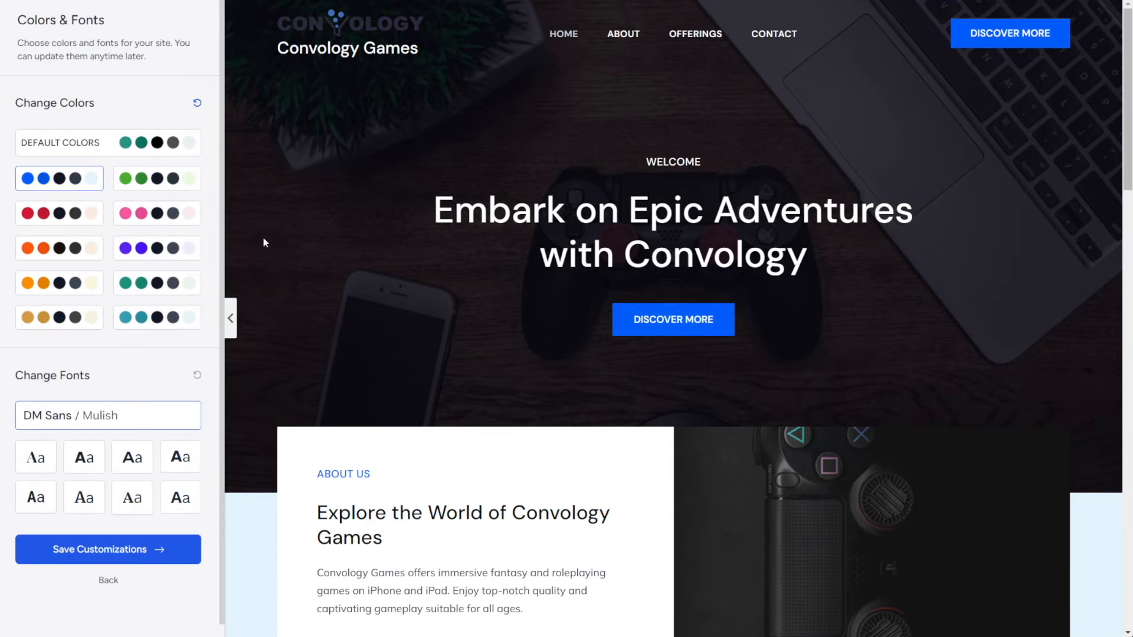
scroll(264, 239, down, 8)
click(147, 248)
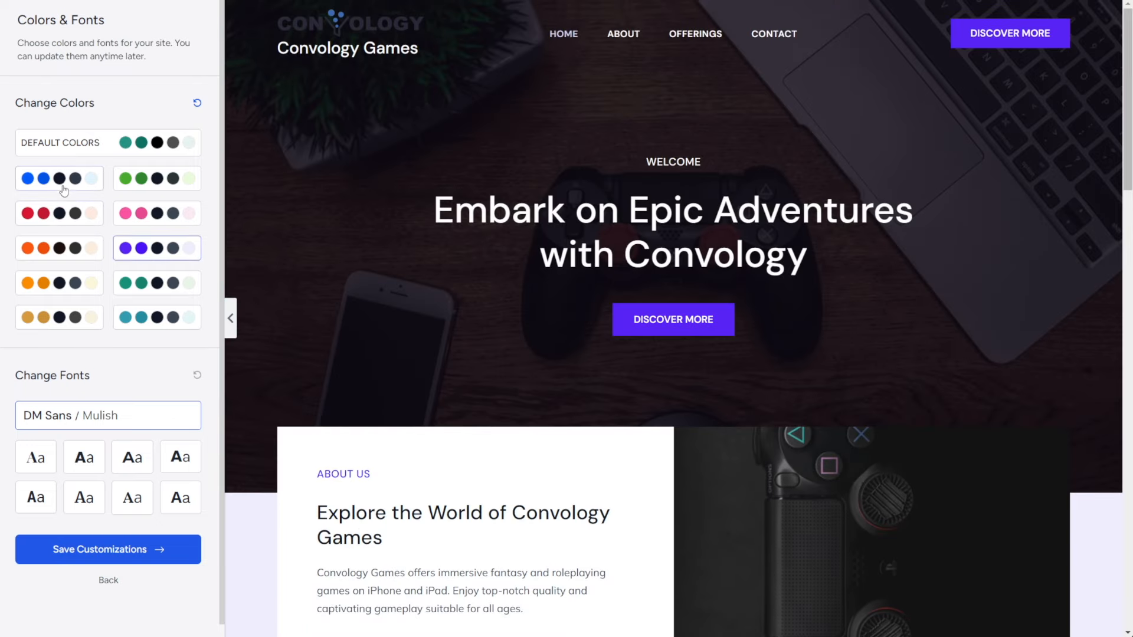
click(160, 179)
click(62, 286)
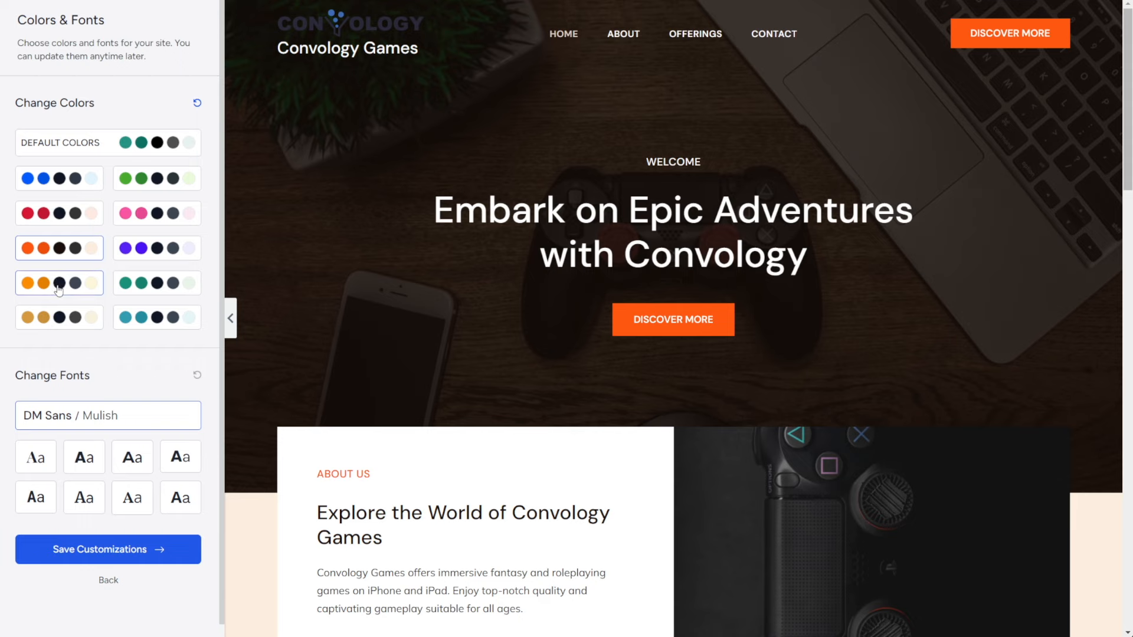
scroll(289, 317, down, 6)
scroll(255, 197, up, 5)
Apply the blue color palette and the second font pairing, and save the customizations.
click(82, 182)
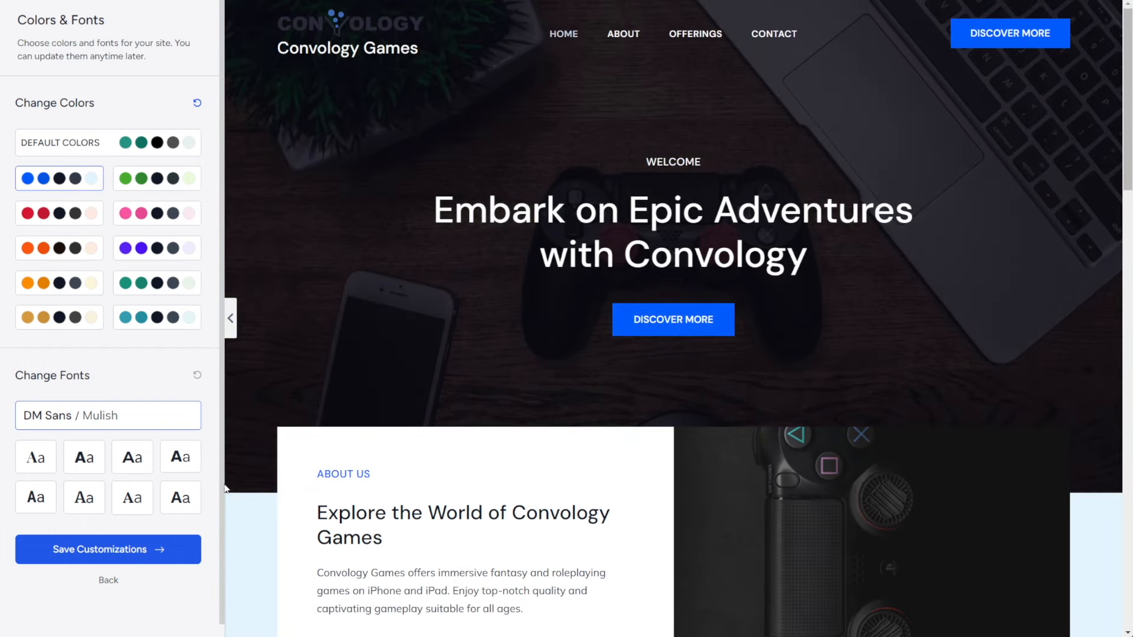
click(83, 464)
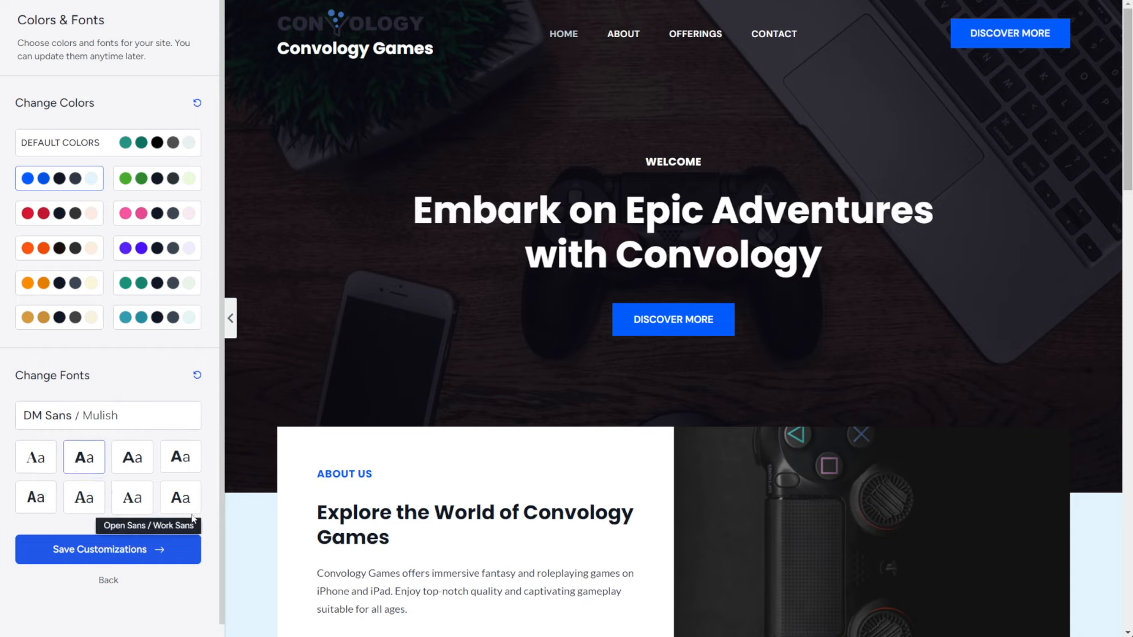
click(112, 550)
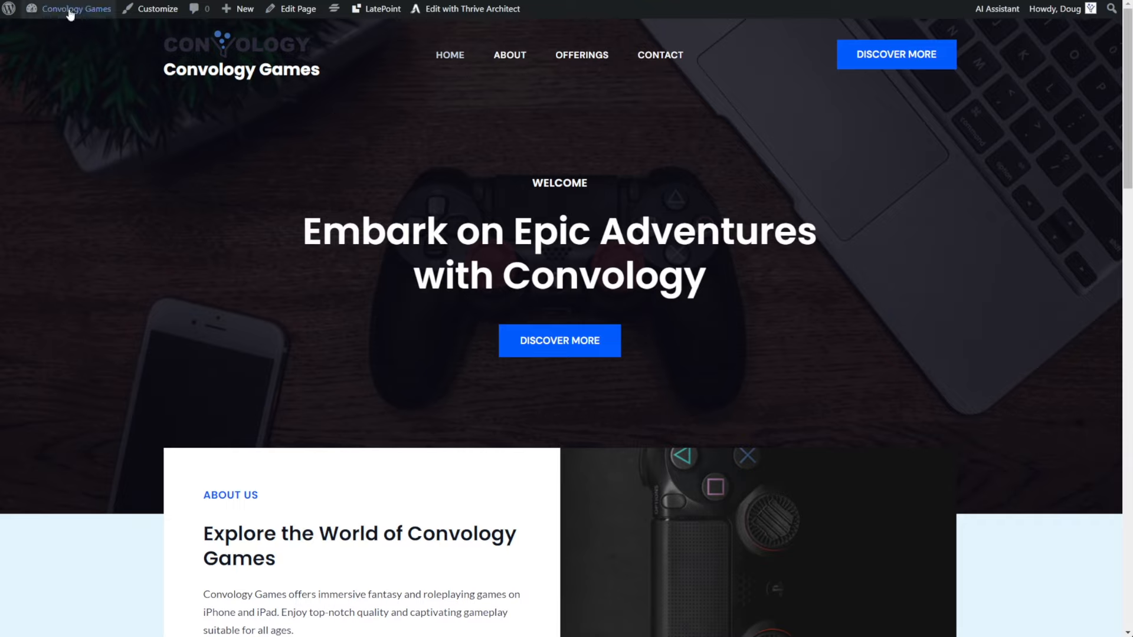
Open the WordPress dashboard and look through the list of installed plugins.
mouse_move(56, 11)
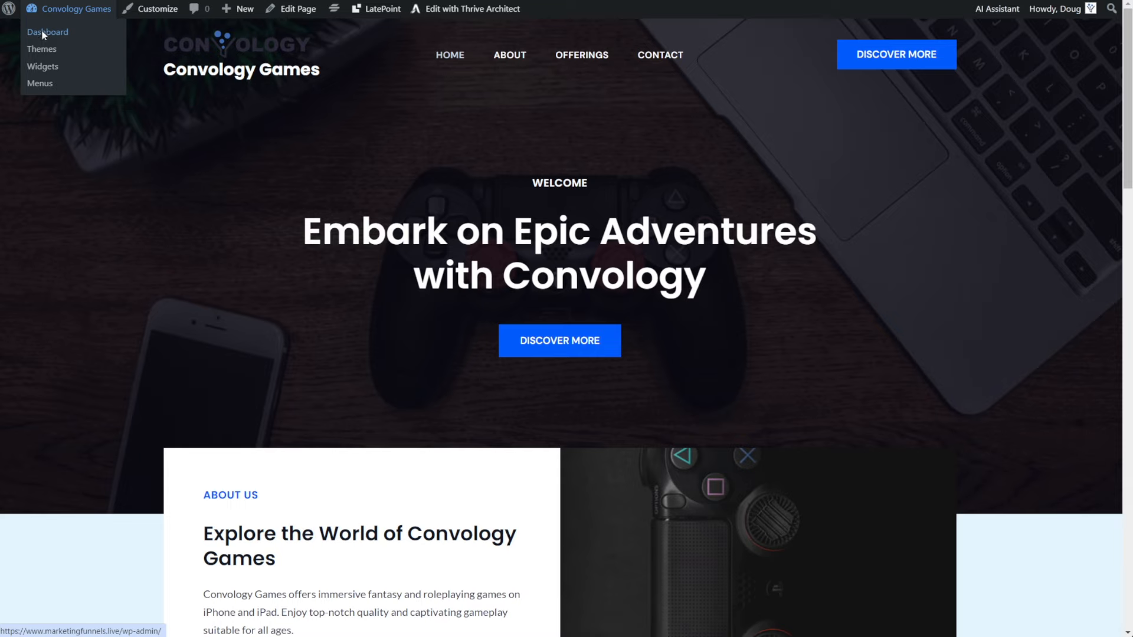
click(43, 35)
mouse_move(81, 285)
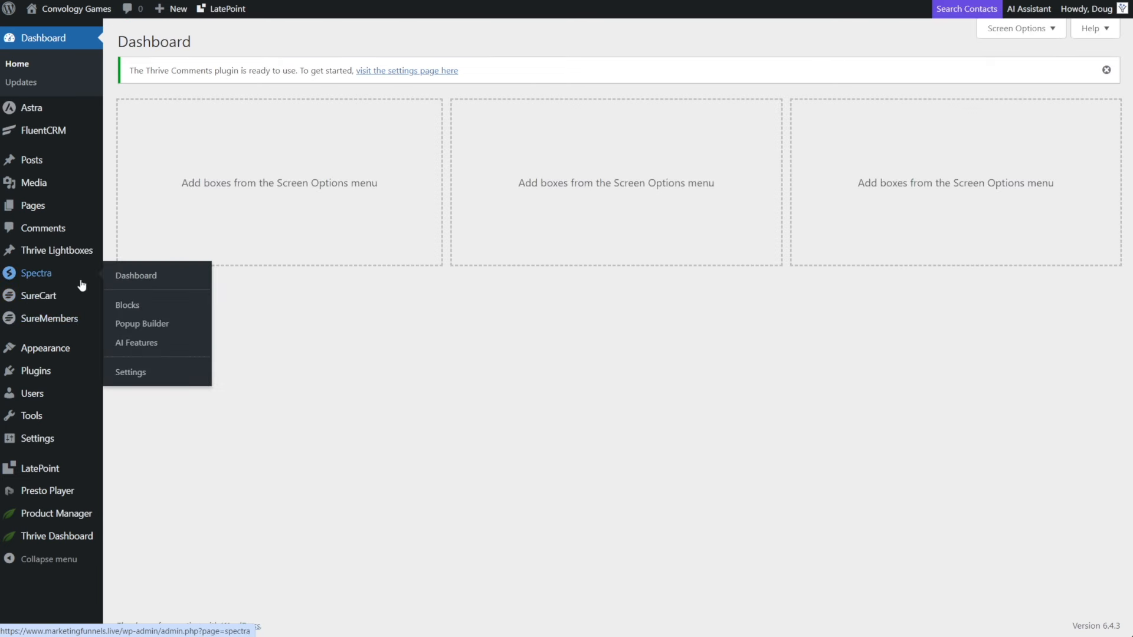
mouse_move(43, 372)
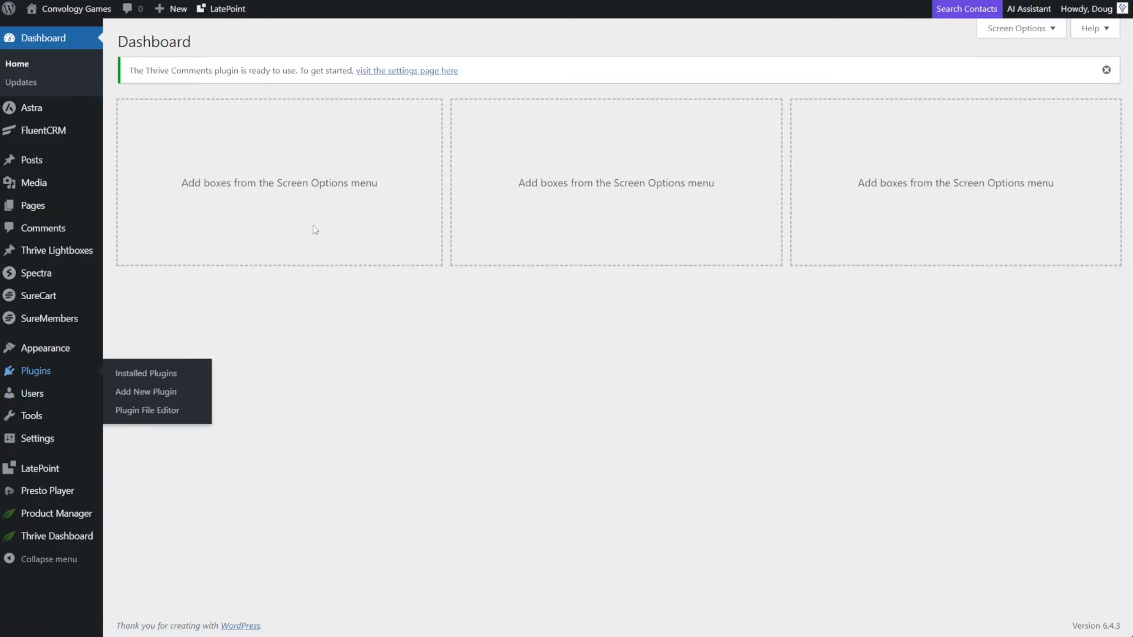
scroll(291, 220, down, 20)
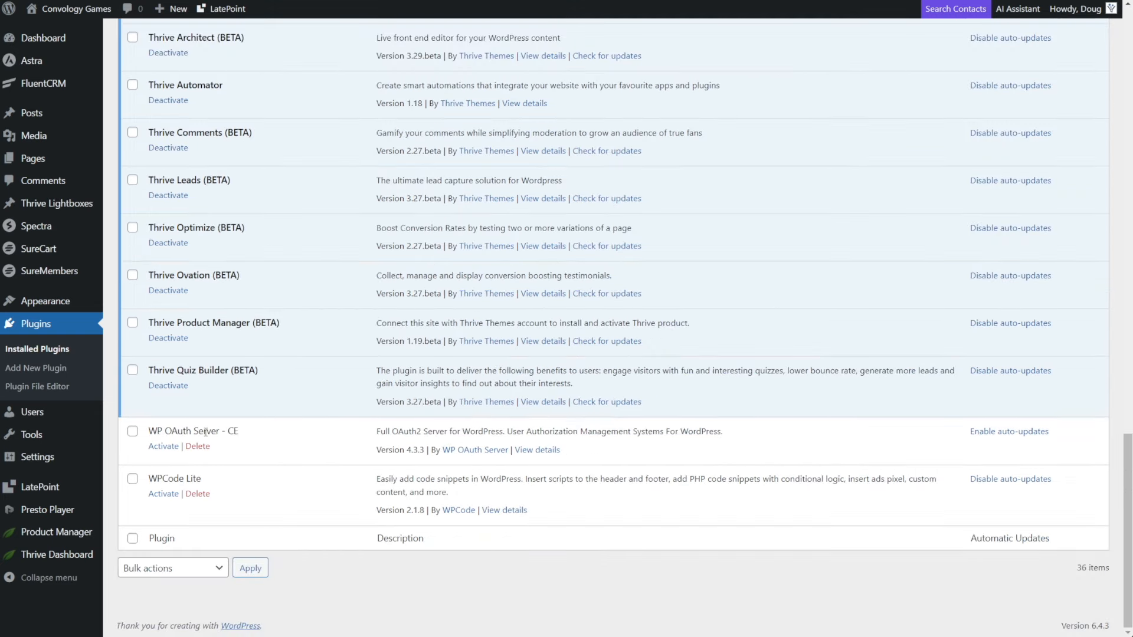
scroll(223, 515, up, 10)
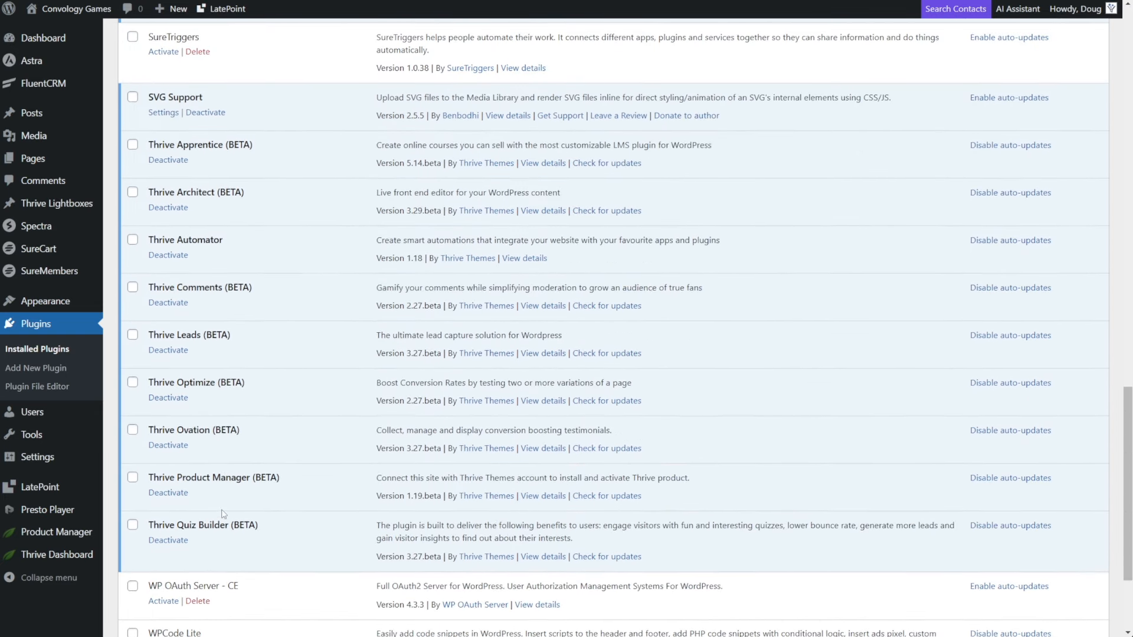
scroll(218, 509, up, 5)
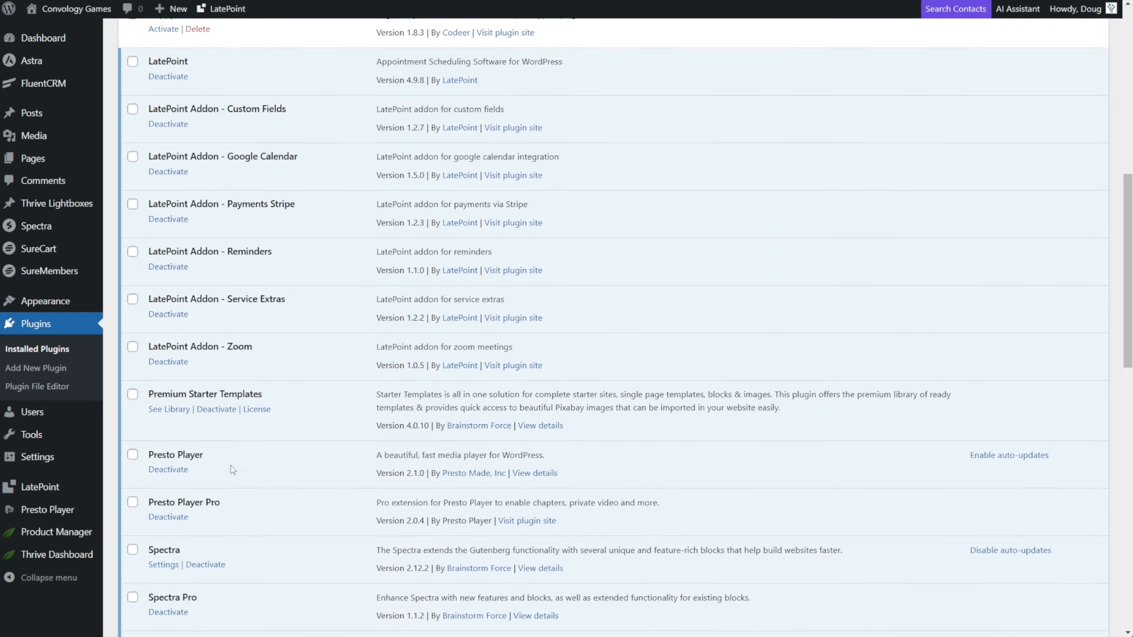
scroll(229, 502, up, 8)
scroll(224, 438, up, 2)
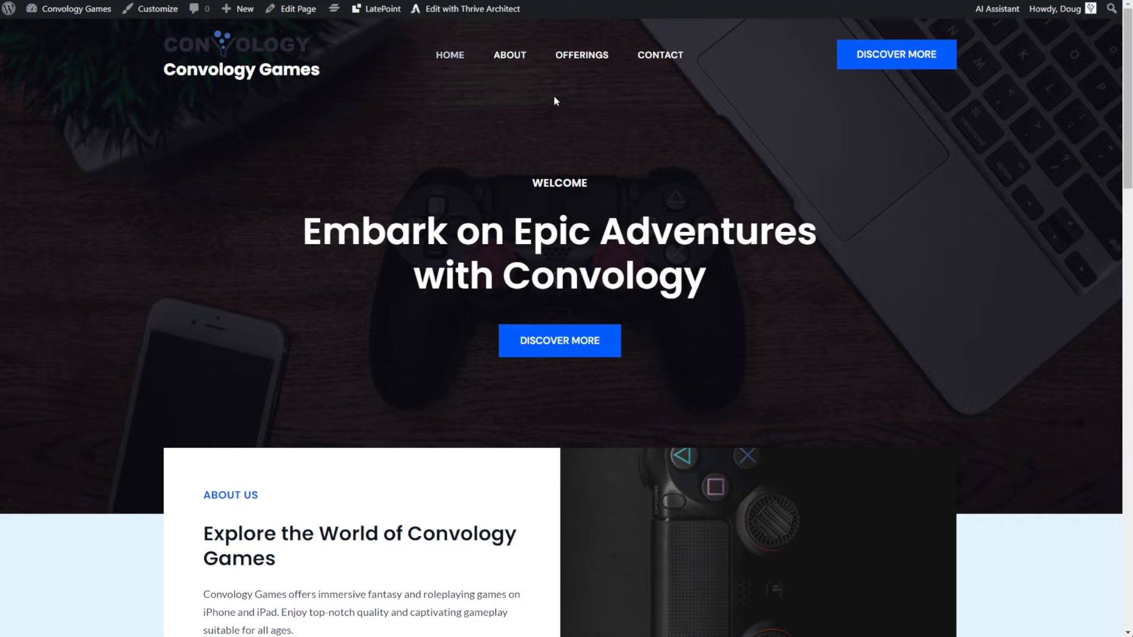
Look over the live Convology Games homepage, open the theme customizer, and check its Global settings.
scroll(527, 139, down, 4)
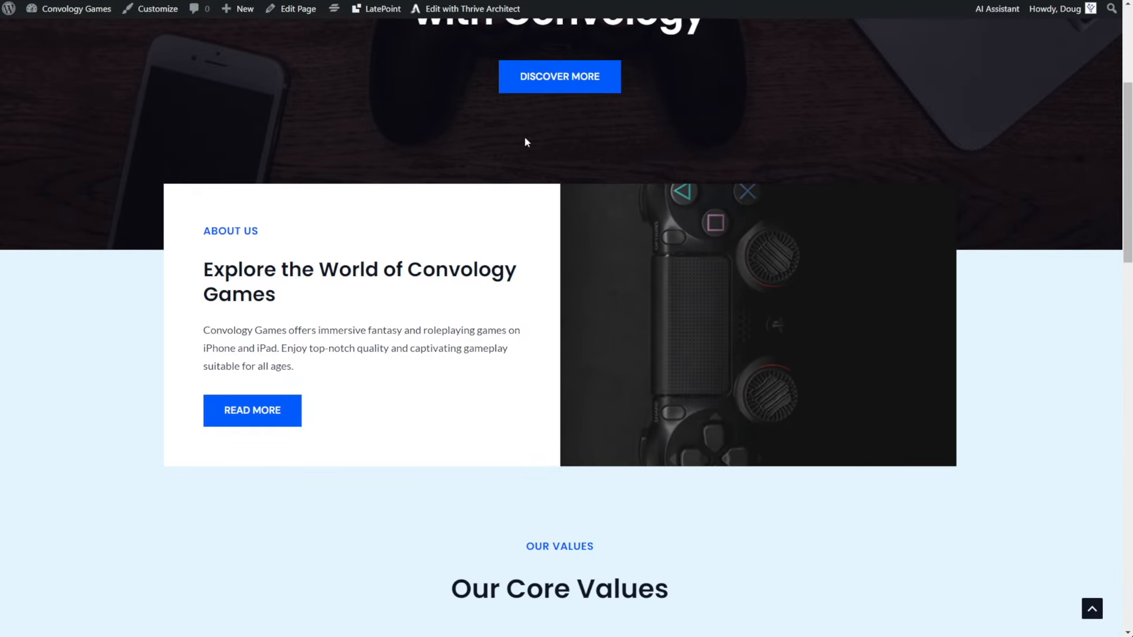
scroll(524, 142, up, 4)
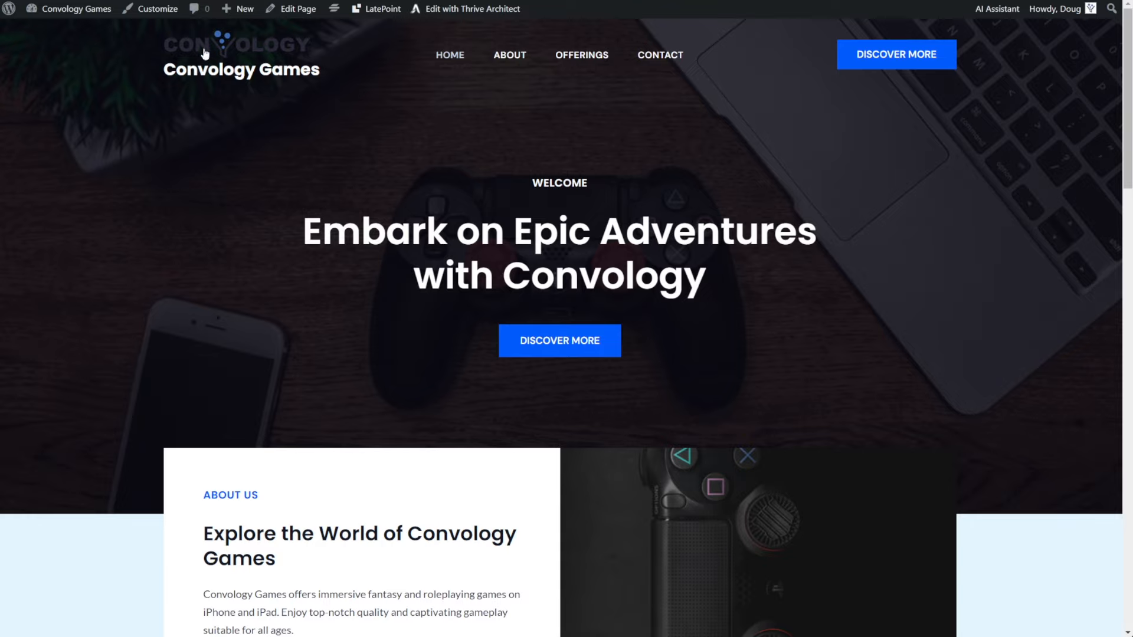
click(151, 12)
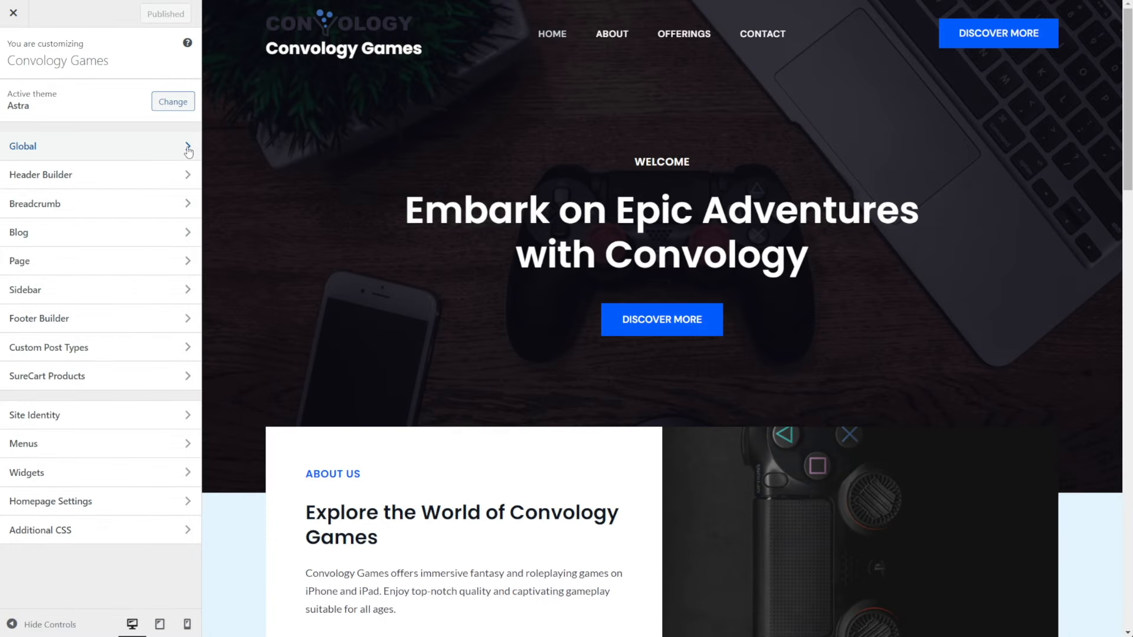
click(189, 152)
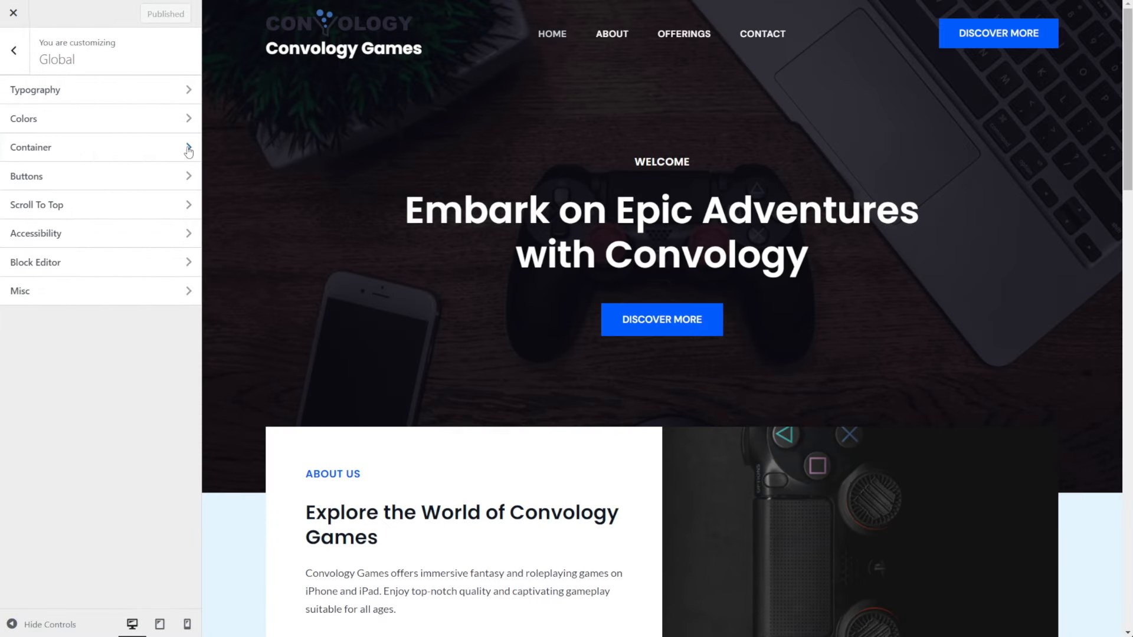
key(Escape)
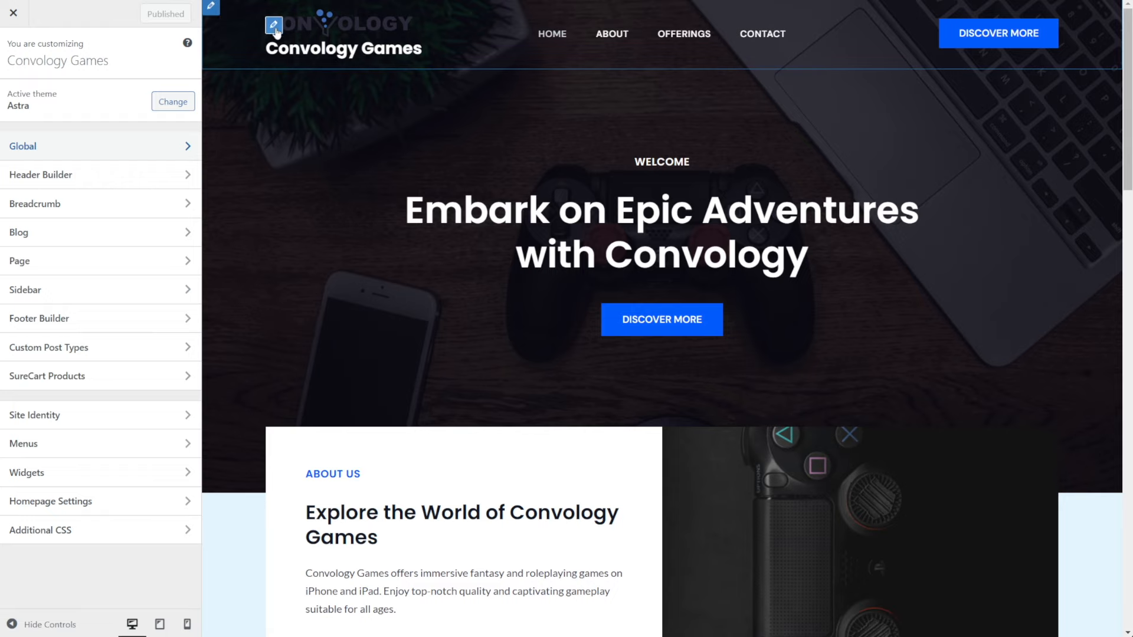
Clear the site title in the header logo settings and remove the logo image.
click(274, 27)
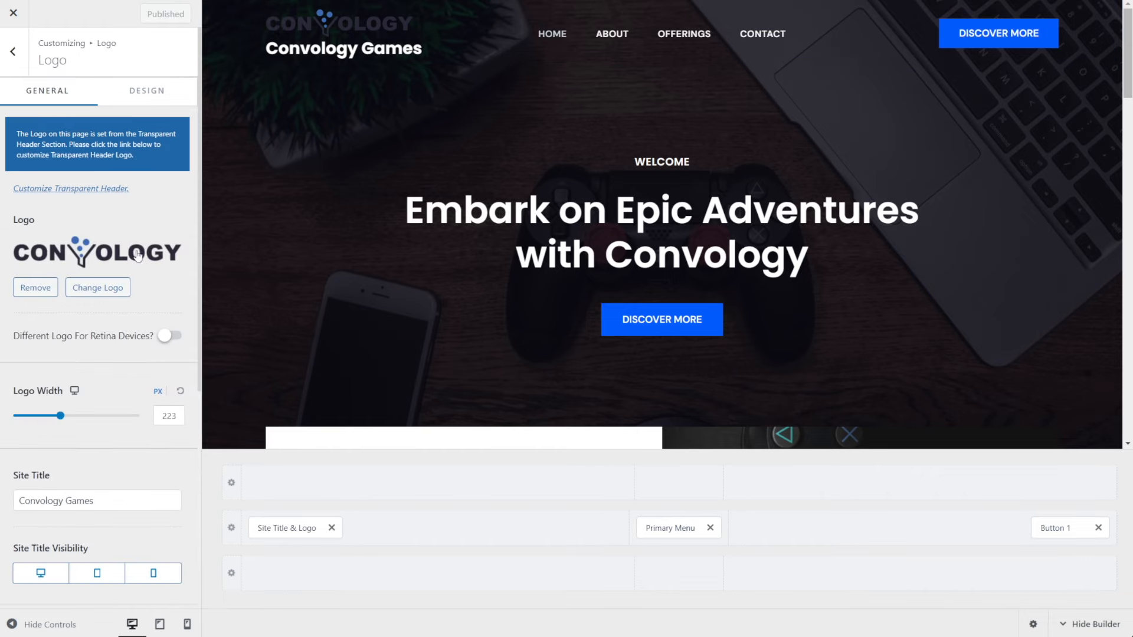
drag(95, 501, 16, 499)
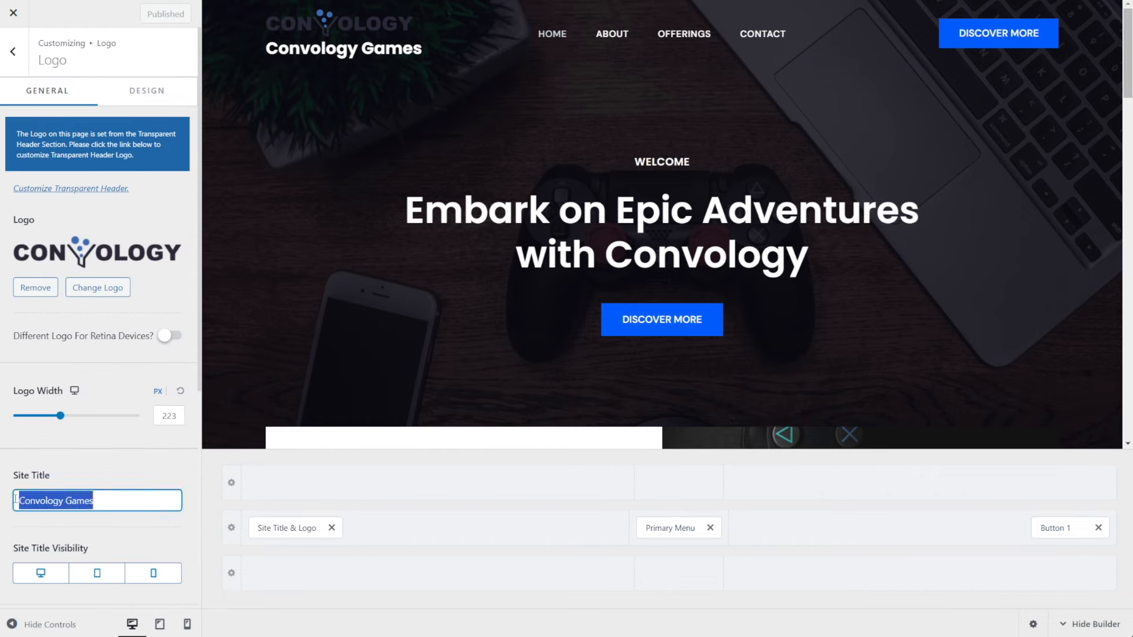
key(BackSpace)
click(91, 463)
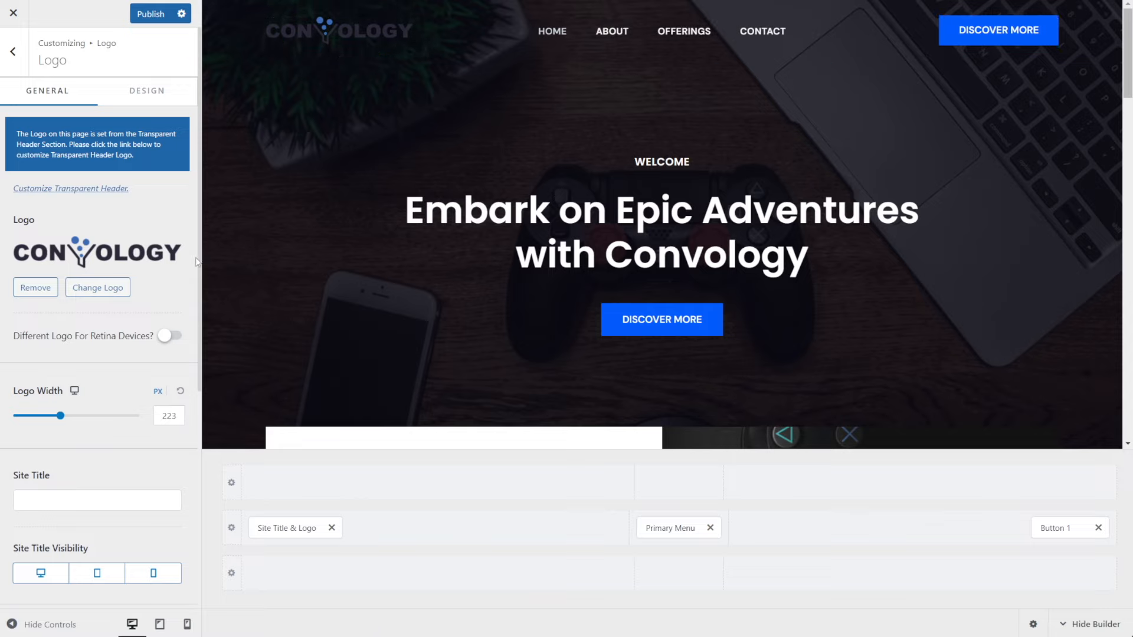
click(36, 287)
Set the site title to "Convology Games" and return to the main customizer options.
click(79, 420)
text(Convo)
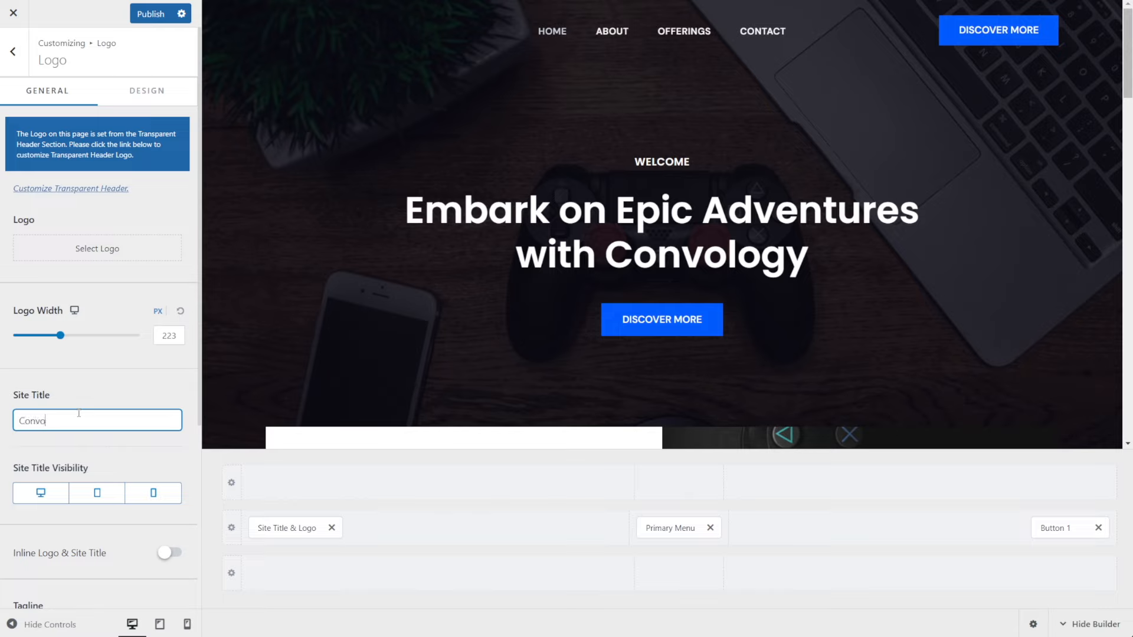
text(logy Games)
click(112, 388)
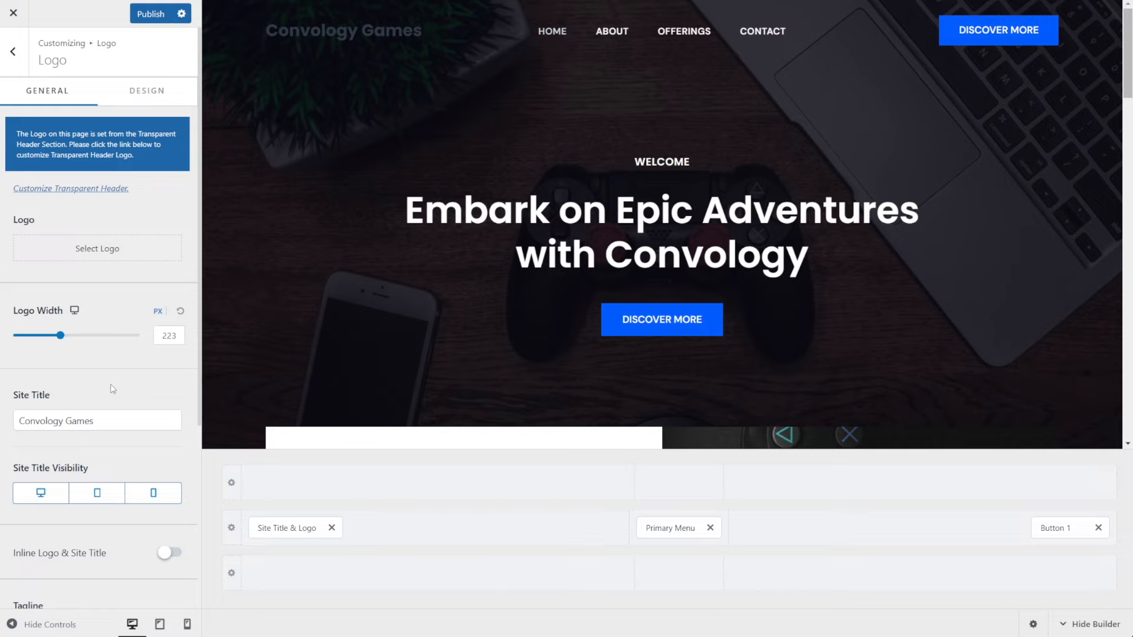
click(532, 26)
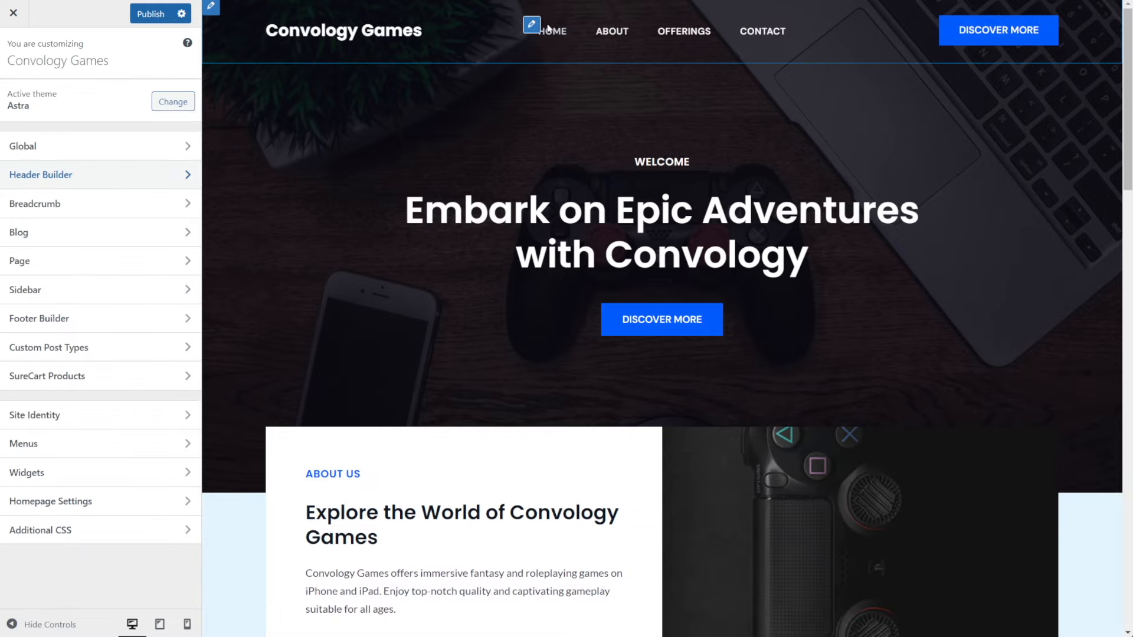
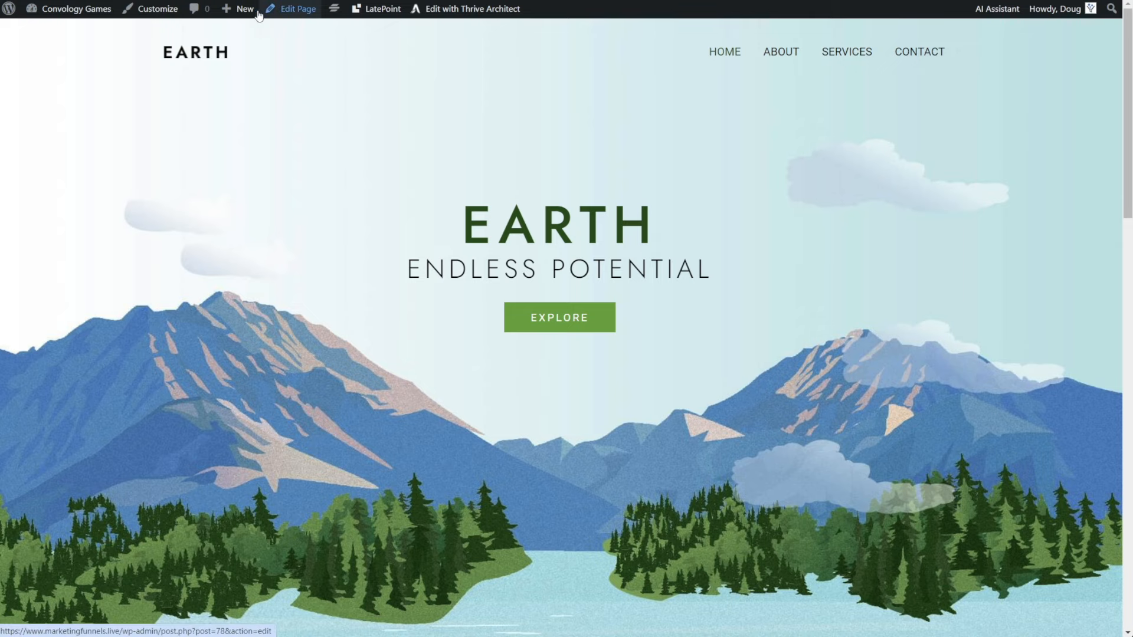
Open the homepage for editing and ask the AI Assistant for a headline about Convology Games' fantasy roleplaying games for iPad and iPhone.
click(293, 10)
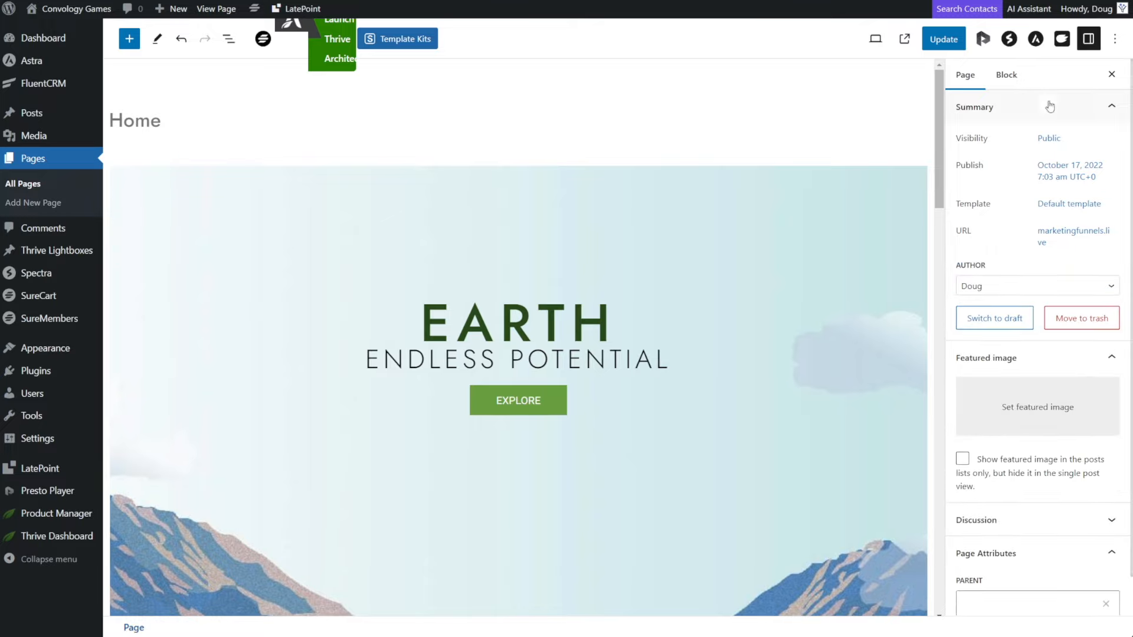
click(1034, 40)
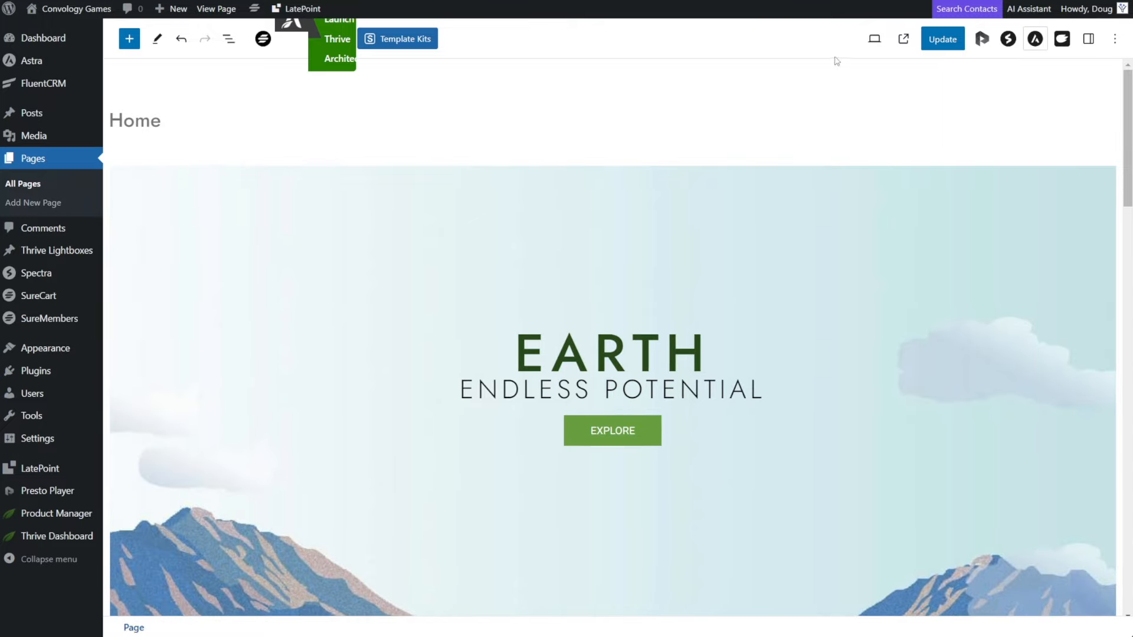
click(1061, 47)
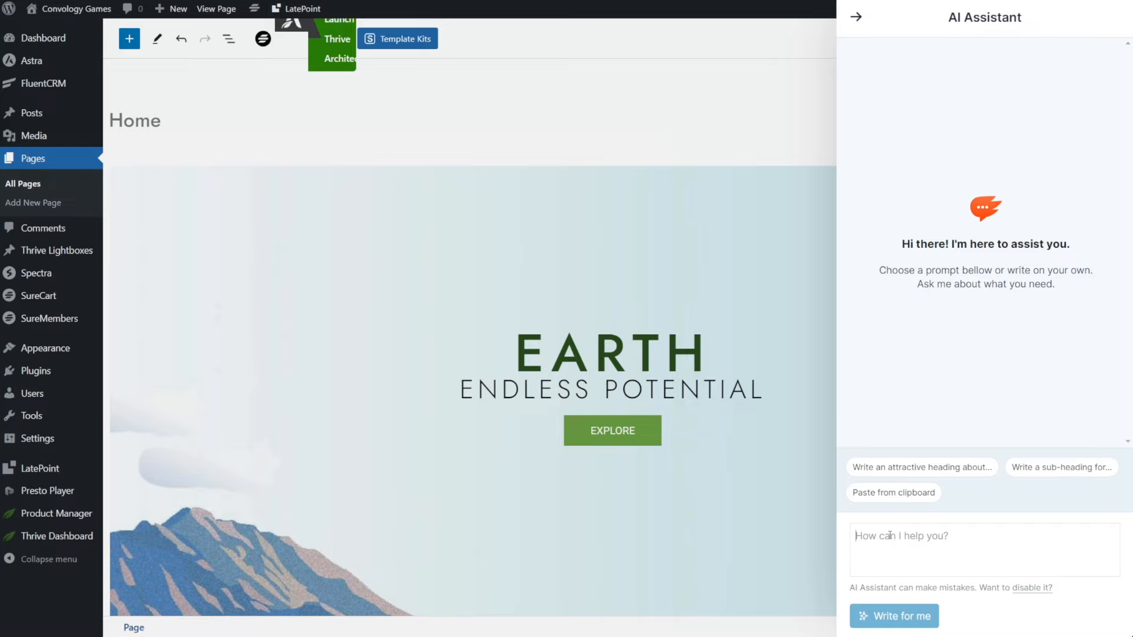
text(Write me a headline for an video game app developer named Convology Games that creates games for ipad and iphone that are fantasy roleplaying games.)
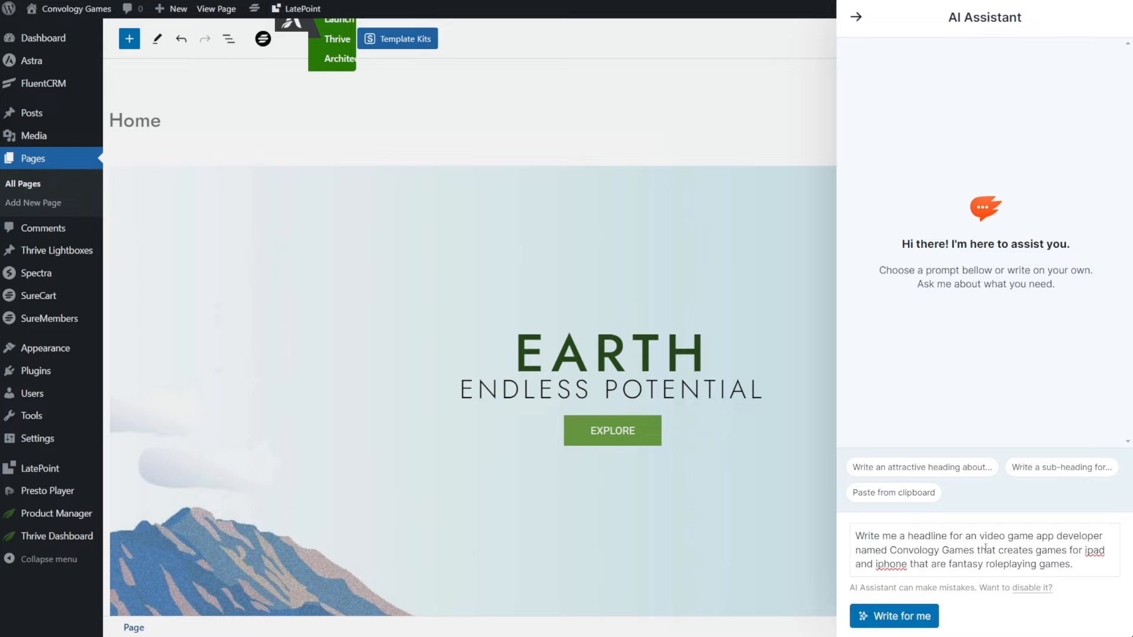
click(890, 615)
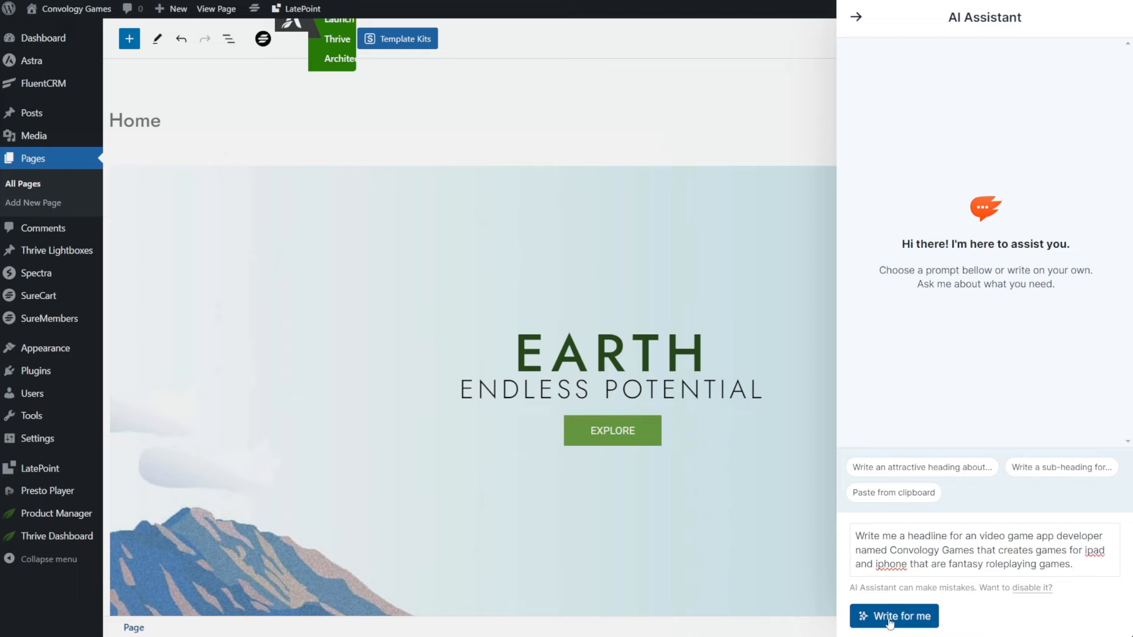
Copy the headline generated by the AI Assistant and close the assistant.
drag(913, 187, 993, 187)
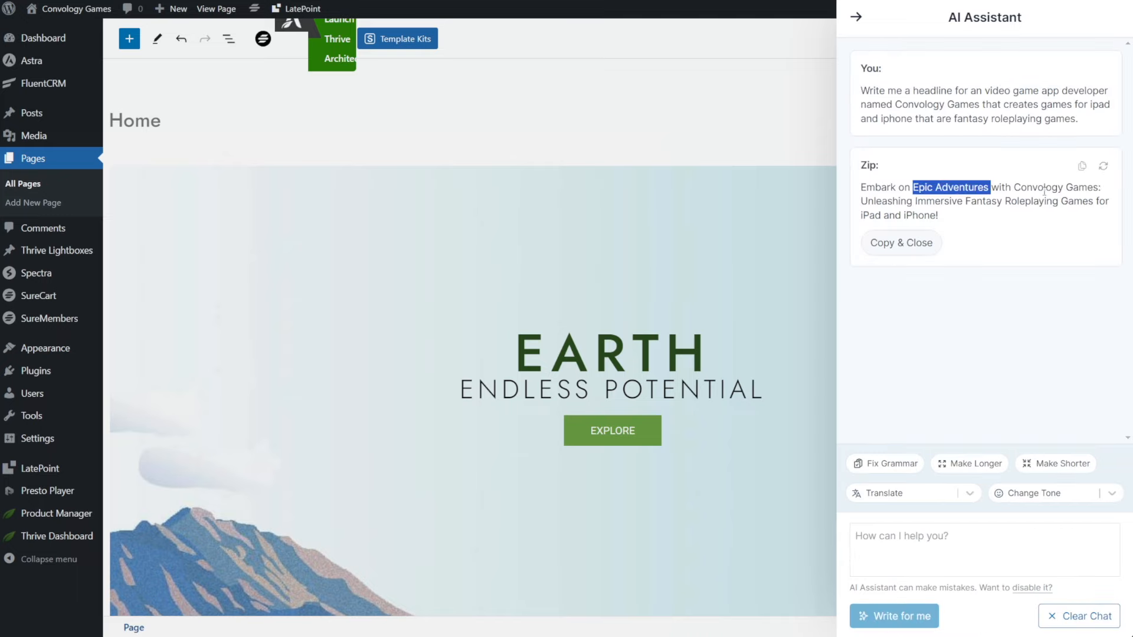
drag(859, 207, 1003, 217)
click(915, 197)
click(923, 243)
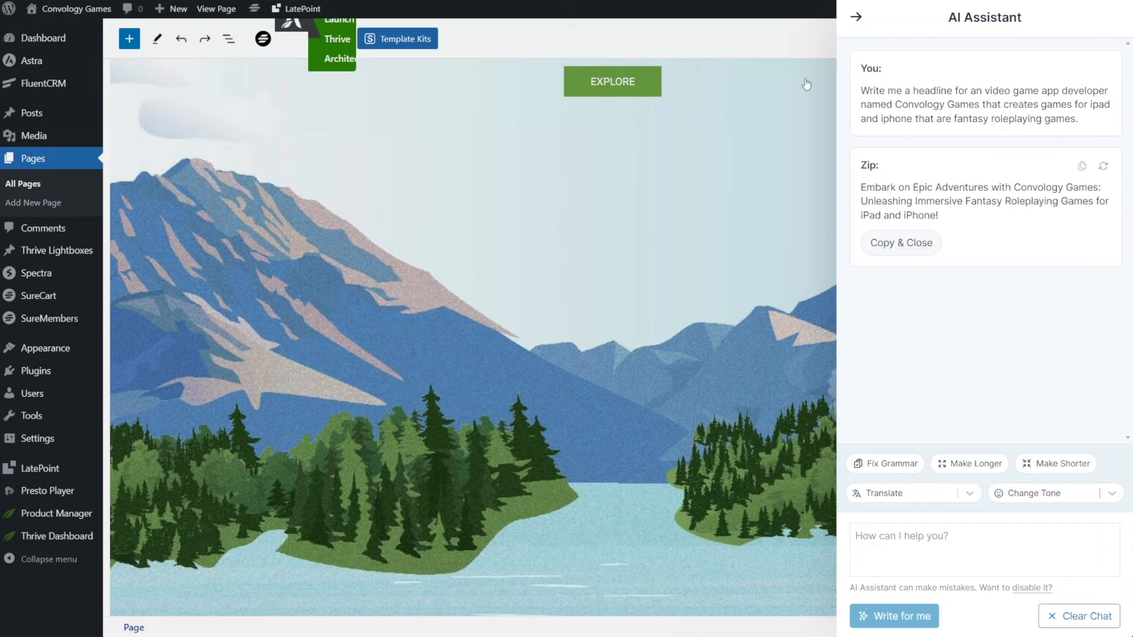
click(856, 17)
Replace the About Us paragraph with "Embark on Epic Adventures with Convology Games: Unleashing Immersive Fantasy Roleplaying Games for iPad and iPhone!".
scroll(671, 319, down, 10)
drag(302, 506, 255, 430)
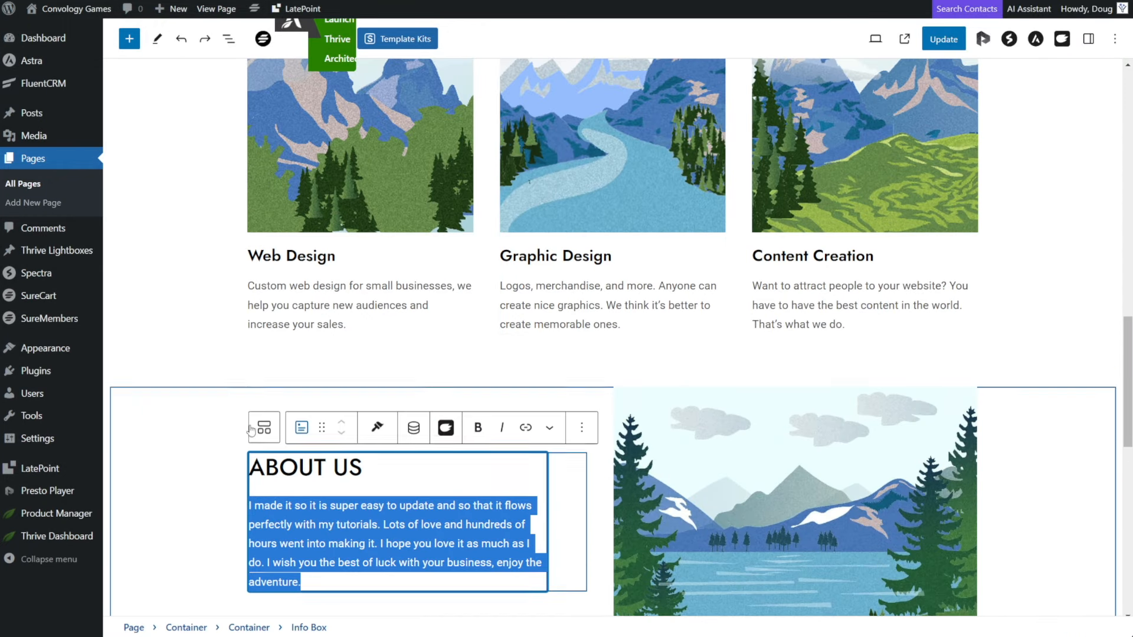
text(Embark on Epic Adventures with Convology Games: Unleashing Immersive Fantasy Roleplaying Games for iPad and iPhone!)
click(285, 564)
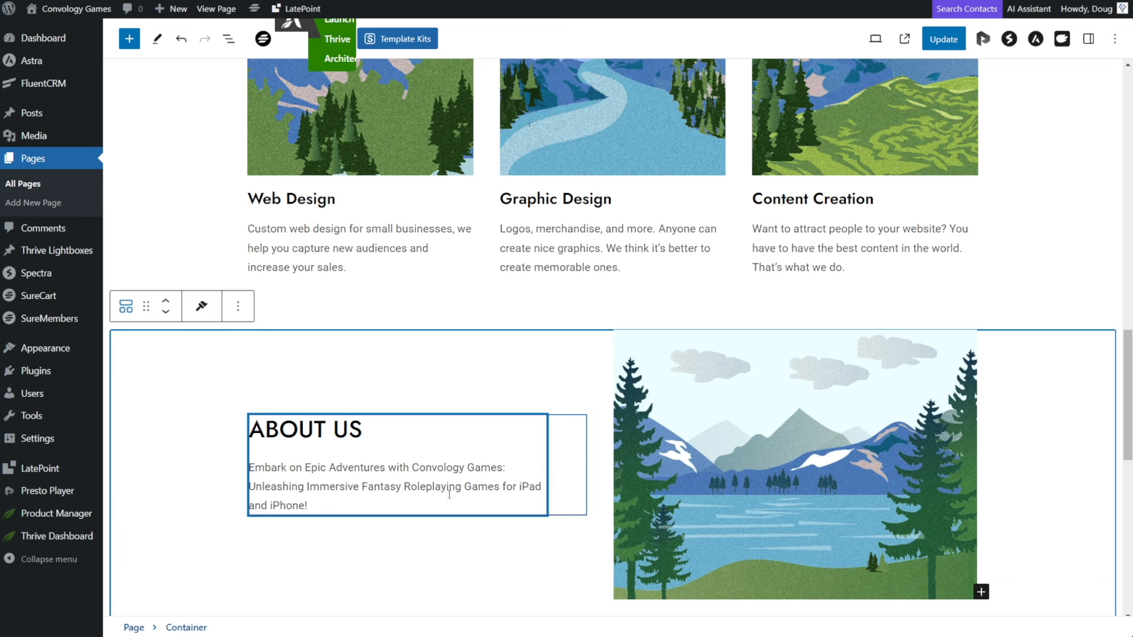
Look through the section patterns in the Design Library and close it.
scroll(449, 494, up, 1)
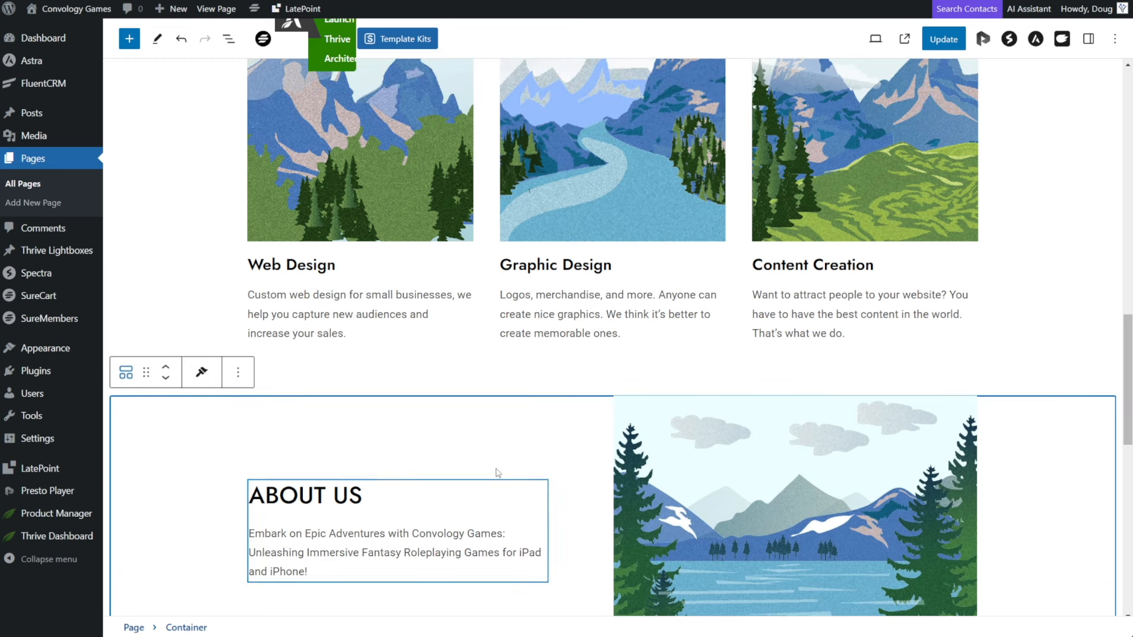
scroll(788, 323, up, 10)
scroll(637, 215, up, 1)
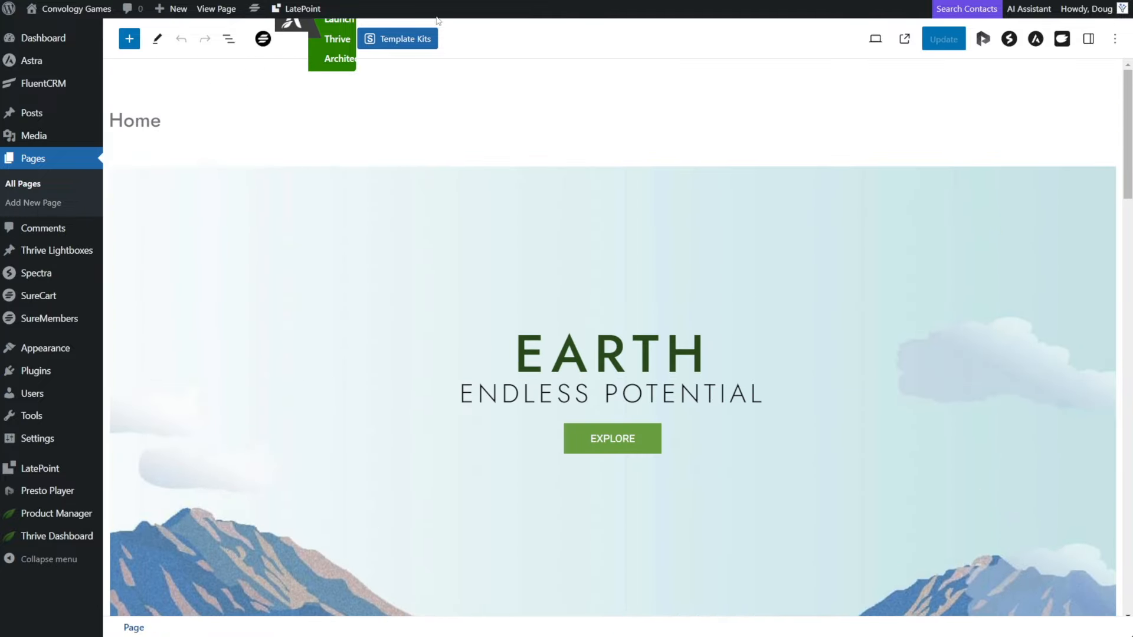
click(417, 40)
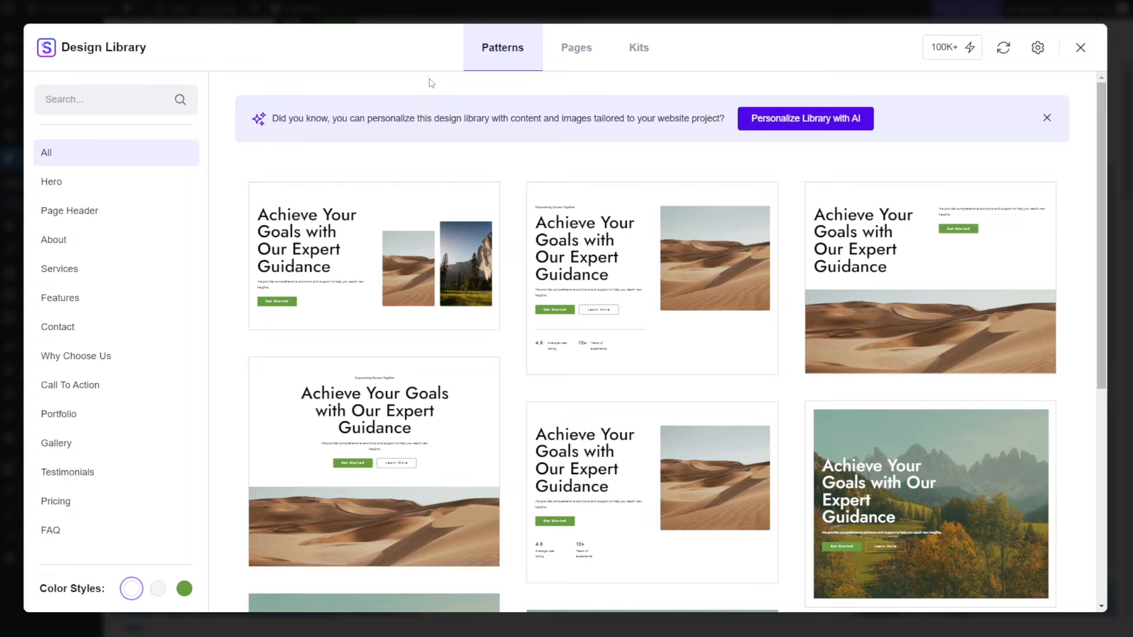
mouse_move(494, 233)
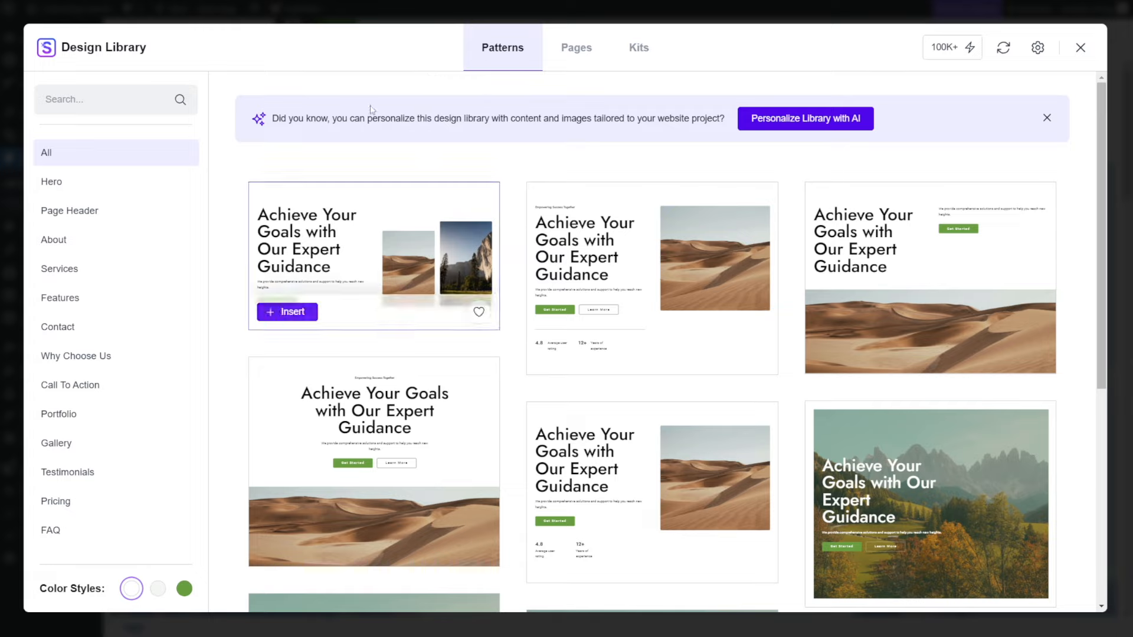
mouse_move(659, 324)
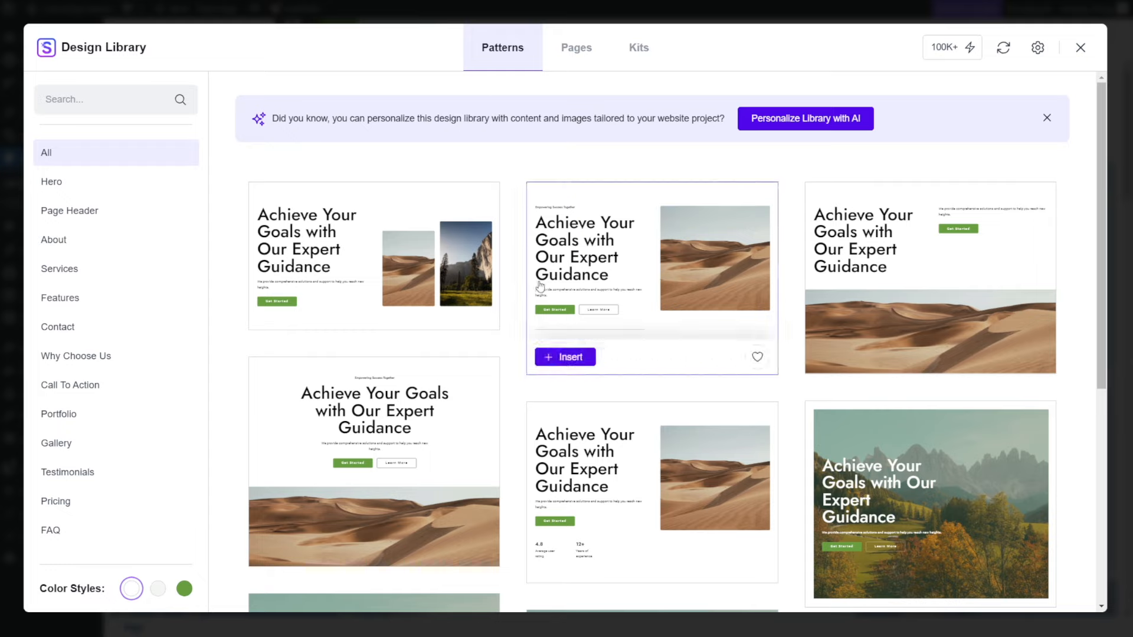
scroll(540, 286, down, 6)
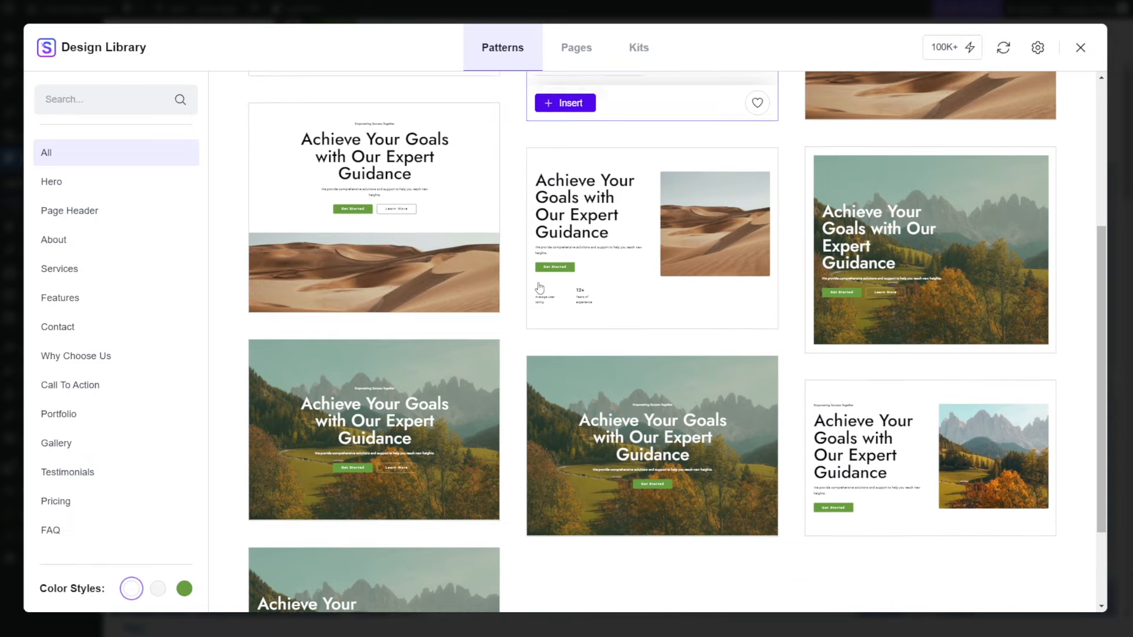
scroll(564, 301, up, 6)
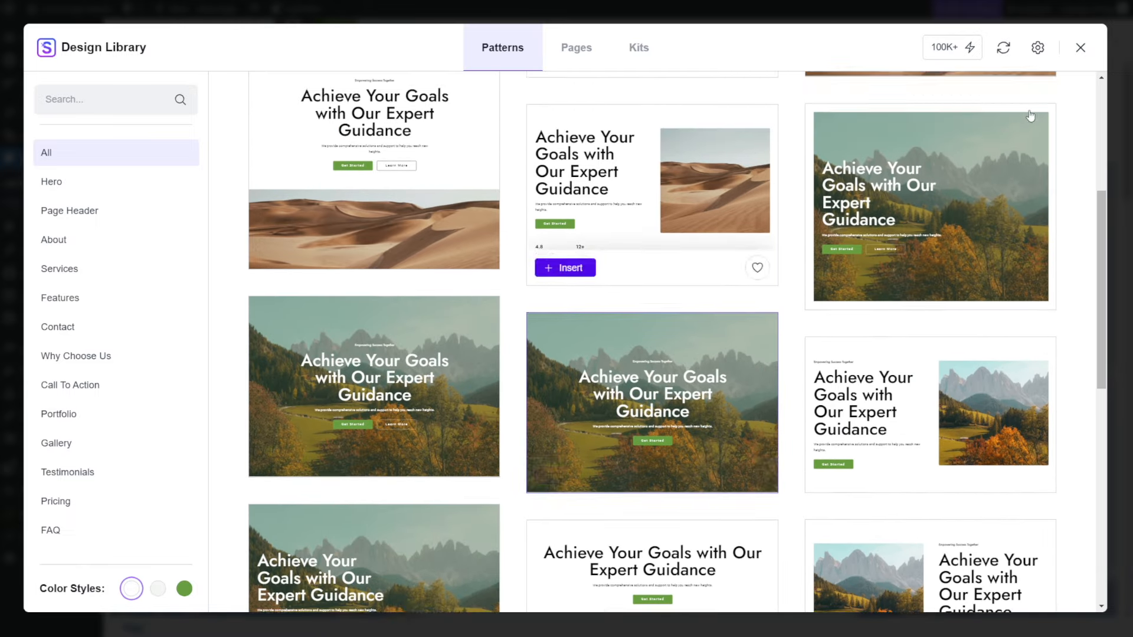
click(1081, 47)
Select the Earth hero section and insert the "Achieve Your Goals with Our Expert Guidance" pattern with left-aligned text over an autumn mountain background.
scroll(655, 294, down, 5)
scroll(655, 293, down, 5)
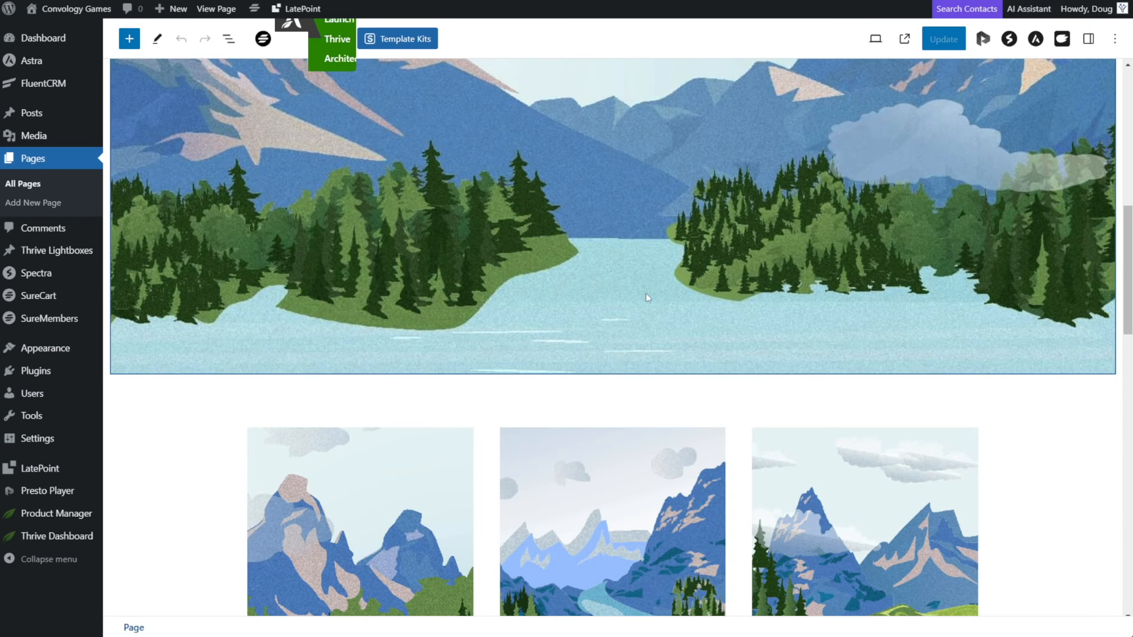
scroll(647, 292, up, 8)
click(352, 288)
scroll(508, 336, up, 3)
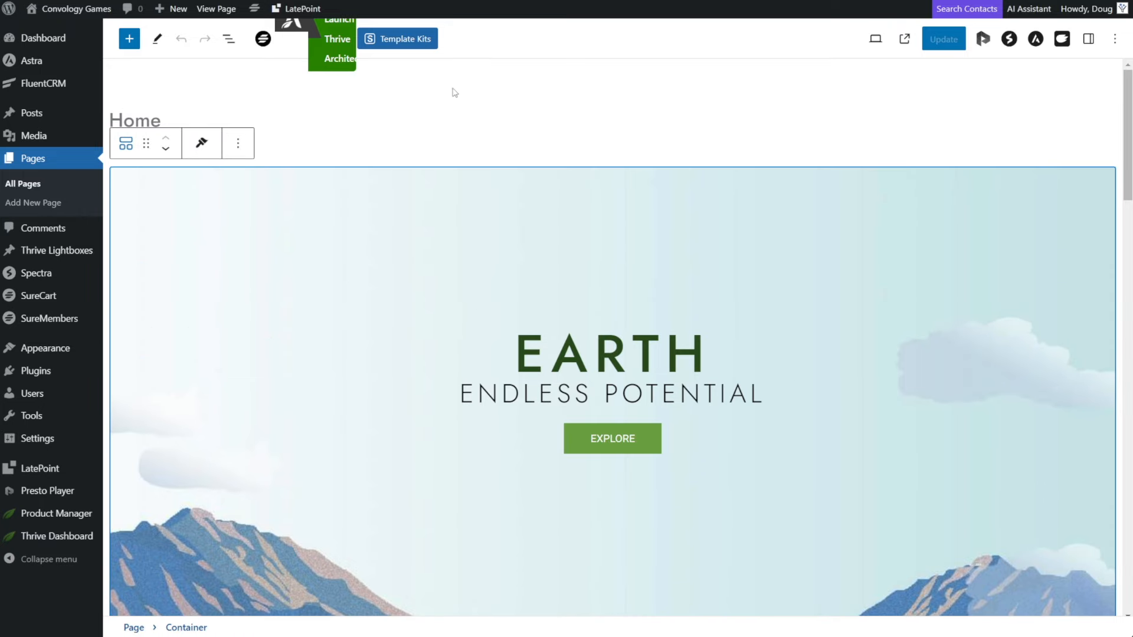
click(372, 39)
scroll(455, 273, down, 3)
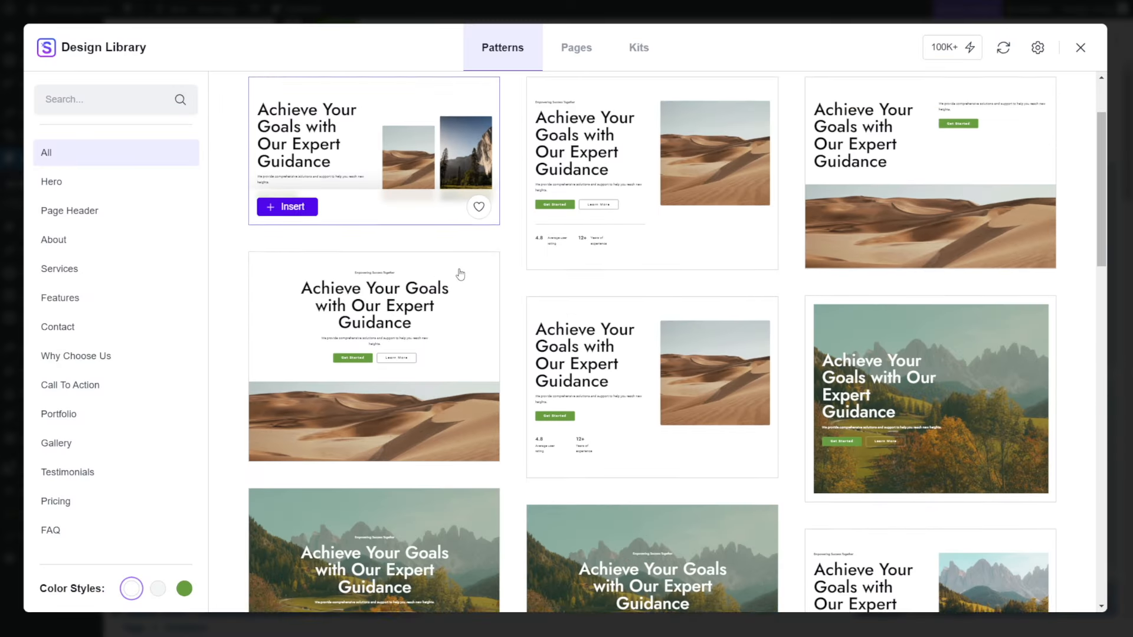
scroll(457, 275, down, 1)
scroll(457, 275, down, 4)
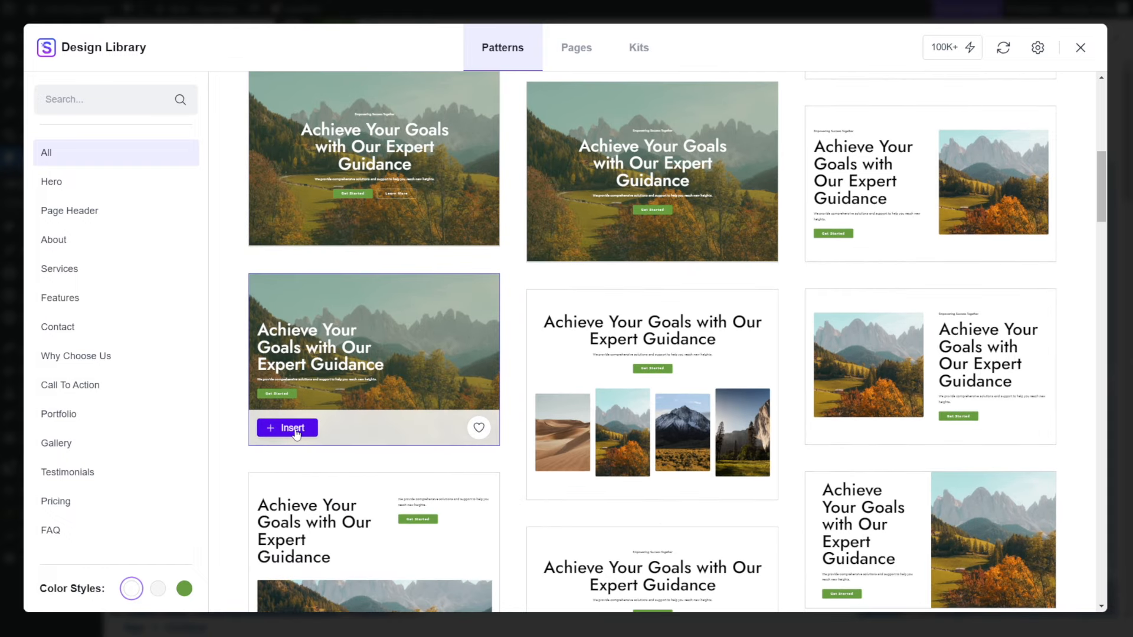
click(295, 430)
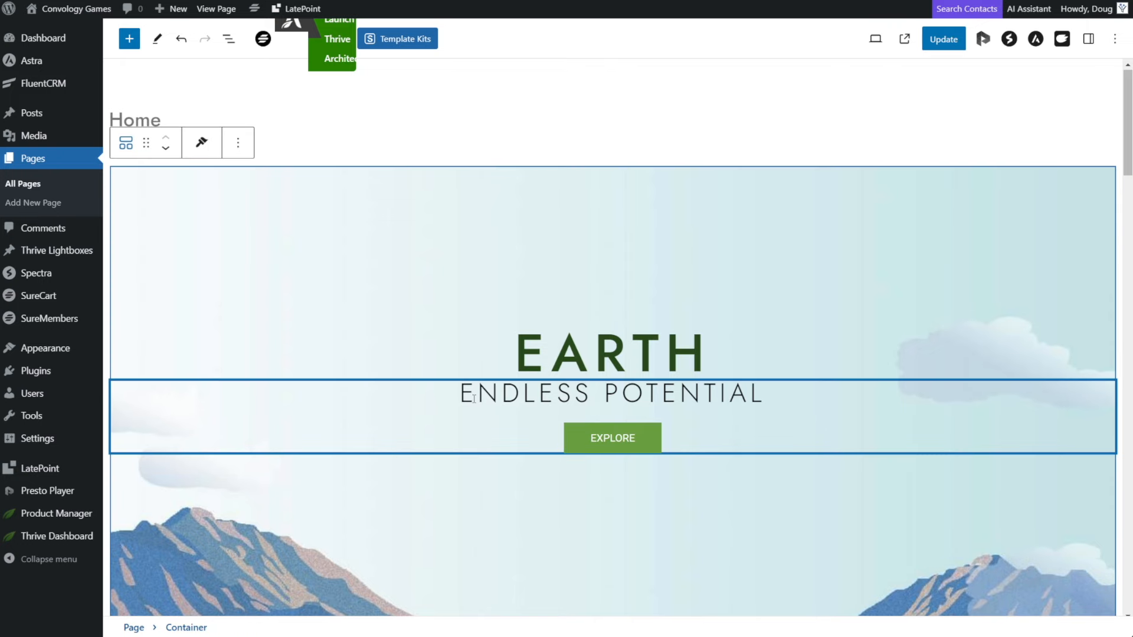
Check the inserted mountain hero section and delete the original Earth hero section above it.
scroll(445, 320, down, 5)
scroll(445, 321, down, 11)
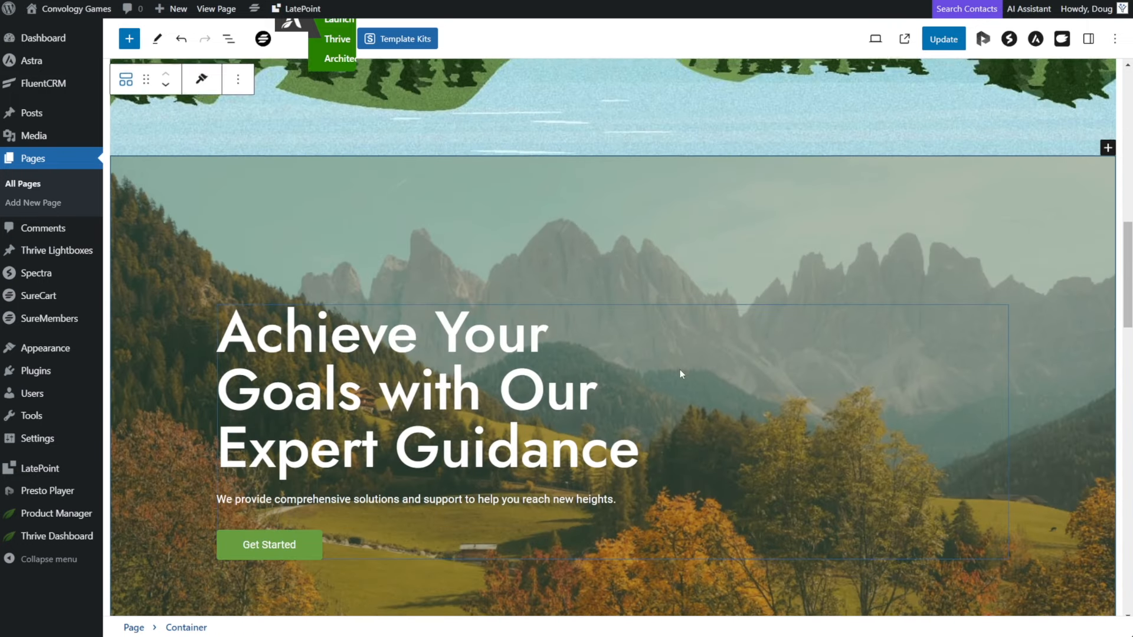
scroll(636, 296, up, 6)
scroll(654, 296, up, 10)
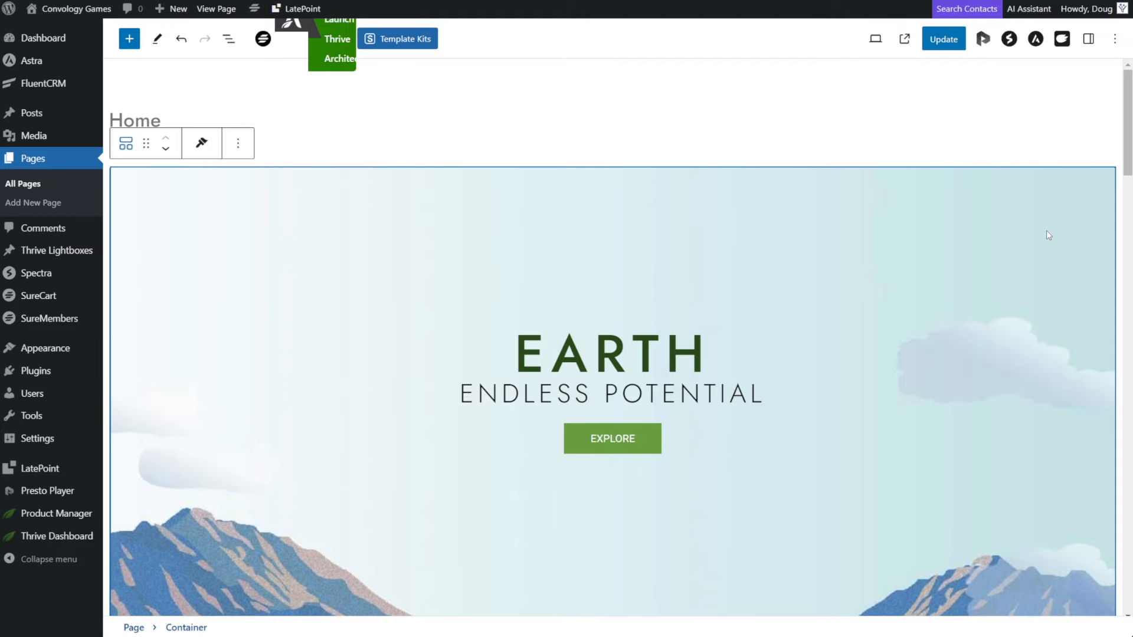
key(Delete)
scroll(622, 234, down, 5)
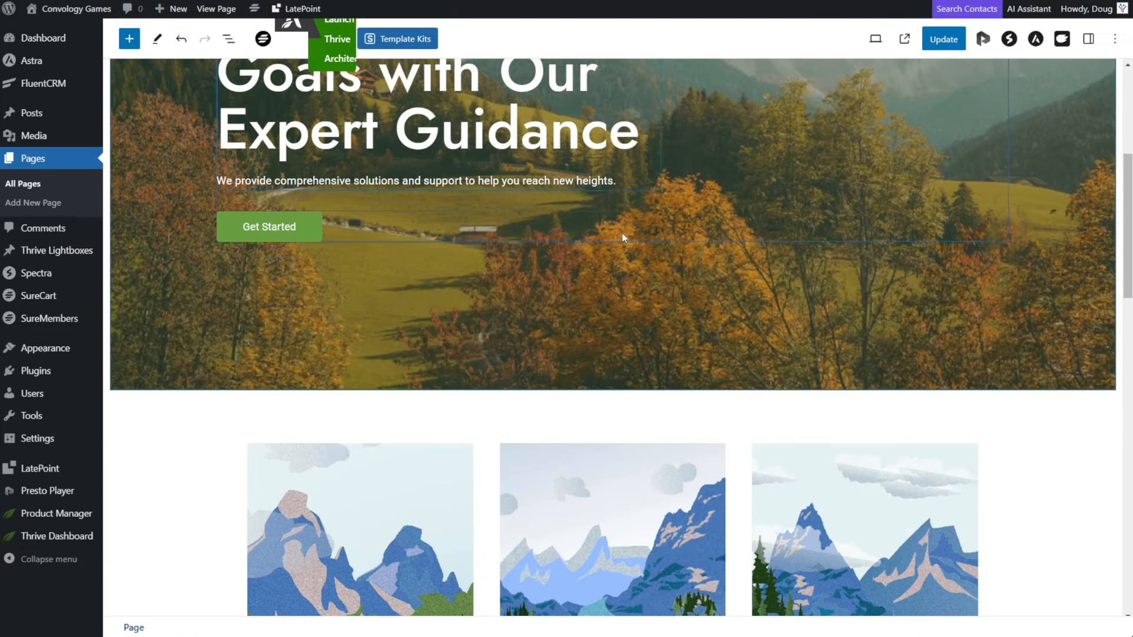
scroll(626, 236, up, 4)
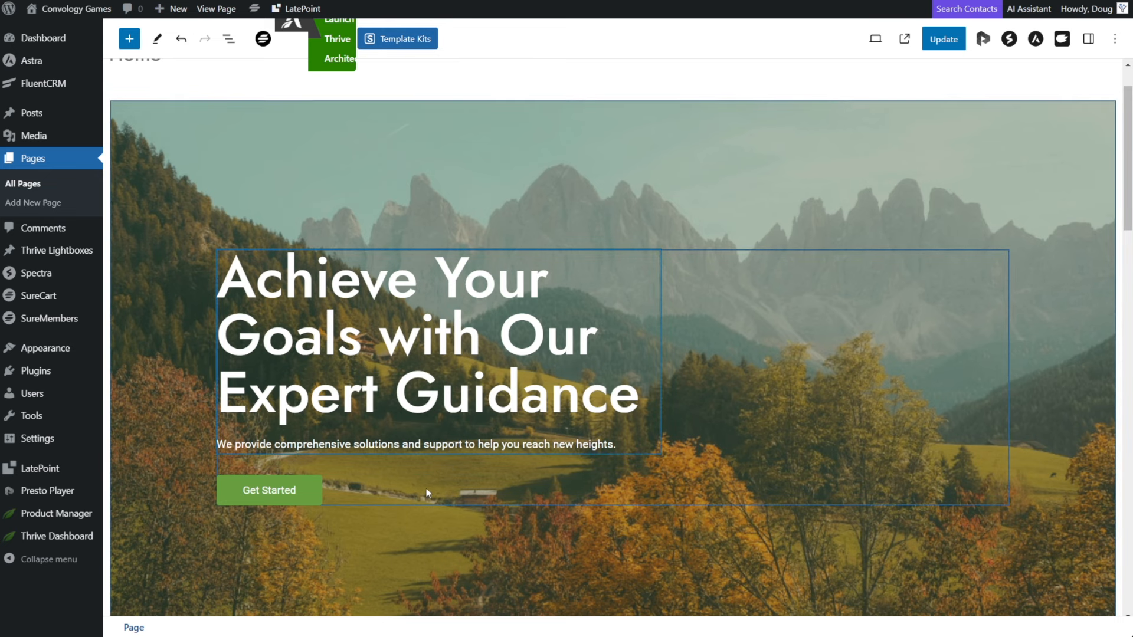
Start the AI personalization of the Design Library from its settings.
click(436, 45)
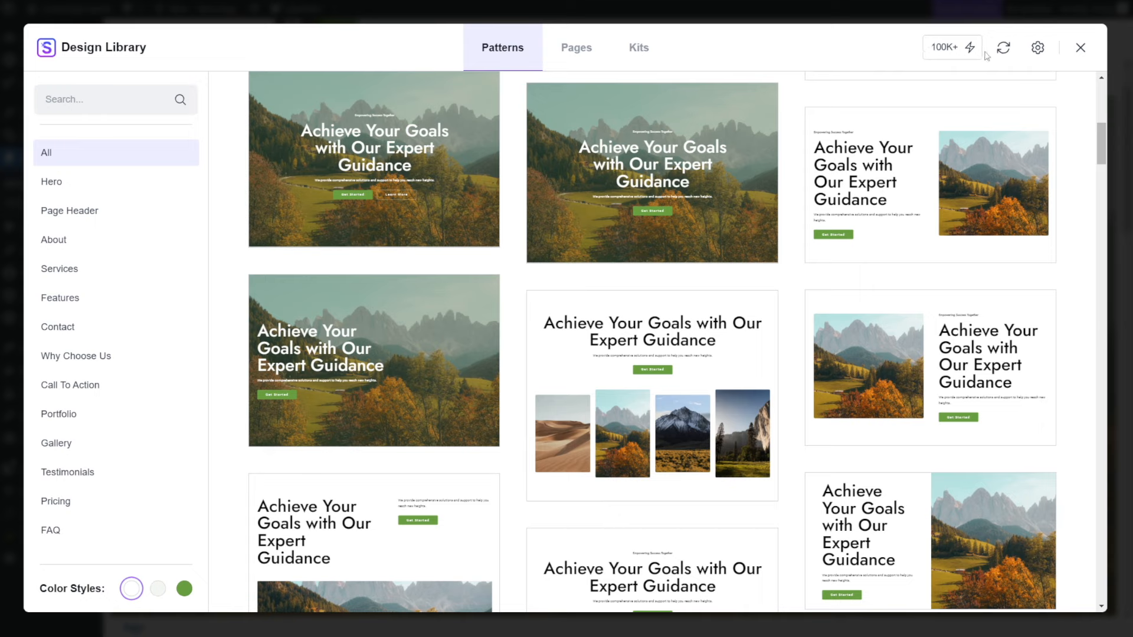
click(942, 51)
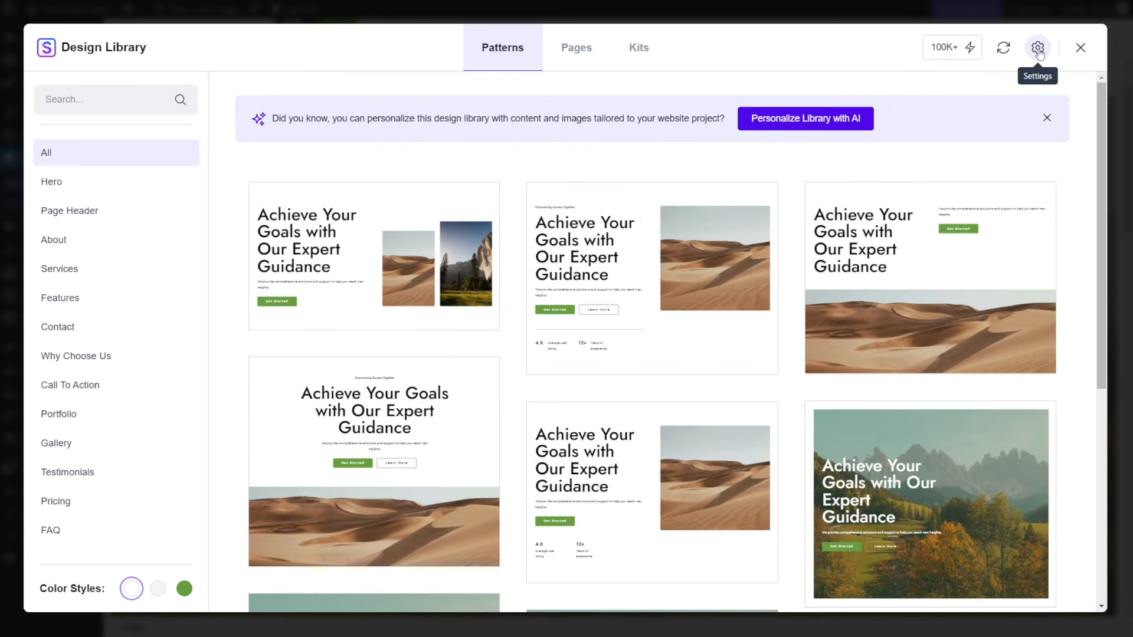
click(1037, 50)
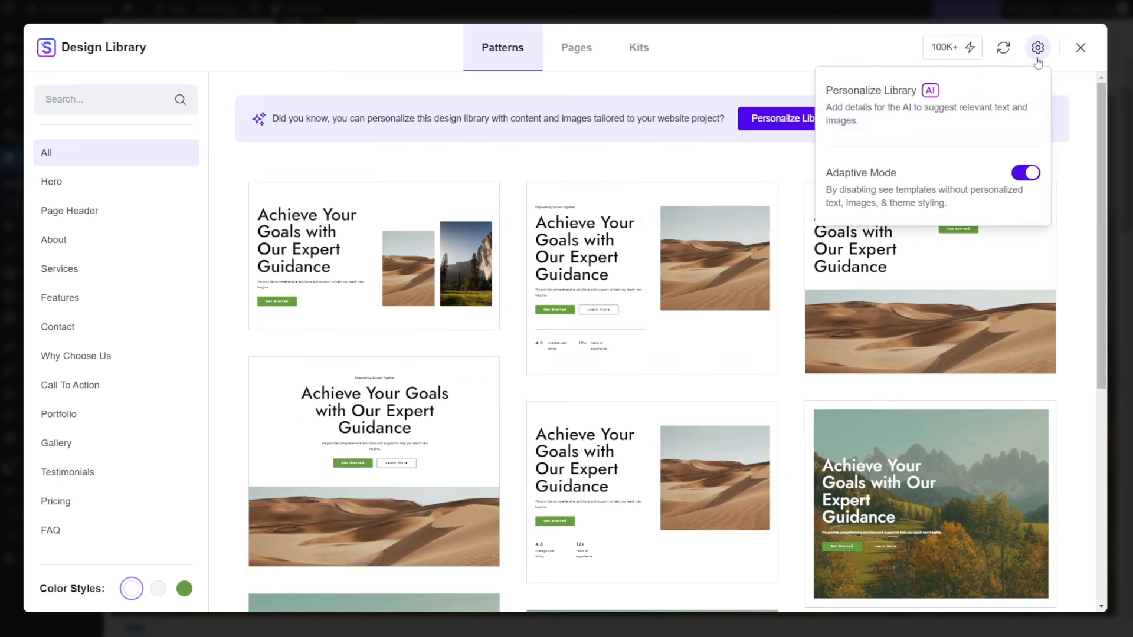
click(904, 99)
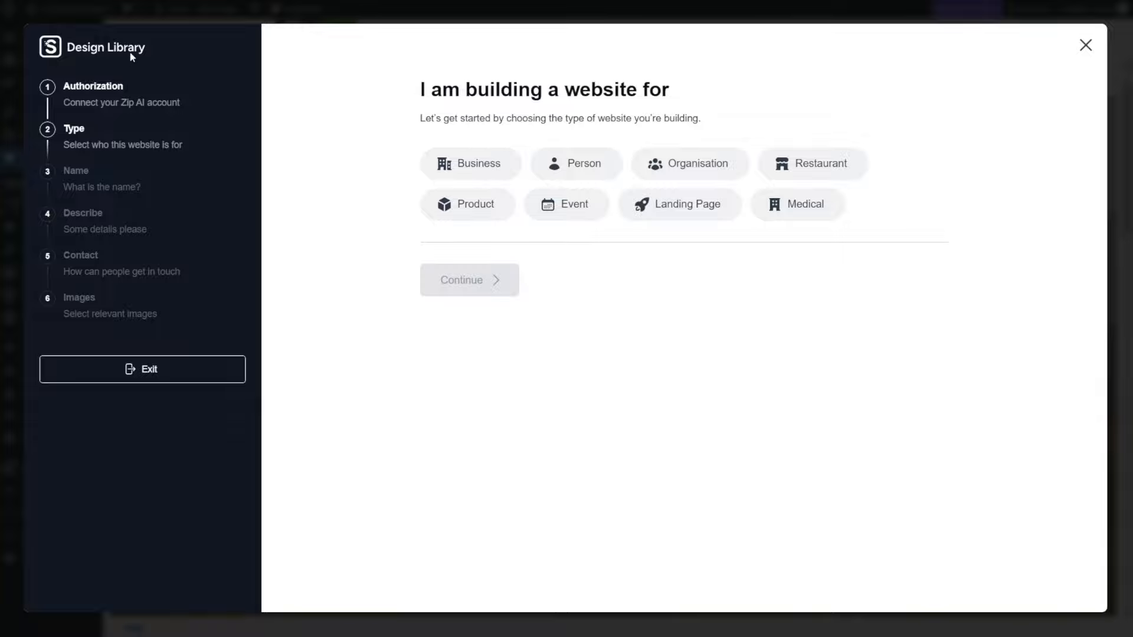
Choose Business as the website type and enter "Convology Games" as the business name.
click(471, 171)
click(461, 281)
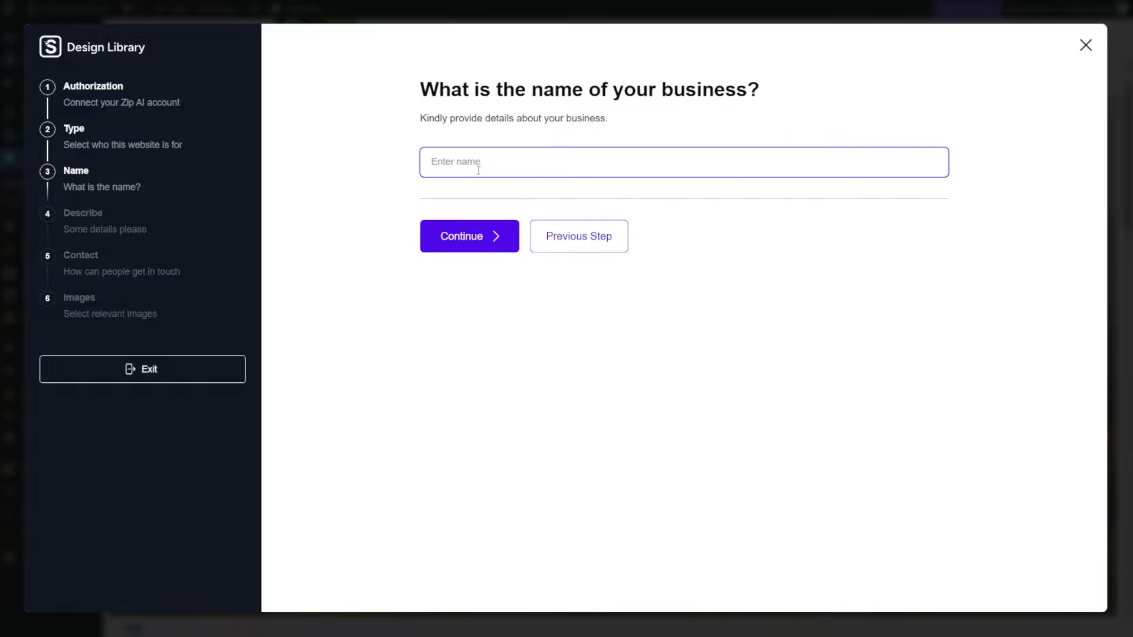
text(Congvology Games)
click(486, 240)
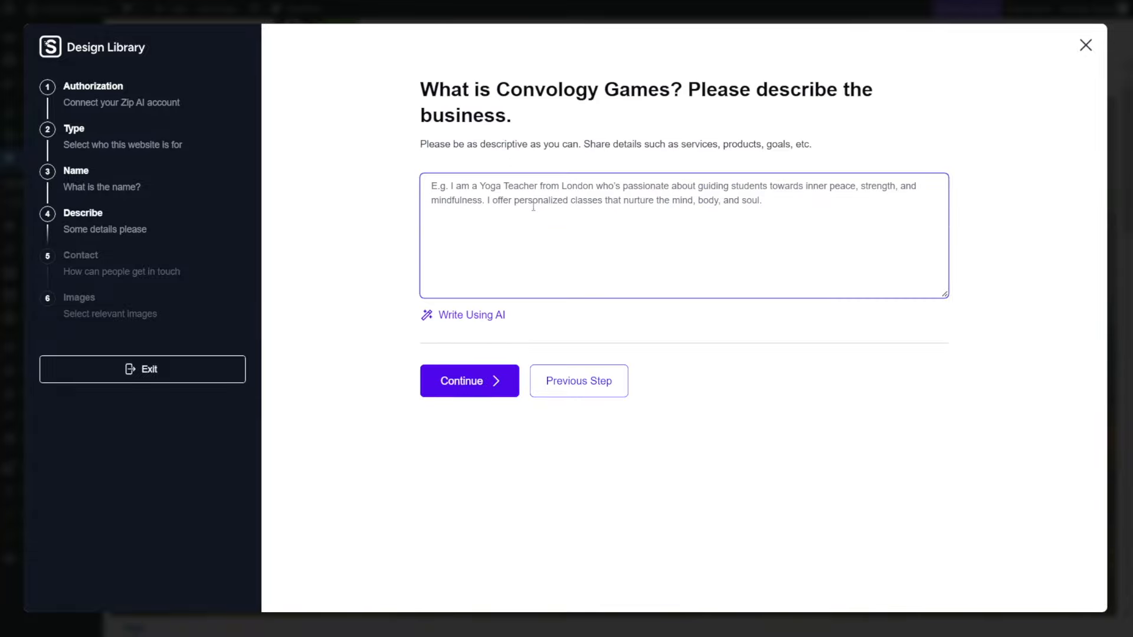
Describe the business as a studio making family adventure and roleplaying games for iOS and iPad OS, improve the text with AI, and skip the contact details.
text(We are a video game studio that makes video game apps for the Apple Appstore. Our games are available for iOS and iPad OS. We love making immersive adventures and roleplaying games for the whole family.)
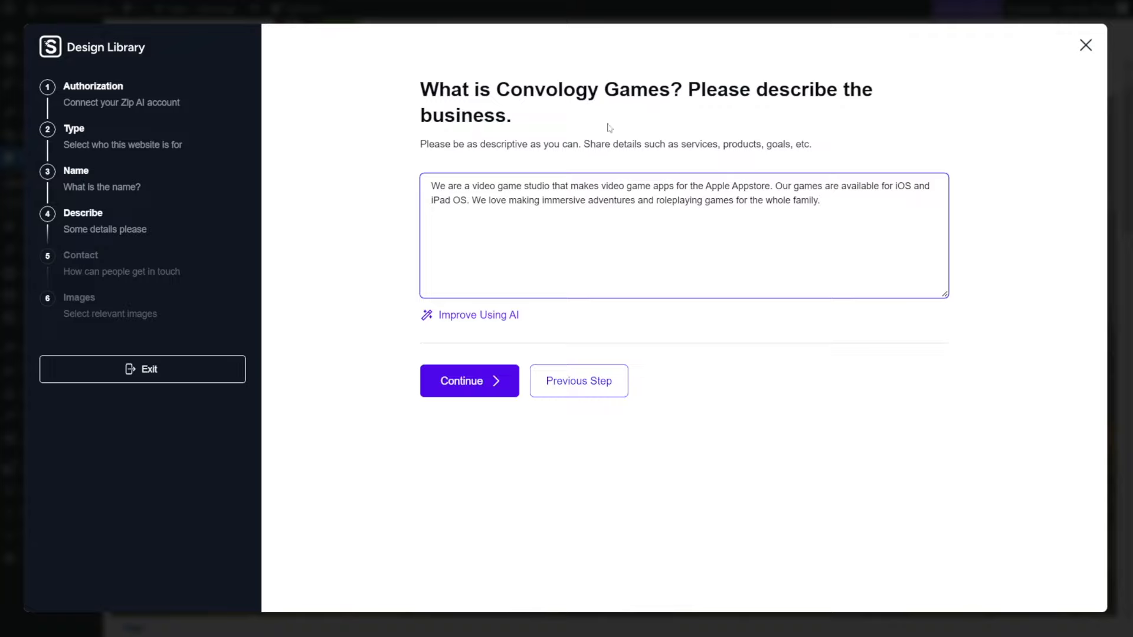
click(480, 315)
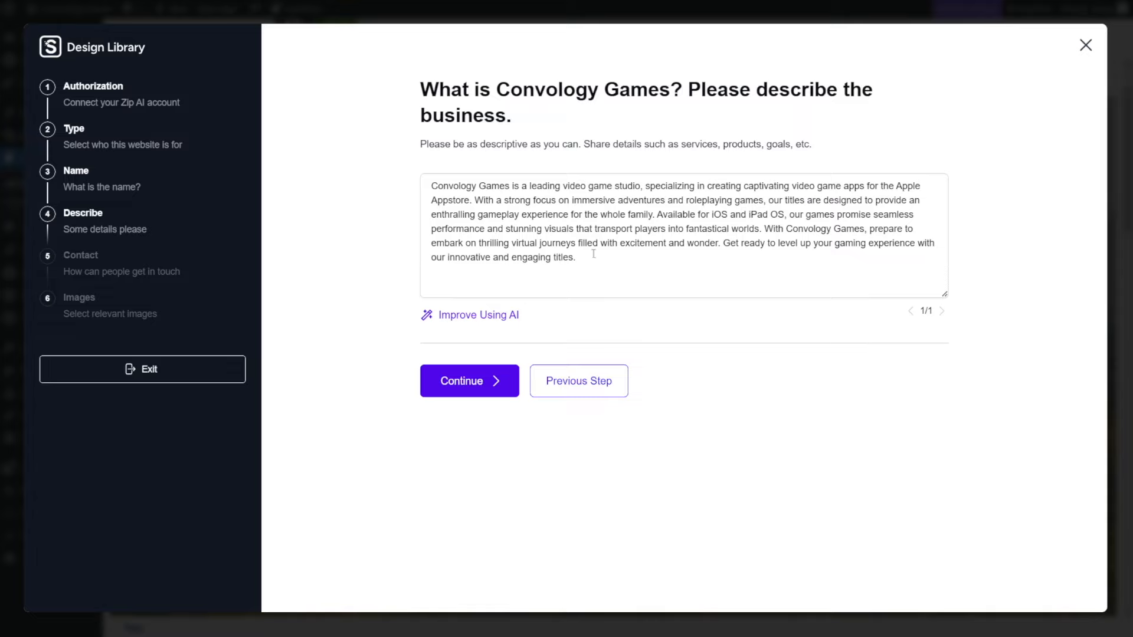
click(479, 392)
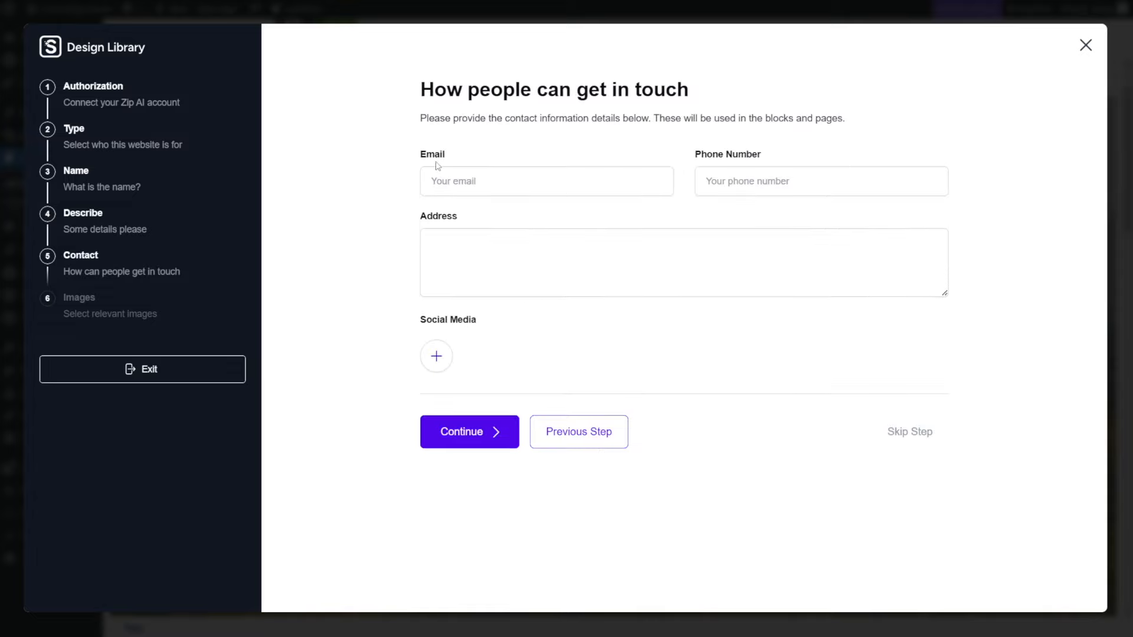
click(911, 432)
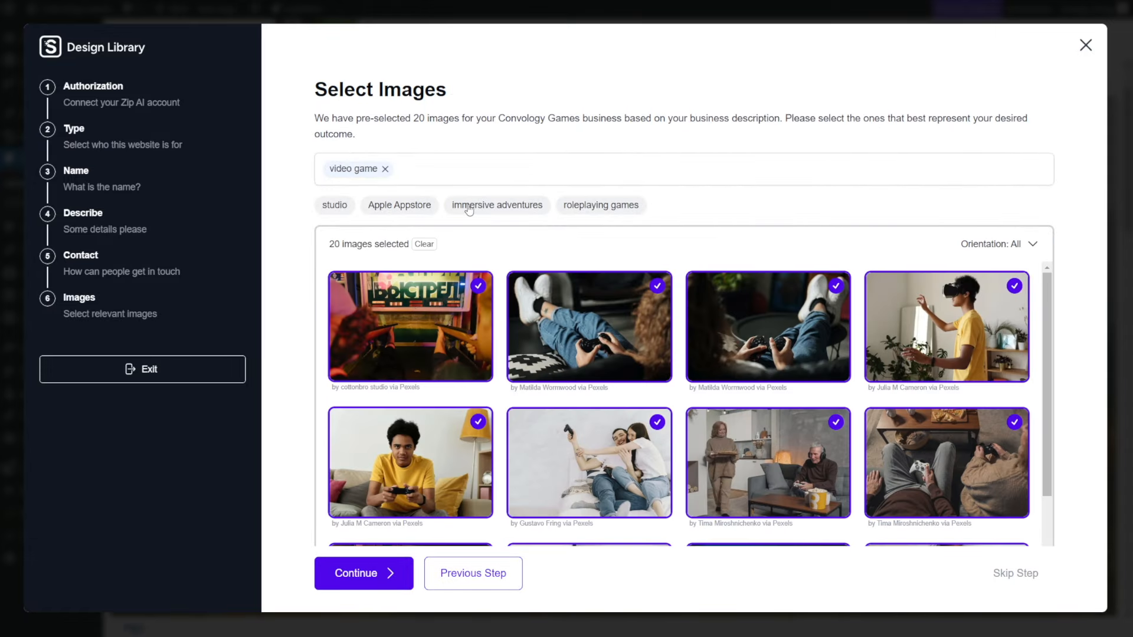
Clear the pre-selected images, choose ten video game photos of controllers, players and VR headsets, and continue to the summary.
scroll(658, 283, down, 10)
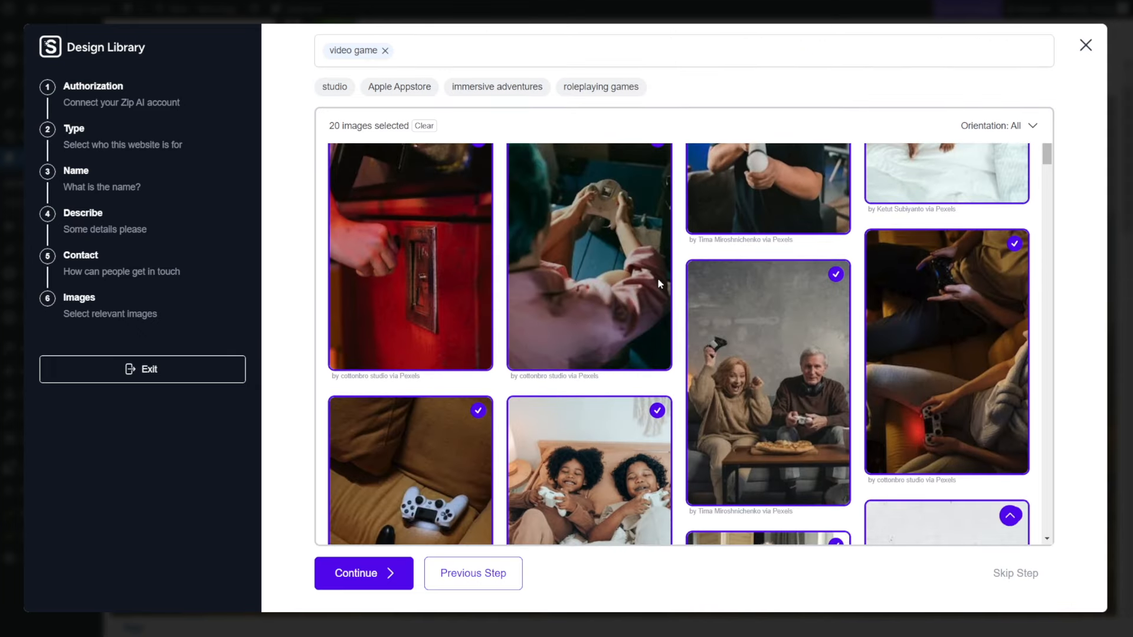
scroll(658, 283, up, 10)
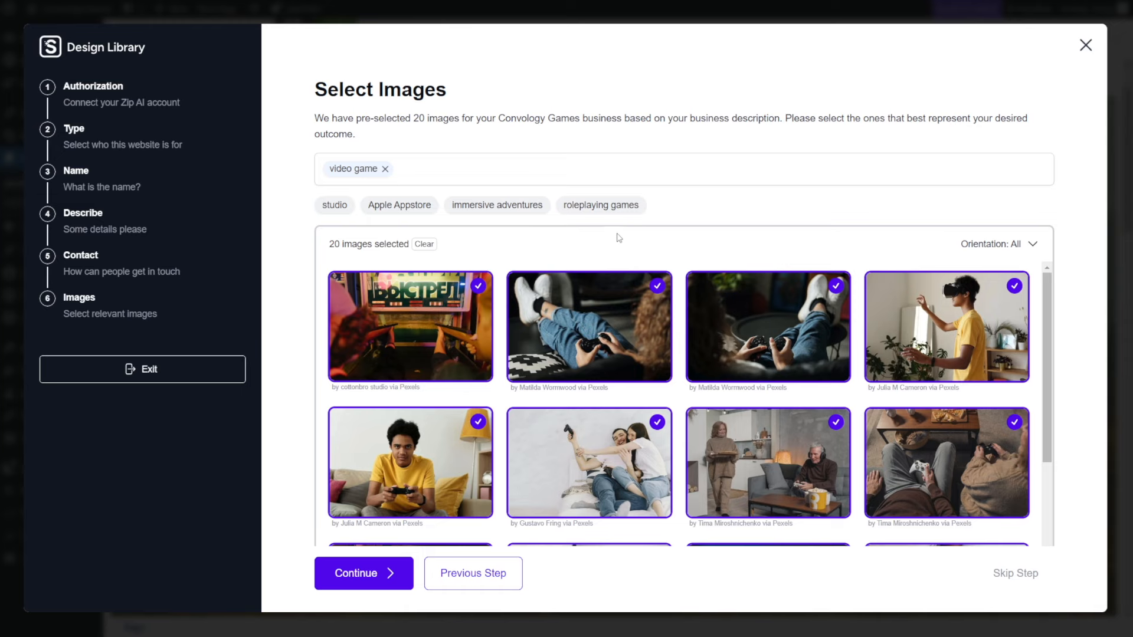
click(424, 244)
click(590, 354)
click(728, 348)
click(885, 354)
click(414, 413)
click(575, 450)
click(768, 461)
scroll(659, 234, down, 5)
click(577, 490)
click(413, 473)
click(580, 302)
scroll(1001, 387, down, 1)
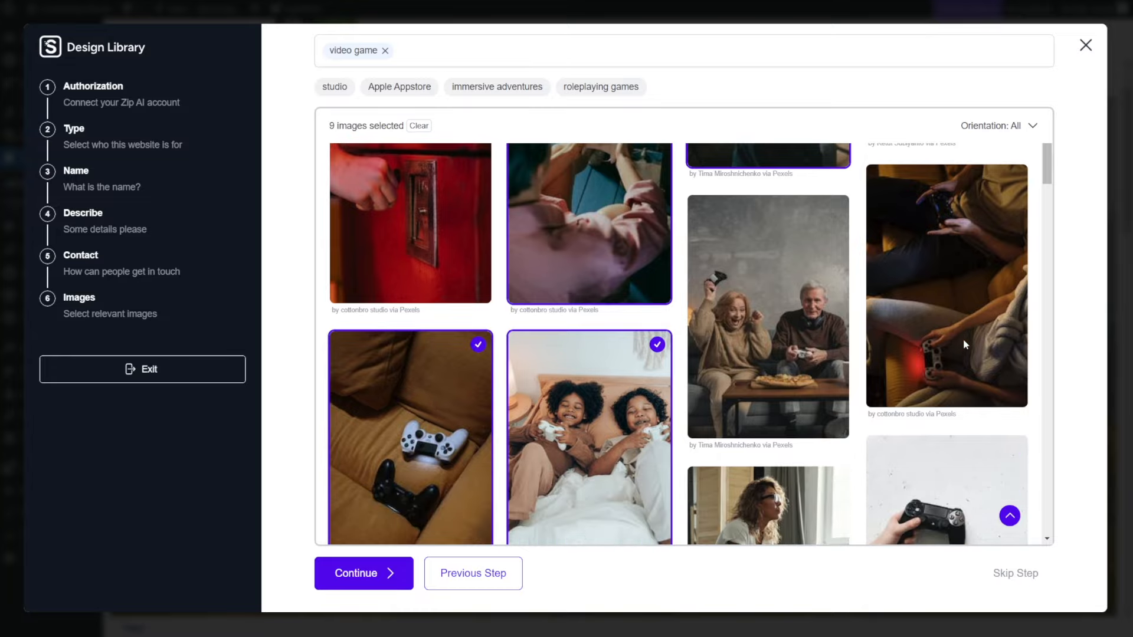
click(919, 282)
scroll(729, 324, up, 10)
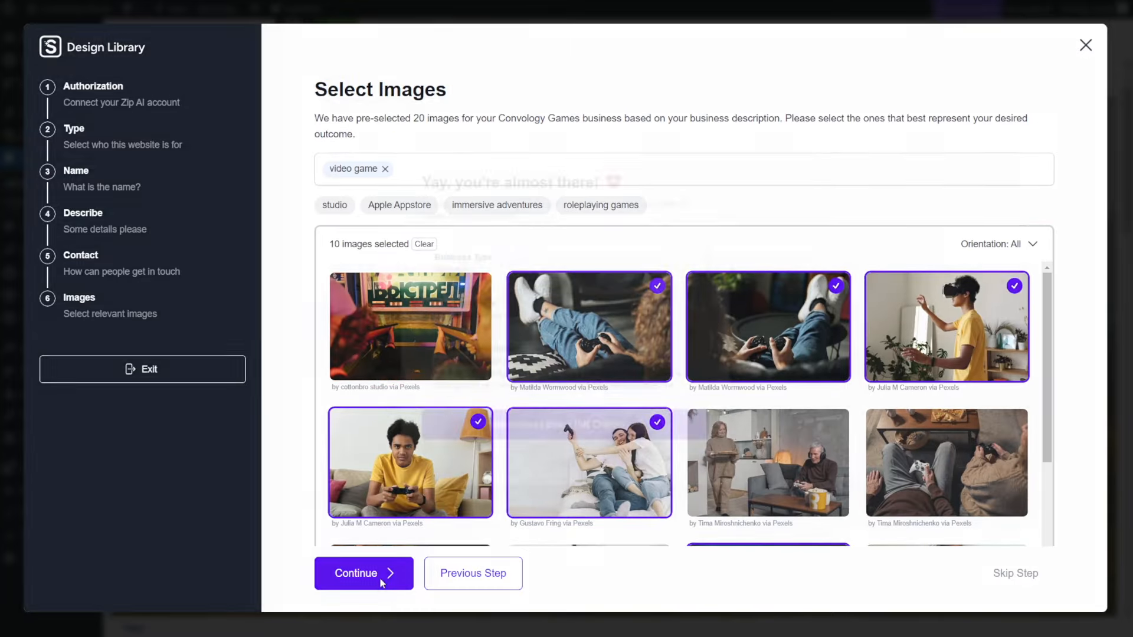
click(375, 573)
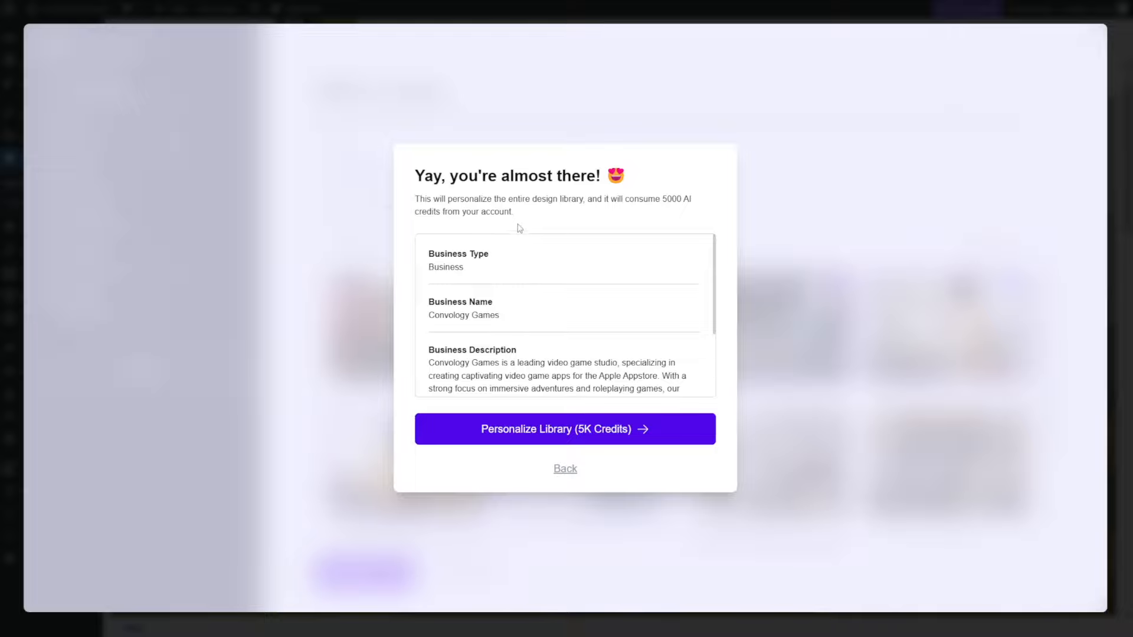
Review the business summary and credit notice, and personalize the entire library for 5K credits.
scroll(538, 274, down, 3)
scroll(538, 278, up, 3)
drag(422, 208, 526, 215)
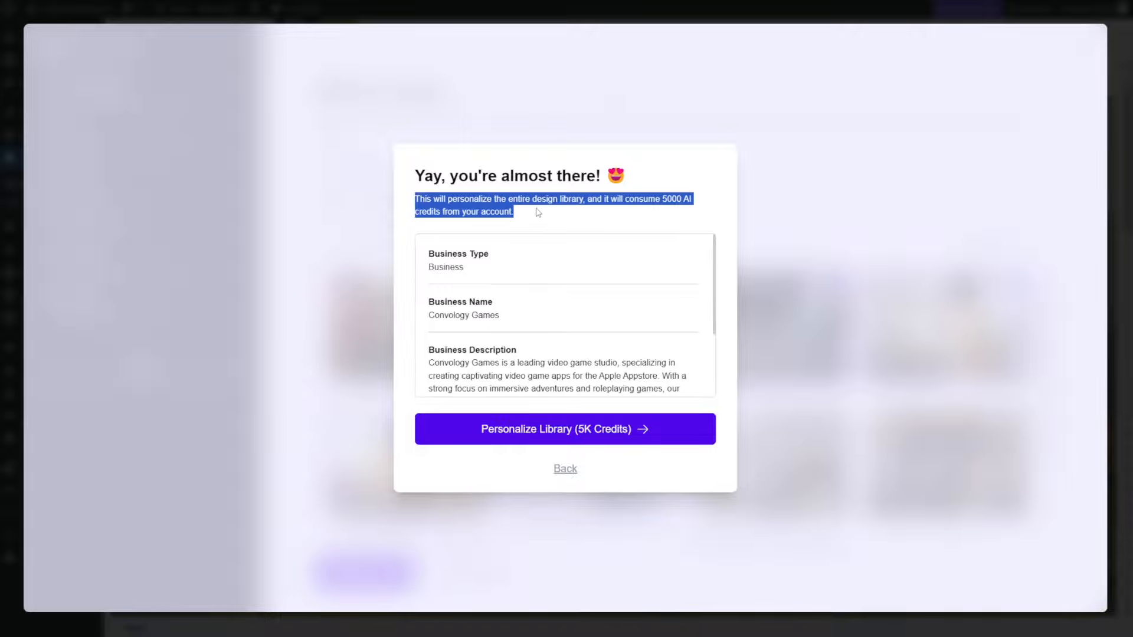
click(549, 435)
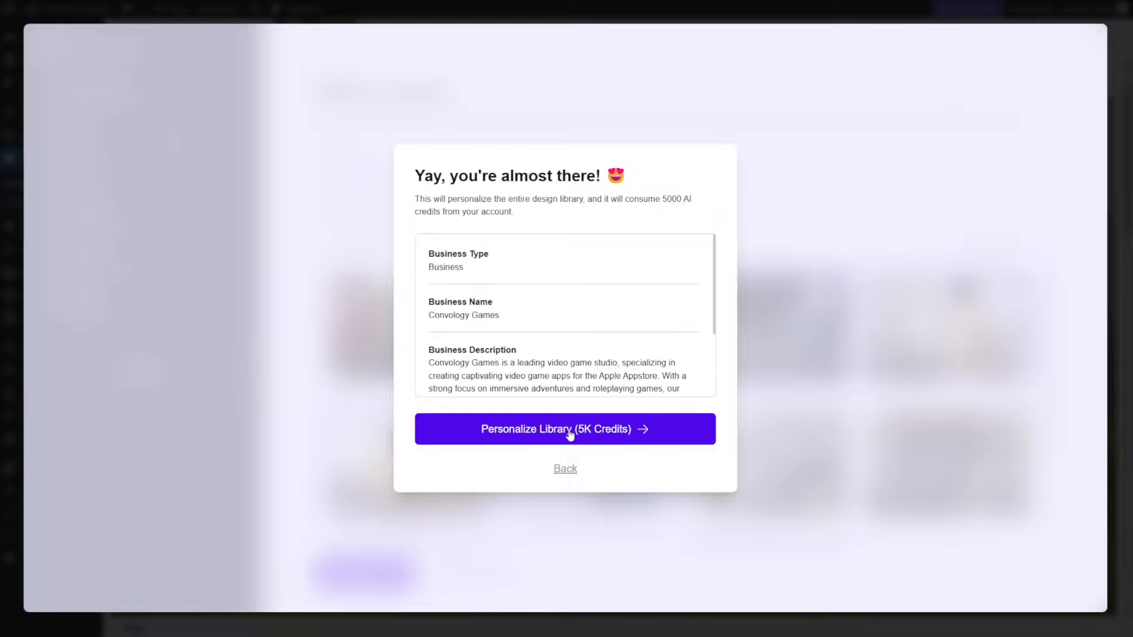
click(570, 433)
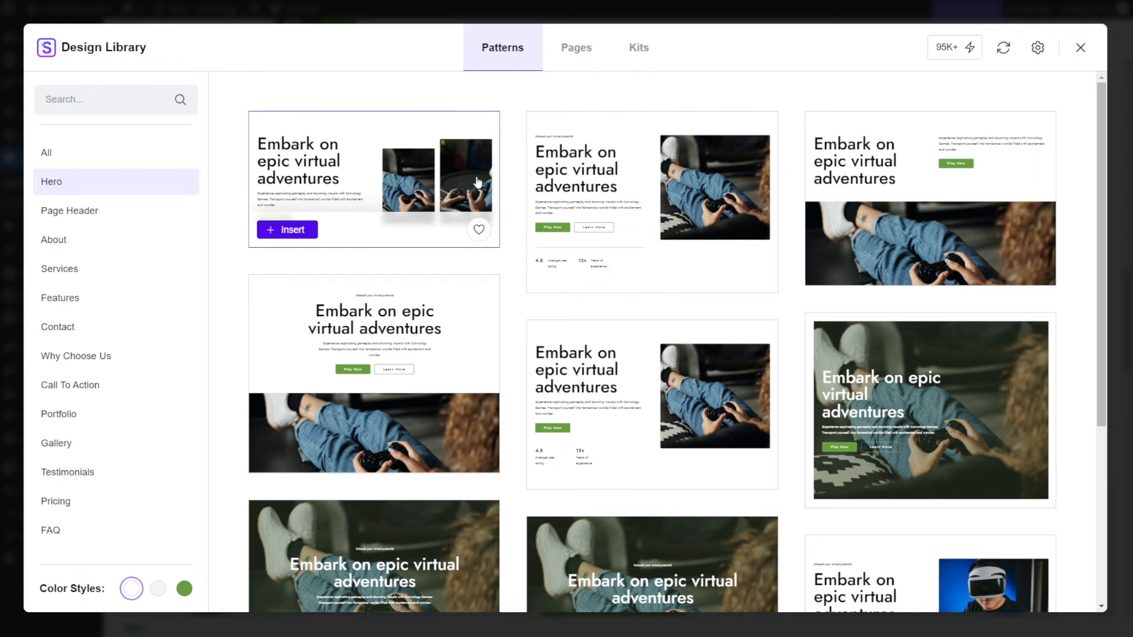
Browse the personalized patterns and insert the portfolio pattern with four game cards below the mountain hero section.
scroll(751, 331, down, 5)
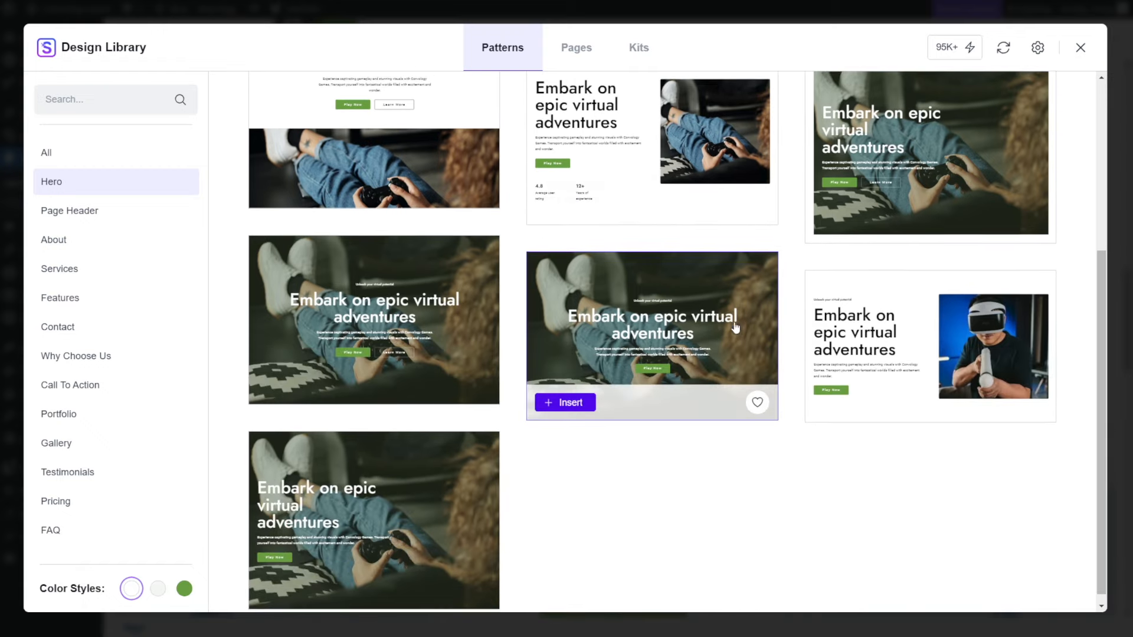
scroll(647, 337, up, 5)
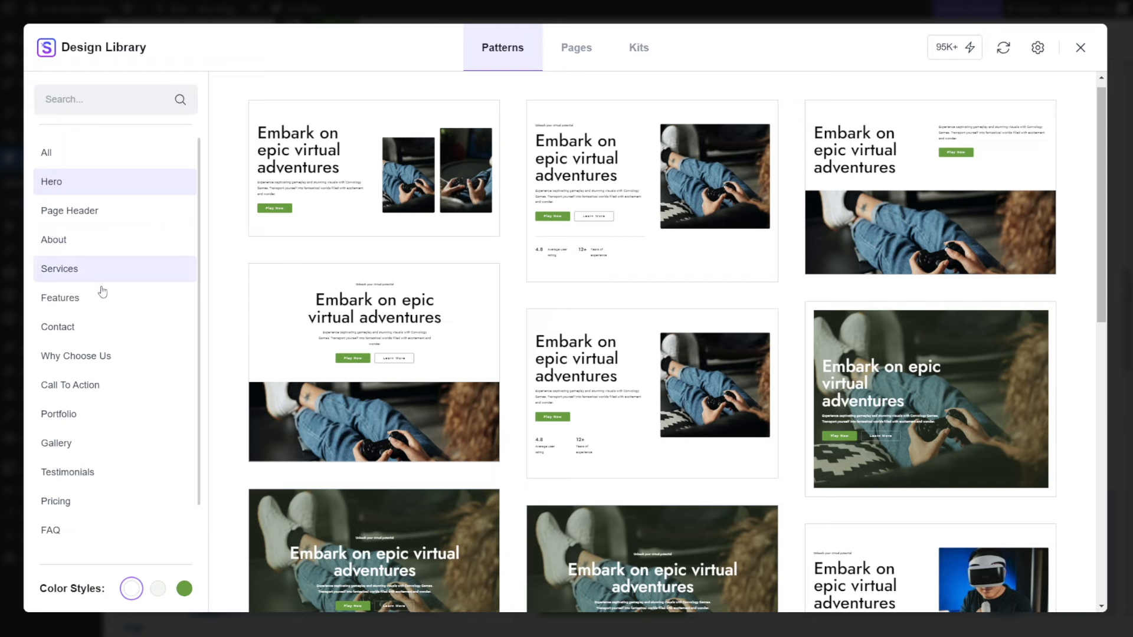
click(60, 269)
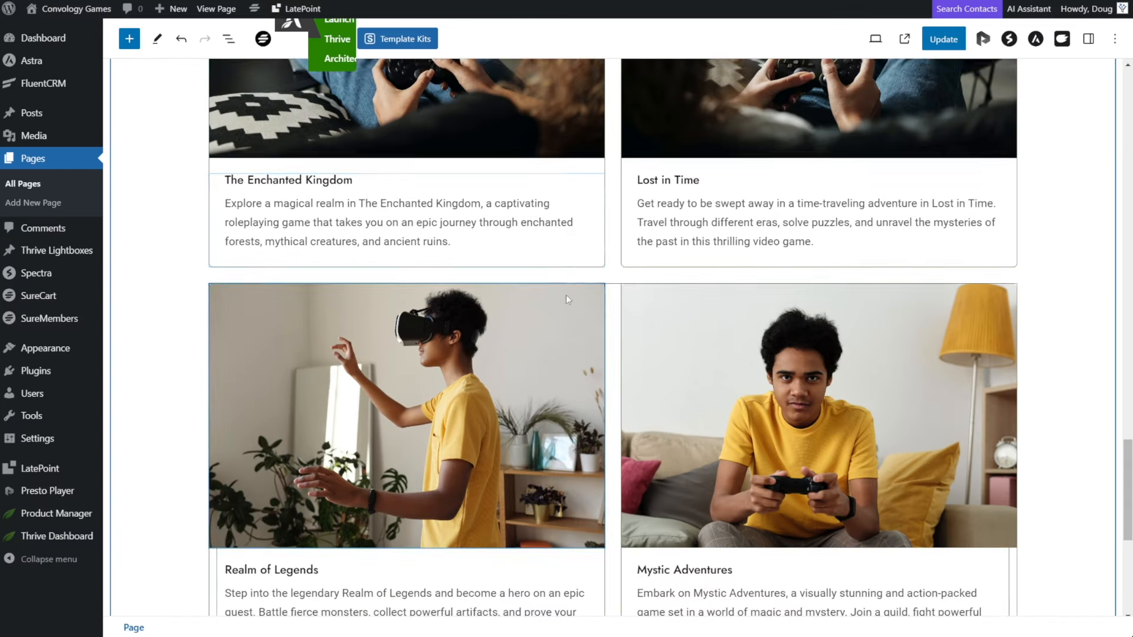
Examine the images, titles and AI-written descriptions of the four game cards in the inserted section.
scroll(565, 295, up, 3)
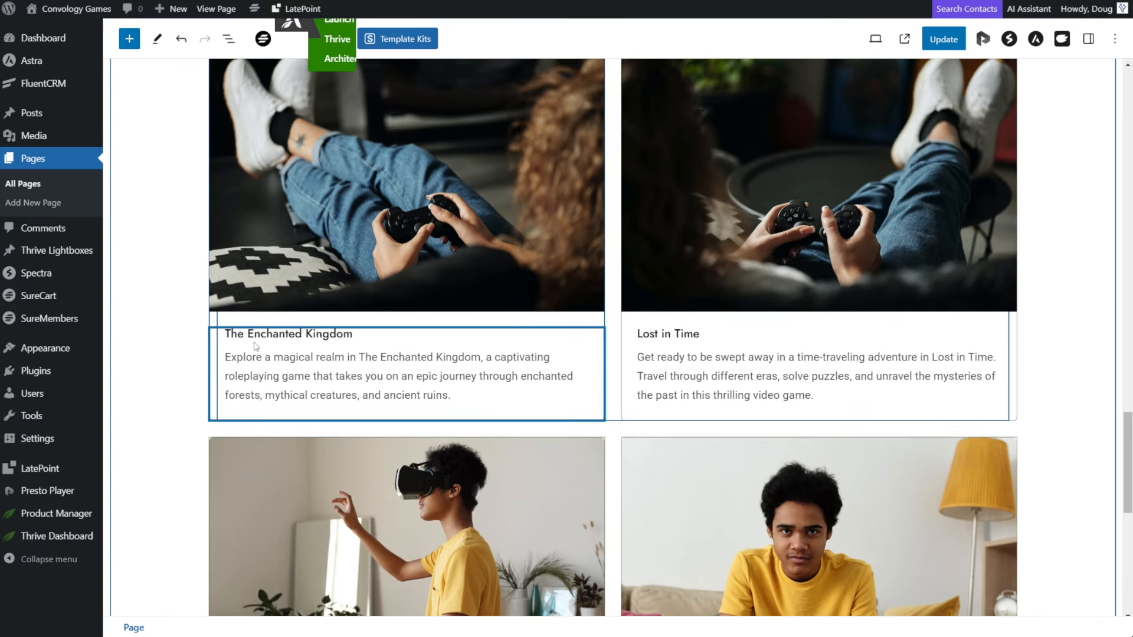
scroll(283, 319, down, 3)
scroll(331, 271, up, 2)
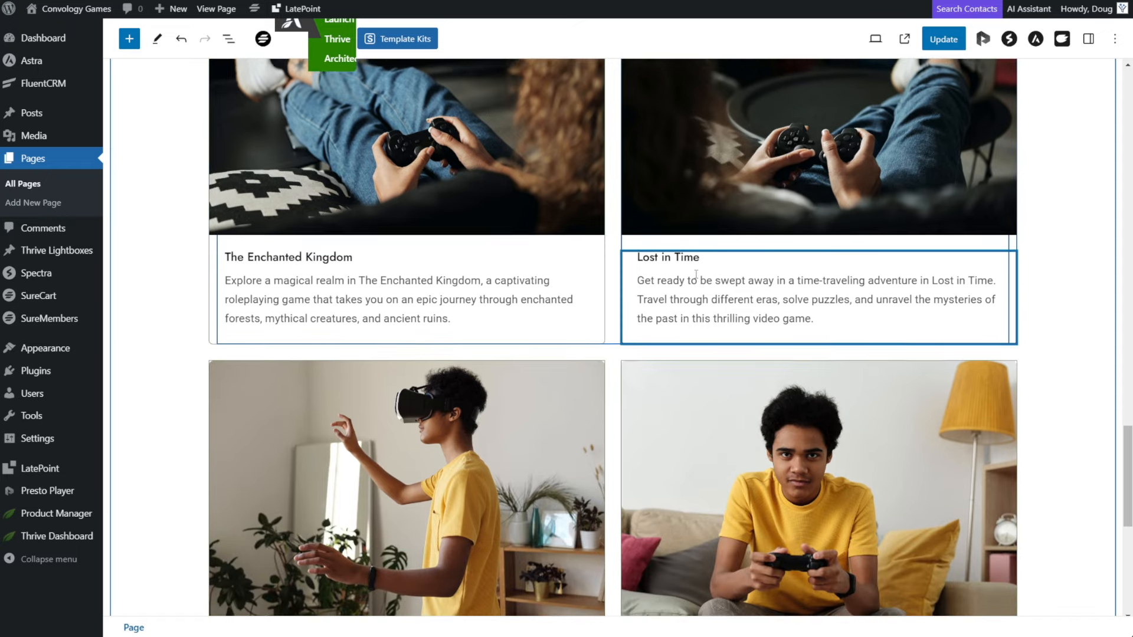
scroll(315, 412, down, 4)
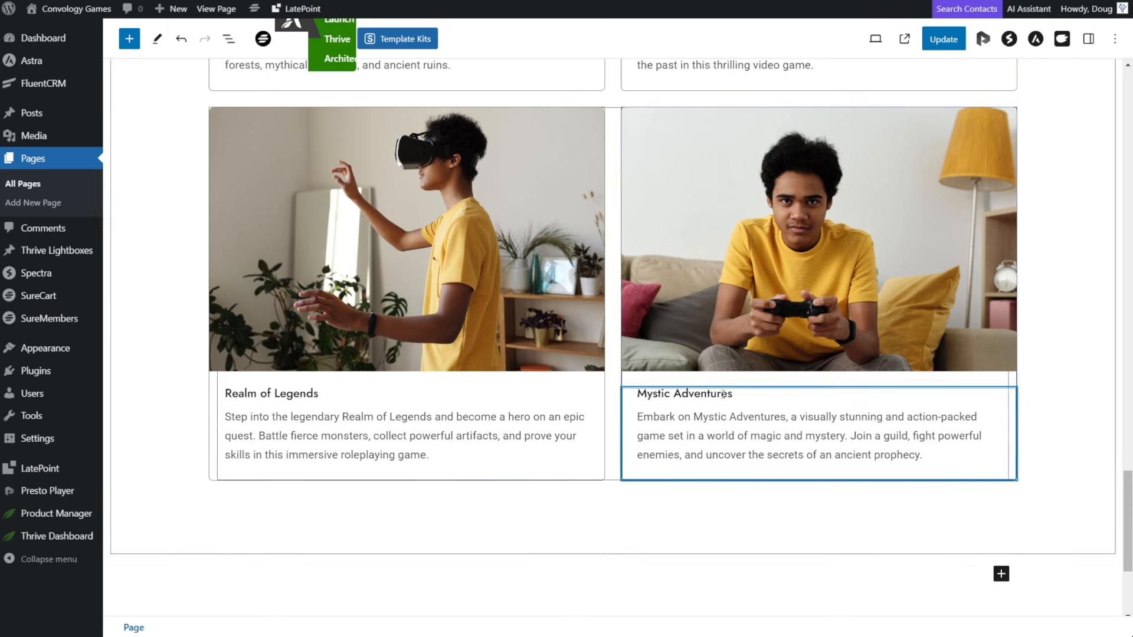
scroll(597, 387, up, 2)
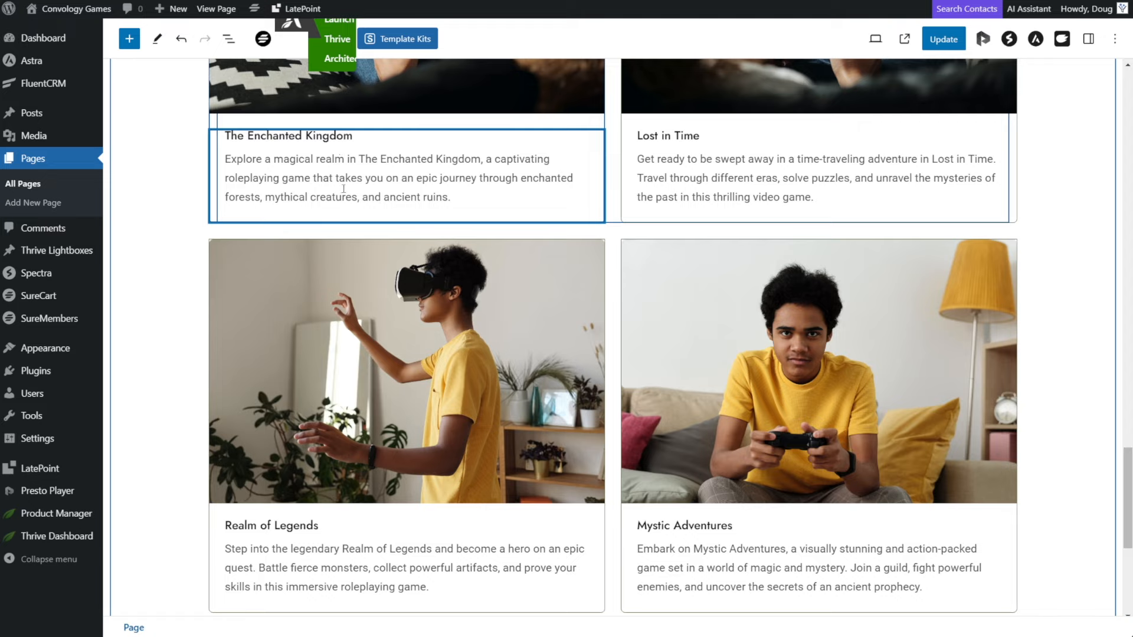
drag(414, 179, 449, 177)
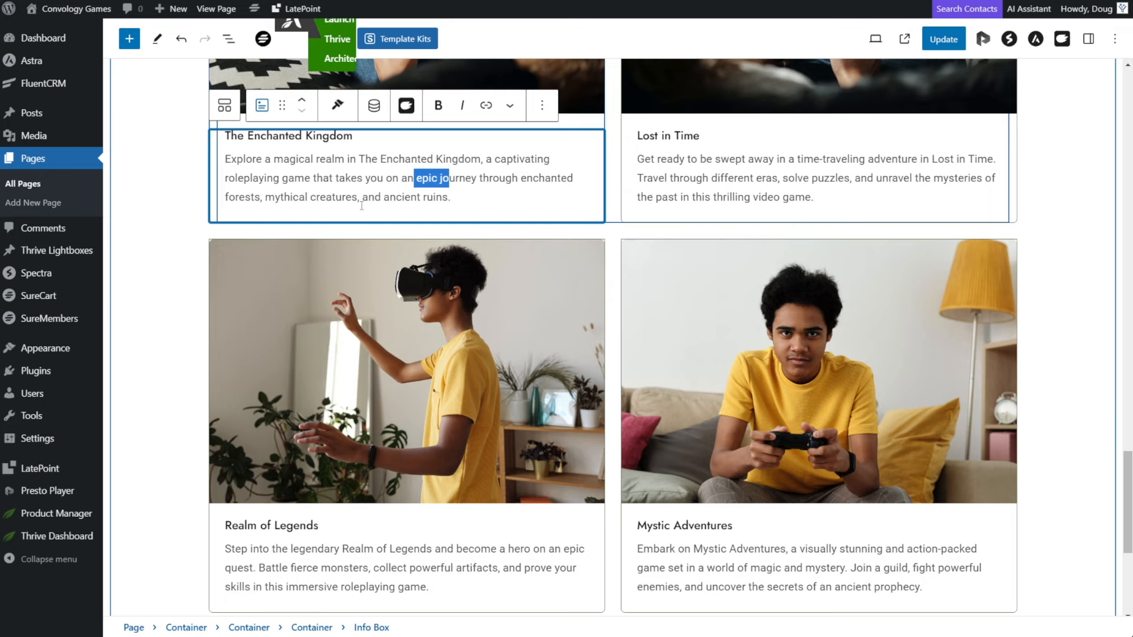
drag(444, 197, 231, 160)
scroll(231, 160, up, 5)
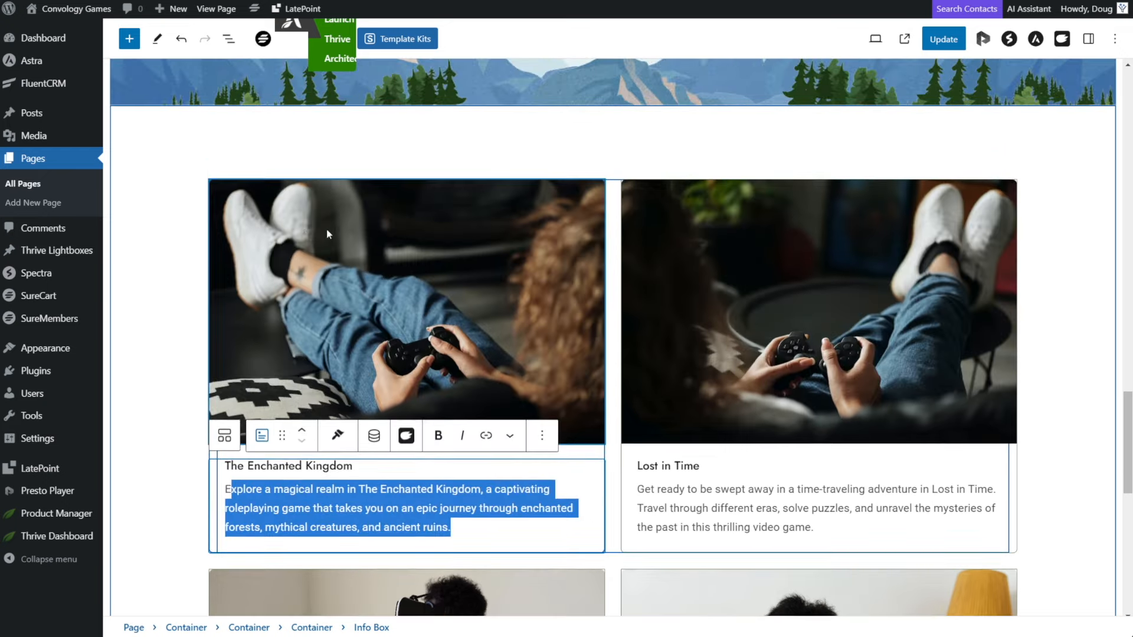
click(175, 268)
scroll(570, 339, up, 2)
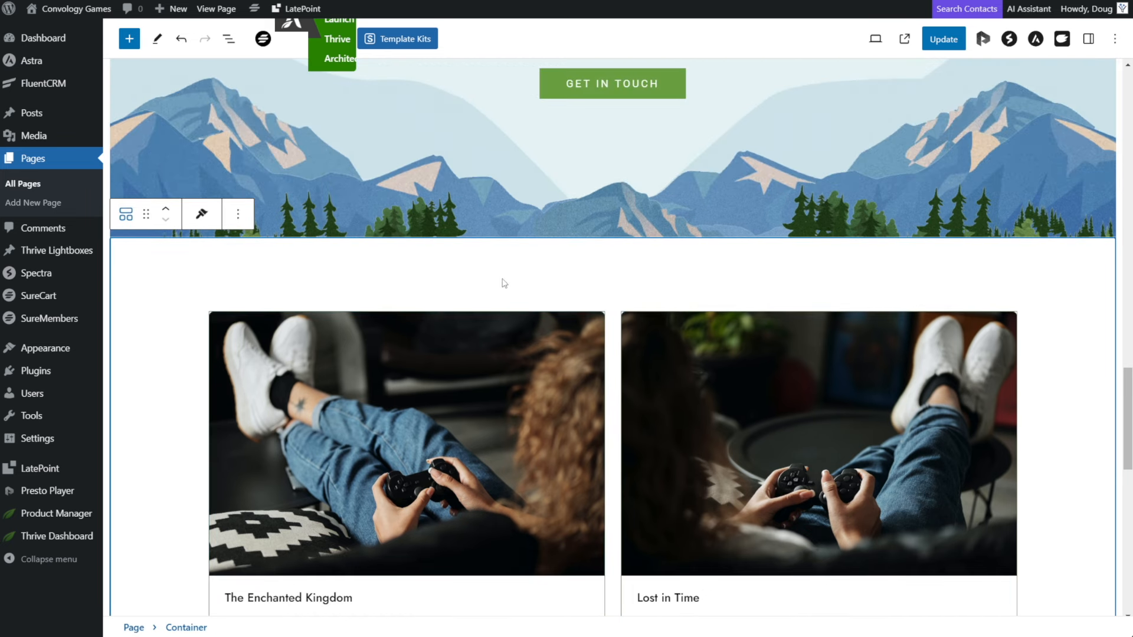
Reopen the Design Library and compare the Hero patterns in the green, light gray and white color styles.
click(415, 44)
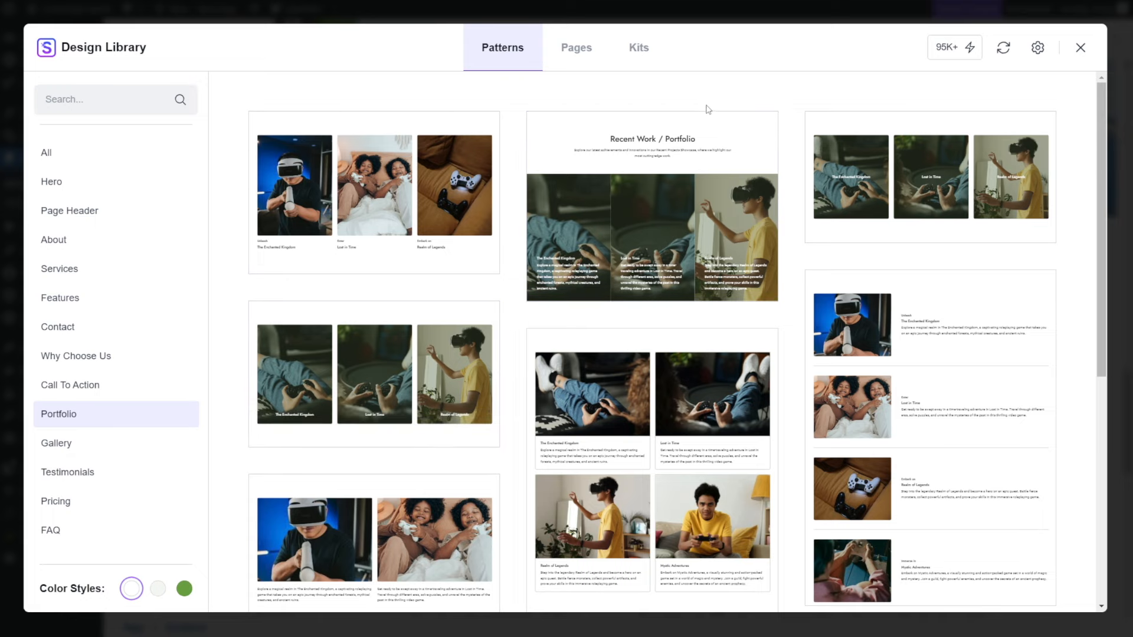
click(177, 181)
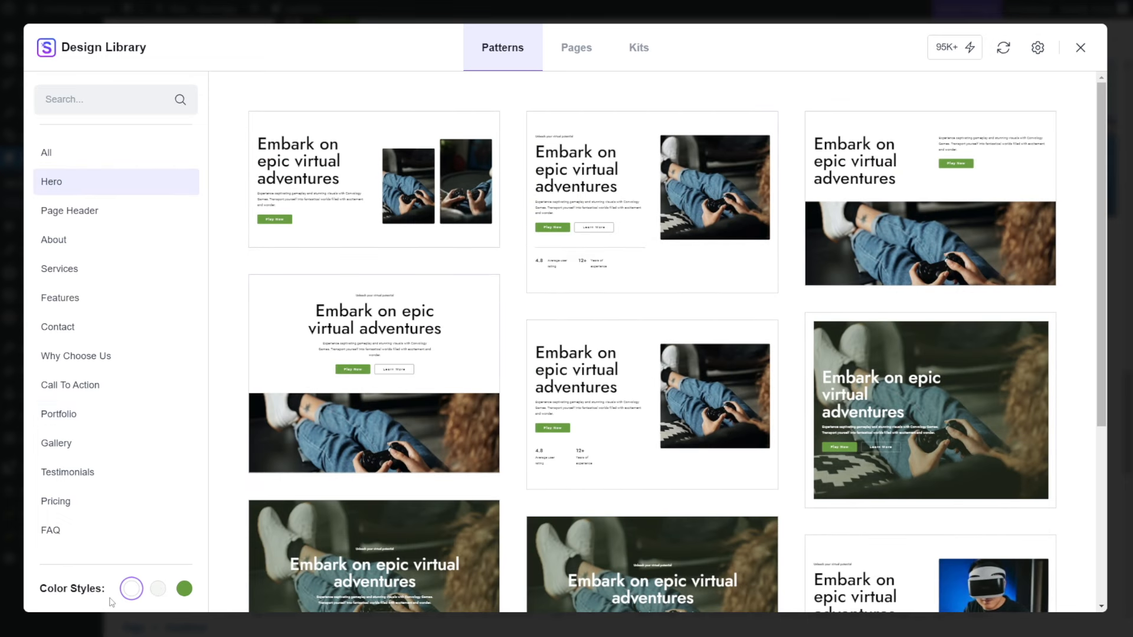
click(183, 589)
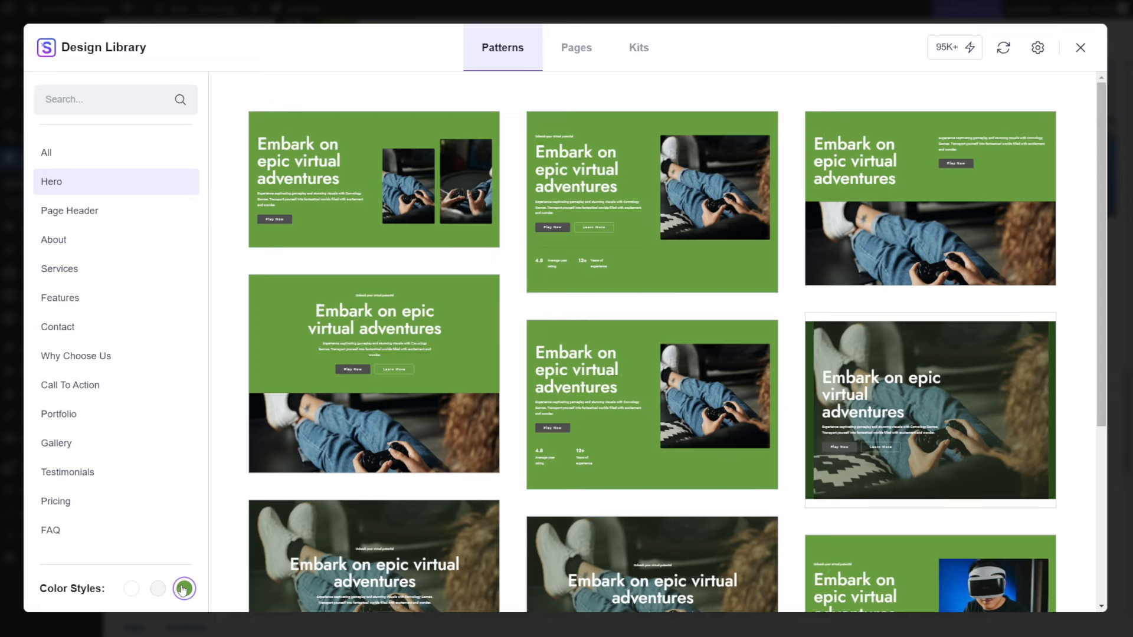
click(158, 590)
click(131, 591)
click(160, 593)
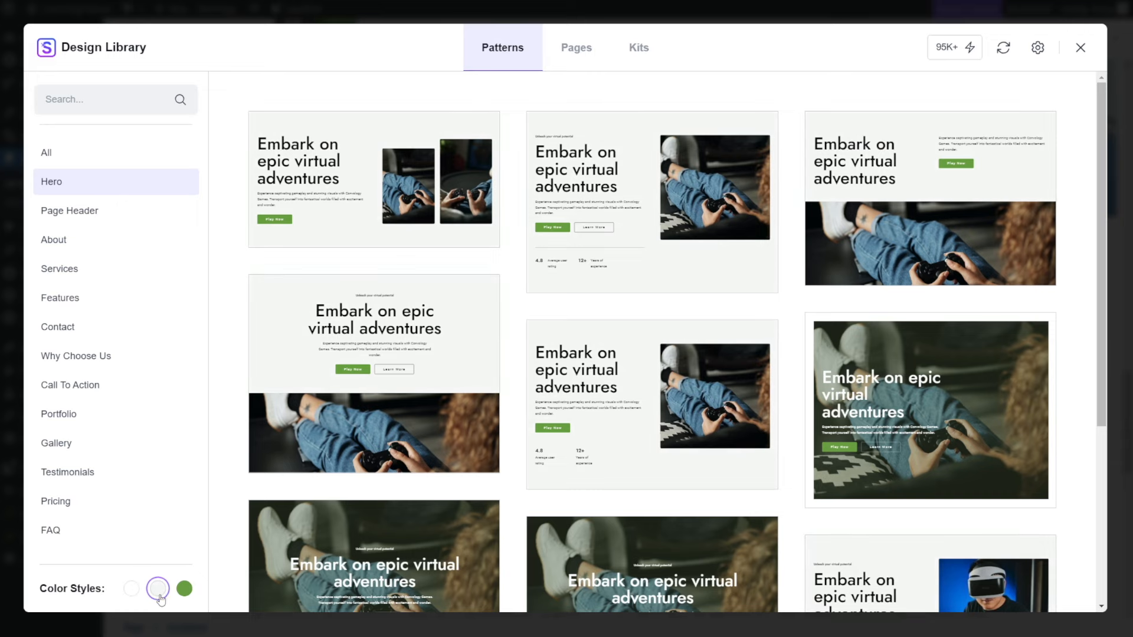
click(185, 590)
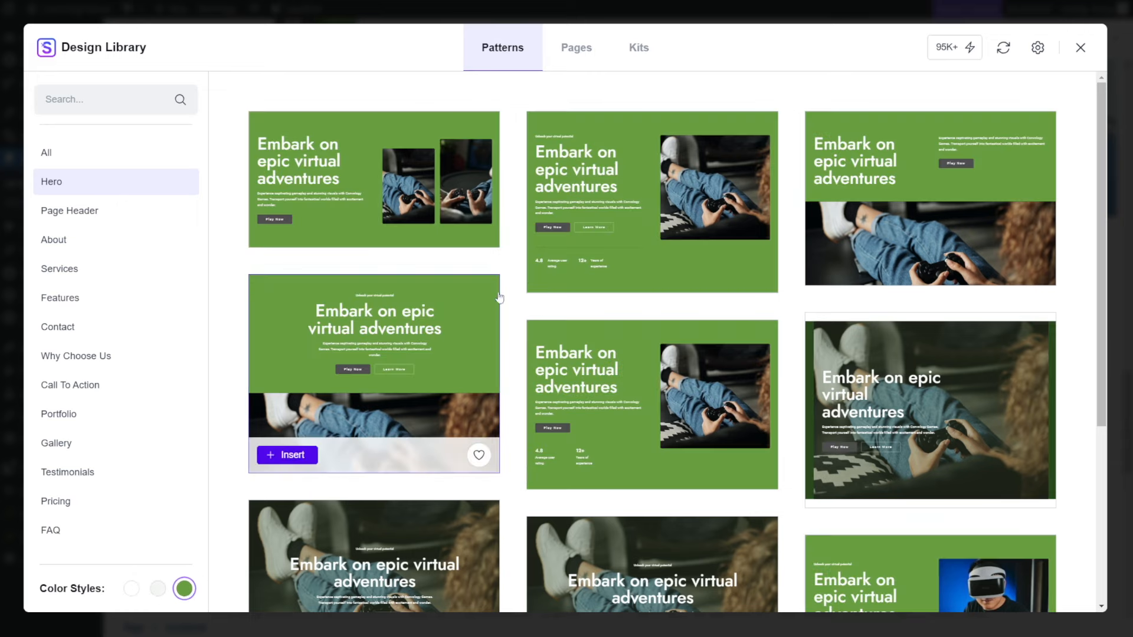
click(132, 589)
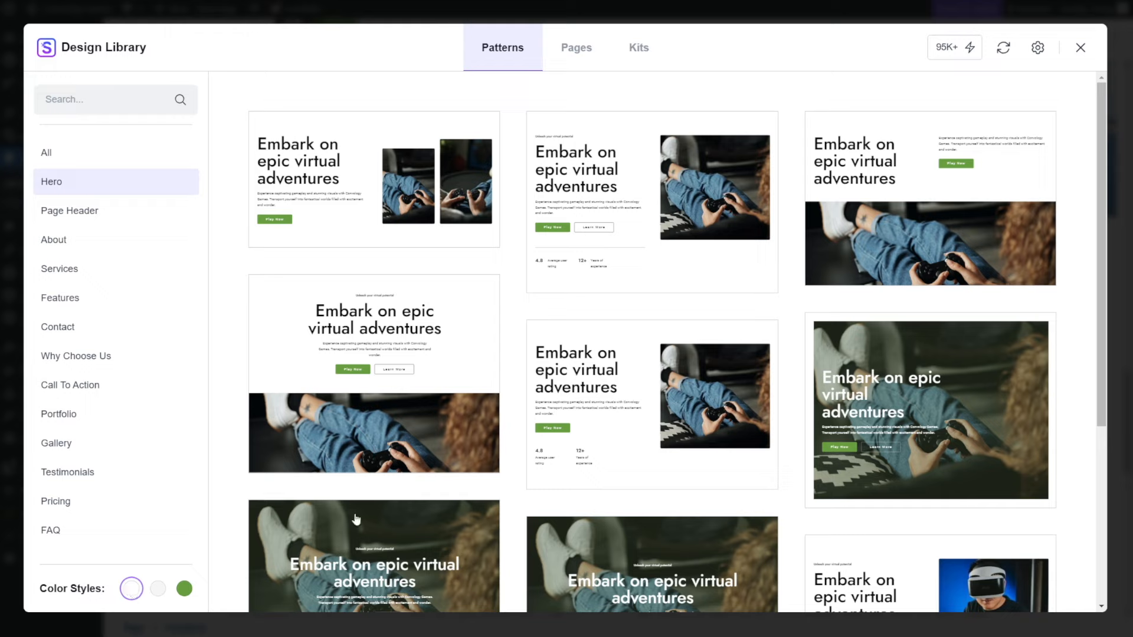
mouse_move(553, 418)
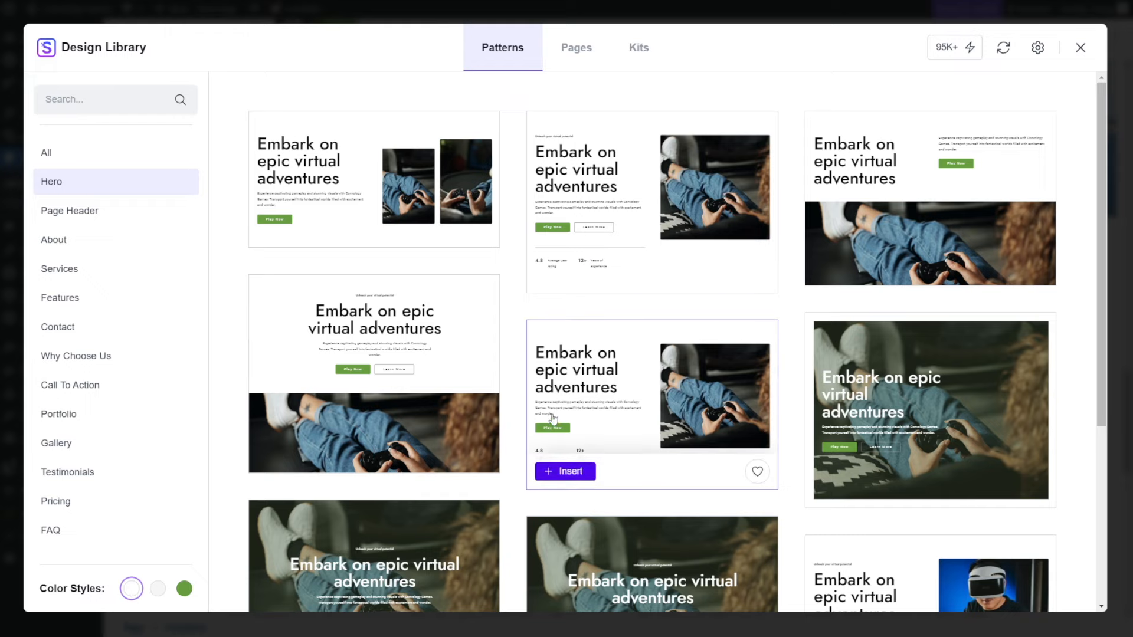
Inspect the library's Update images, Update AI, Disable AI and Adaptive Mode settings without saving any changes.
click(1037, 47)
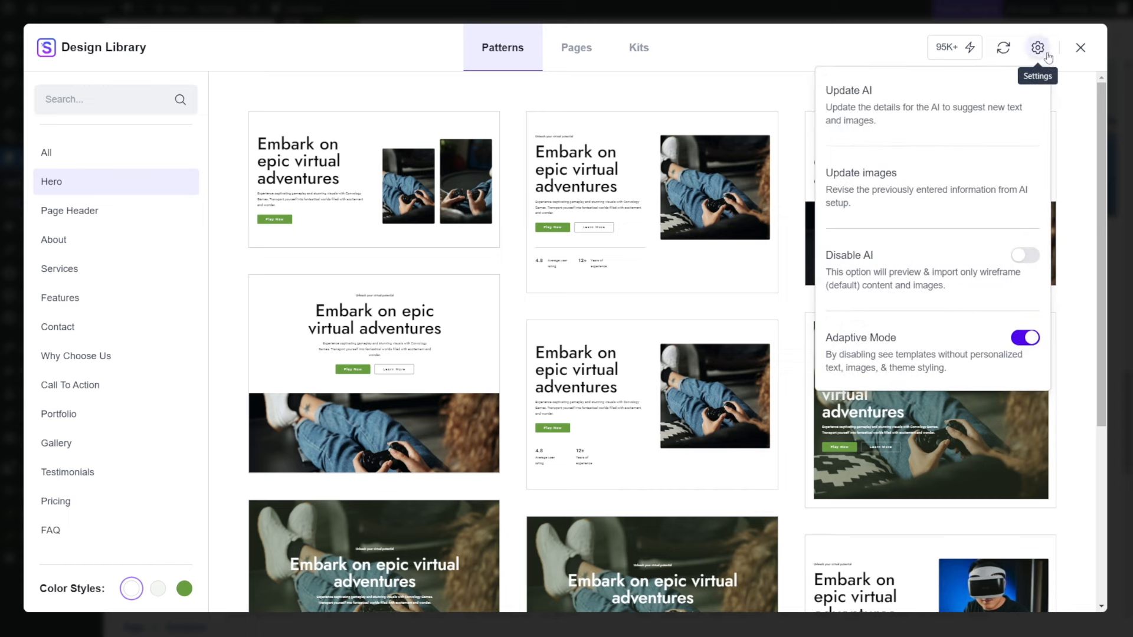
click(929, 197)
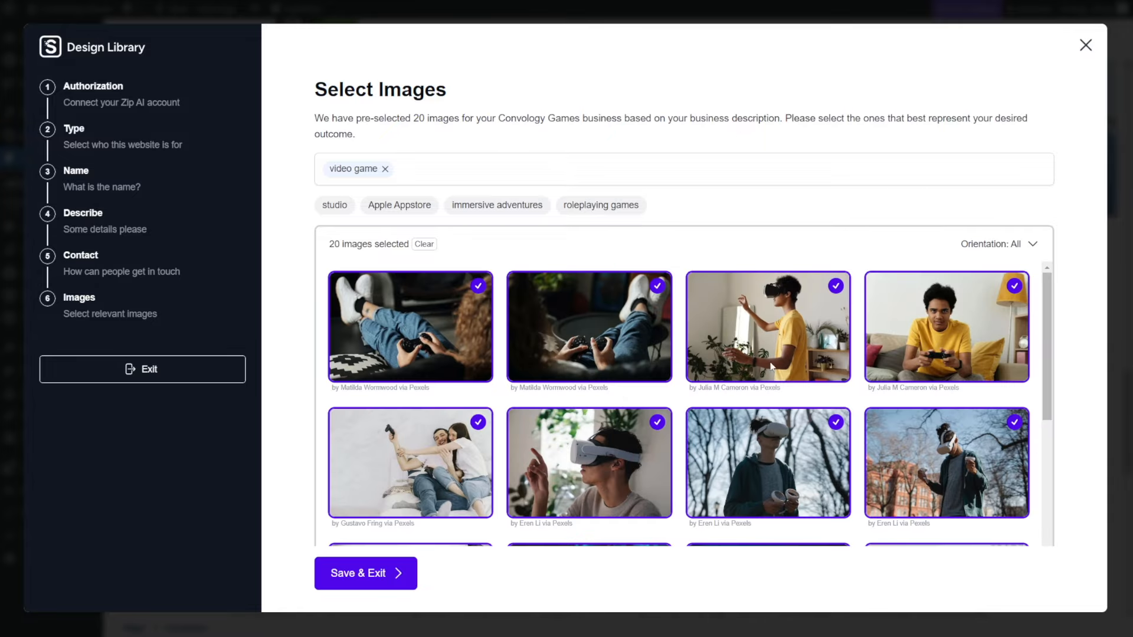
click(1083, 48)
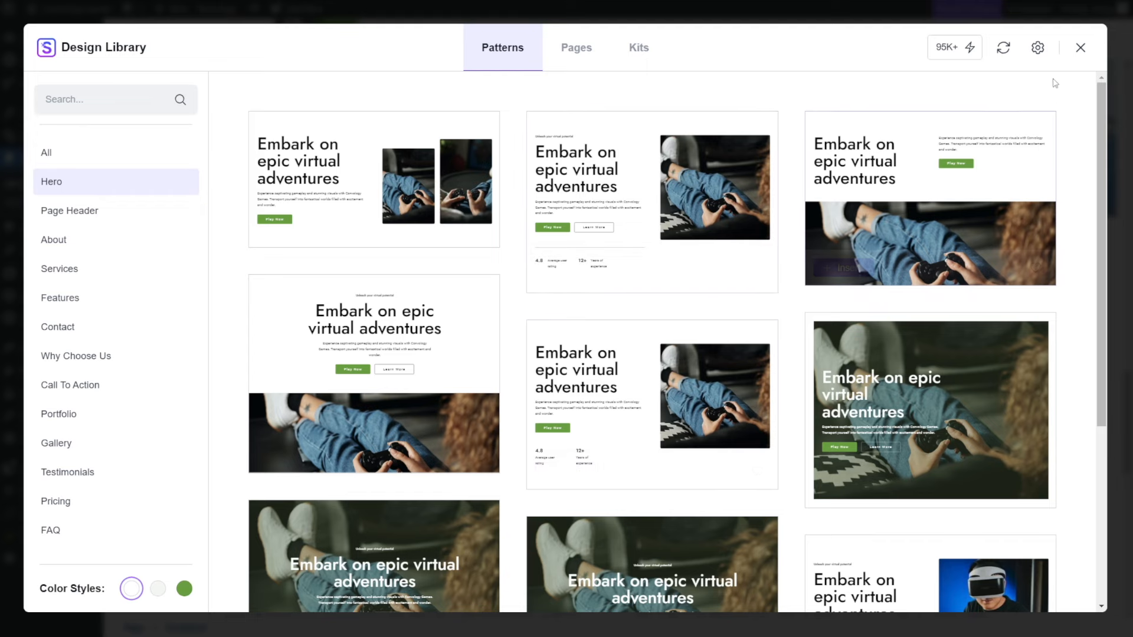
click(1038, 48)
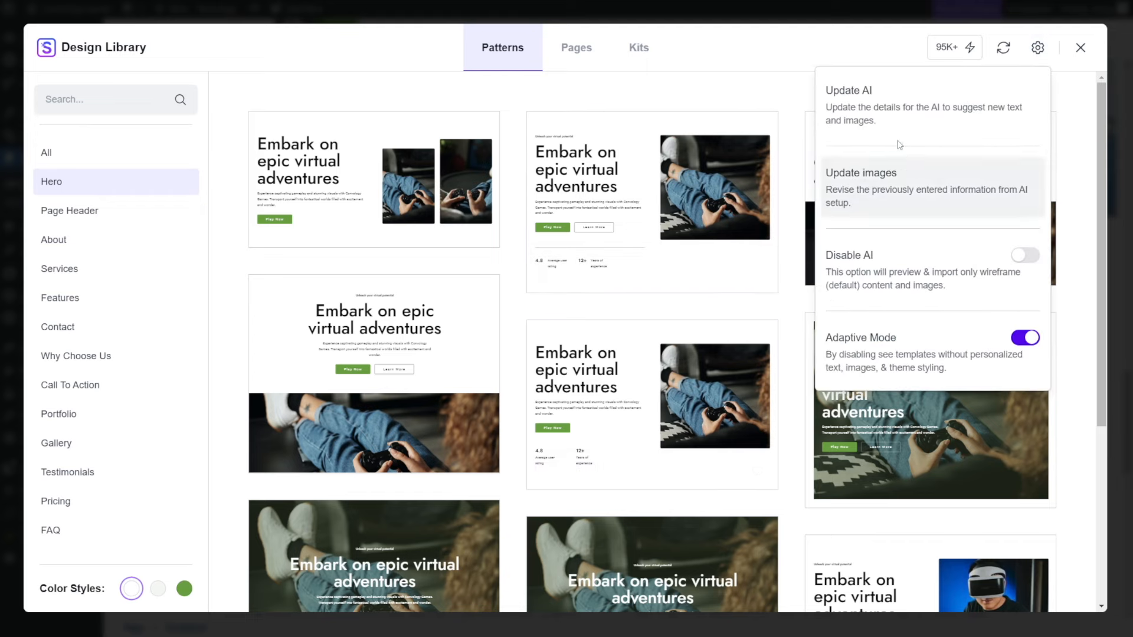
click(868, 107)
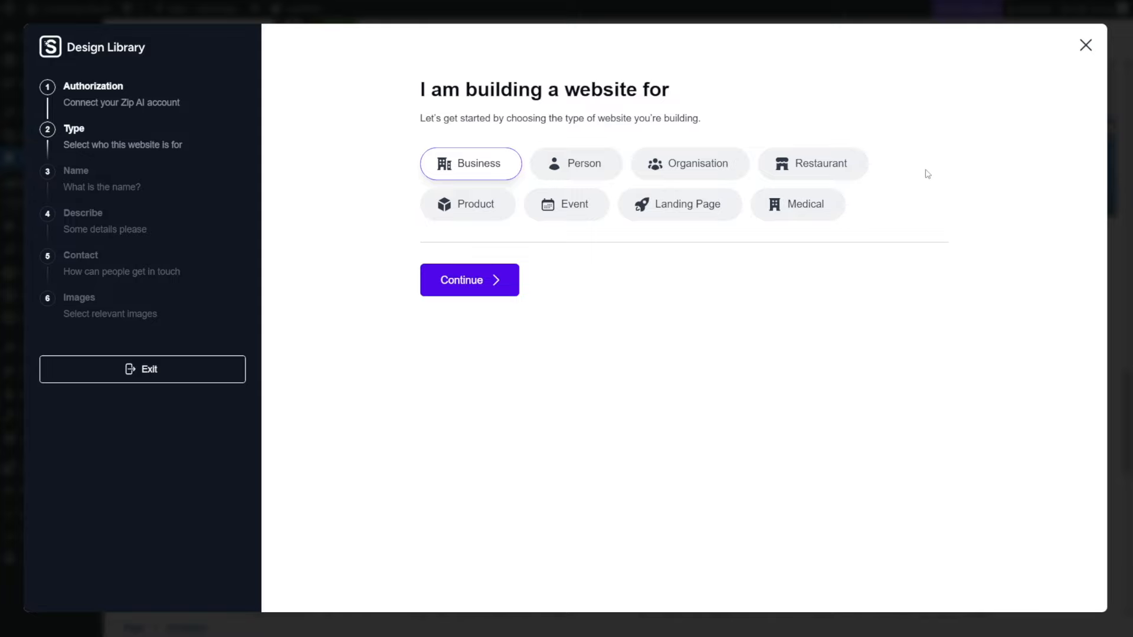
click(1086, 45)
click(1038, 50)
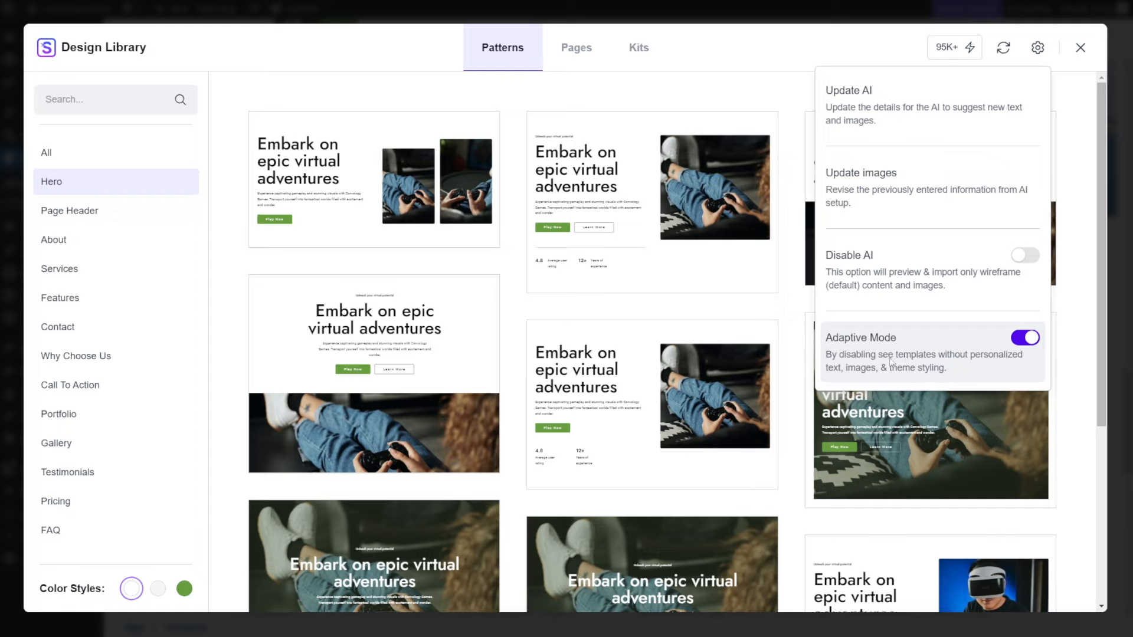
mouse_move(592, 239)
click(758, 59)
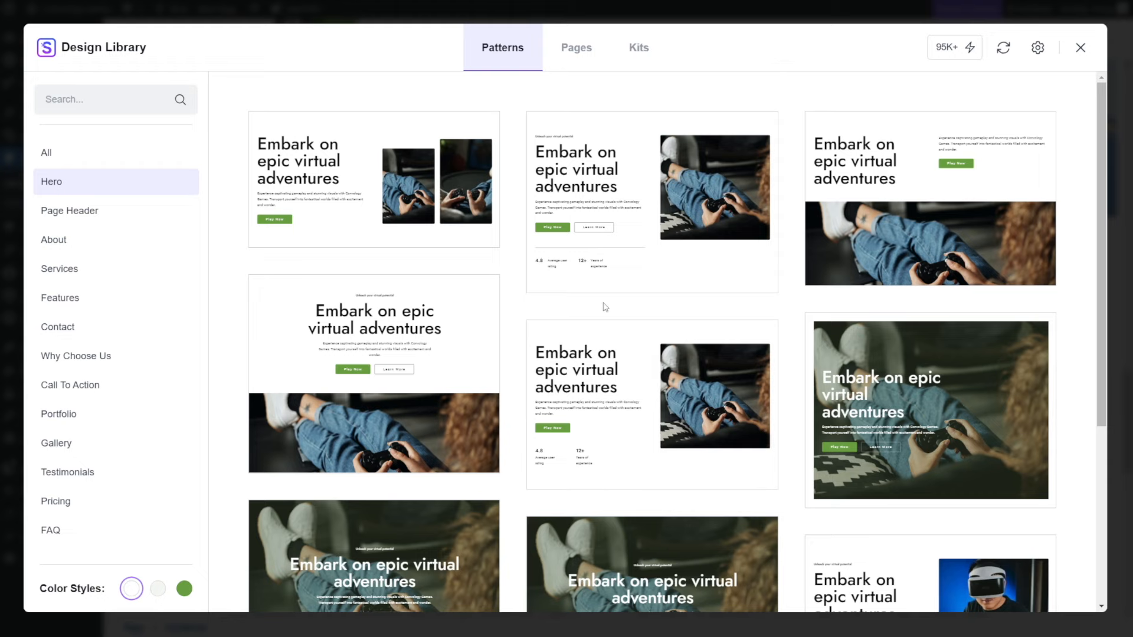
Look through the personalized Hero patterns and display the About patterns.
scroll(605, 307, down, 8)
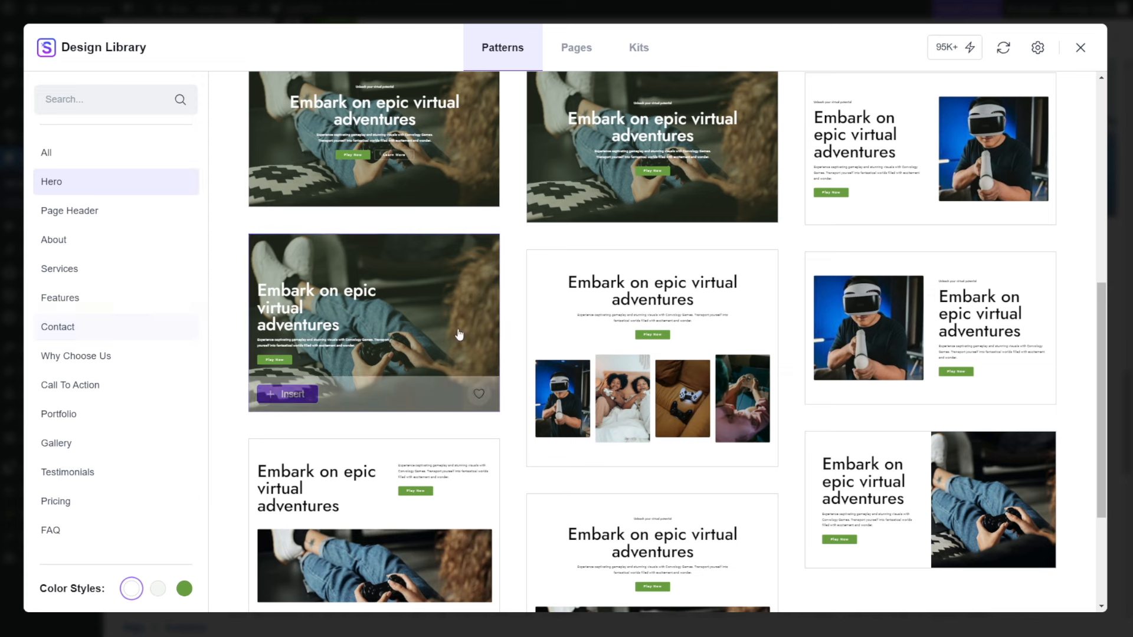
scroll(396, 331, up, 8)
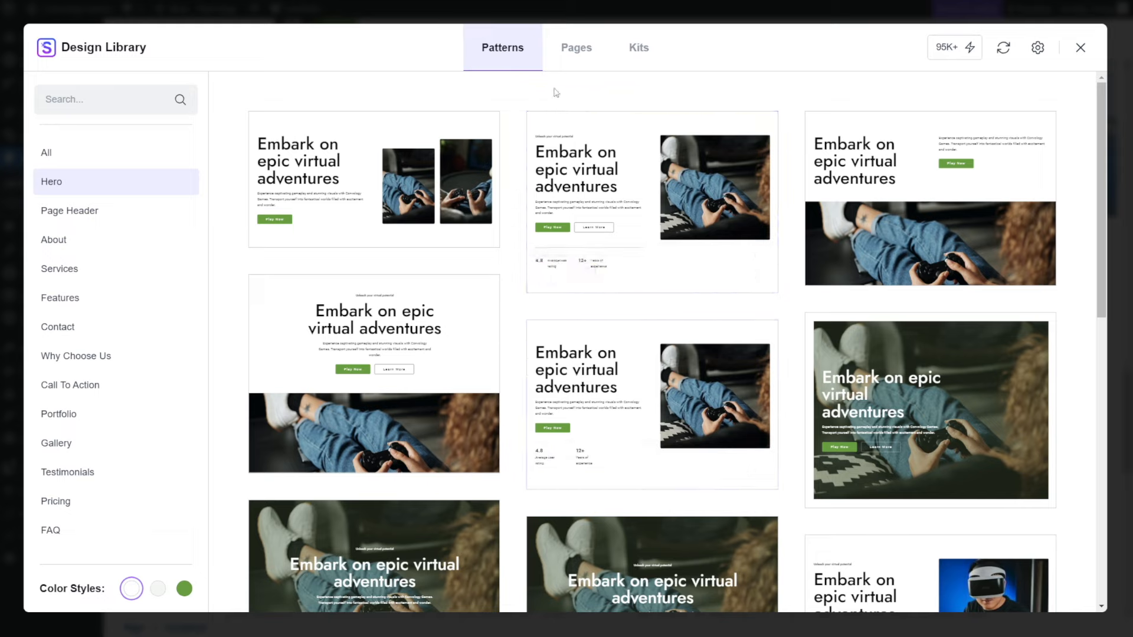
click(64, 251)
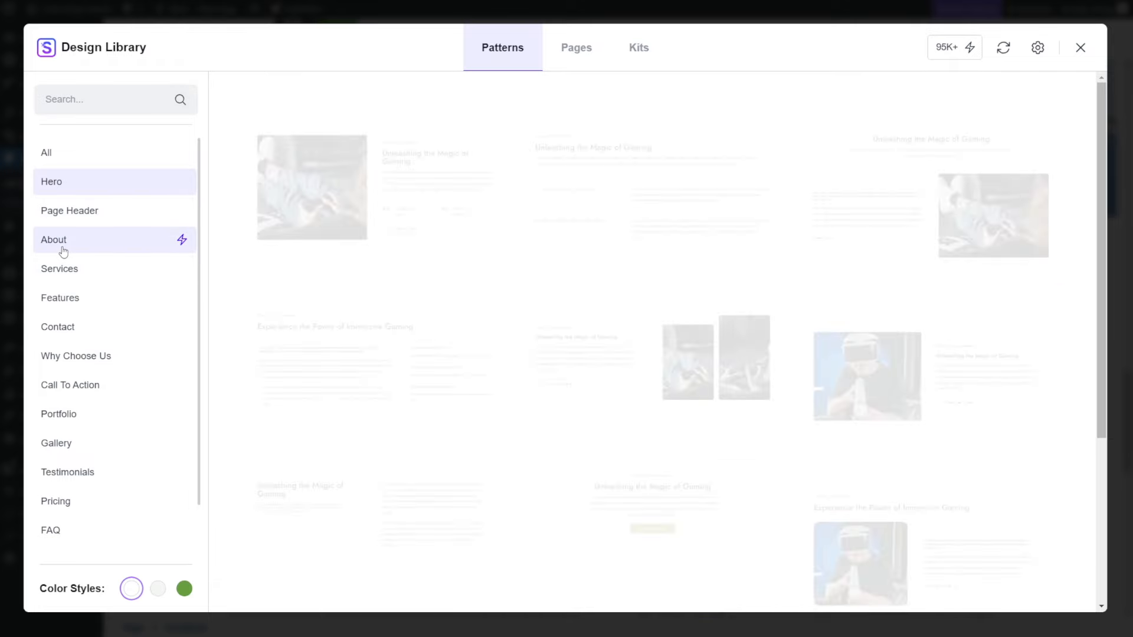
Look through the personalized Services, Portfolio and Gallery patterns and return to the full pattern list.
click(66, 276)
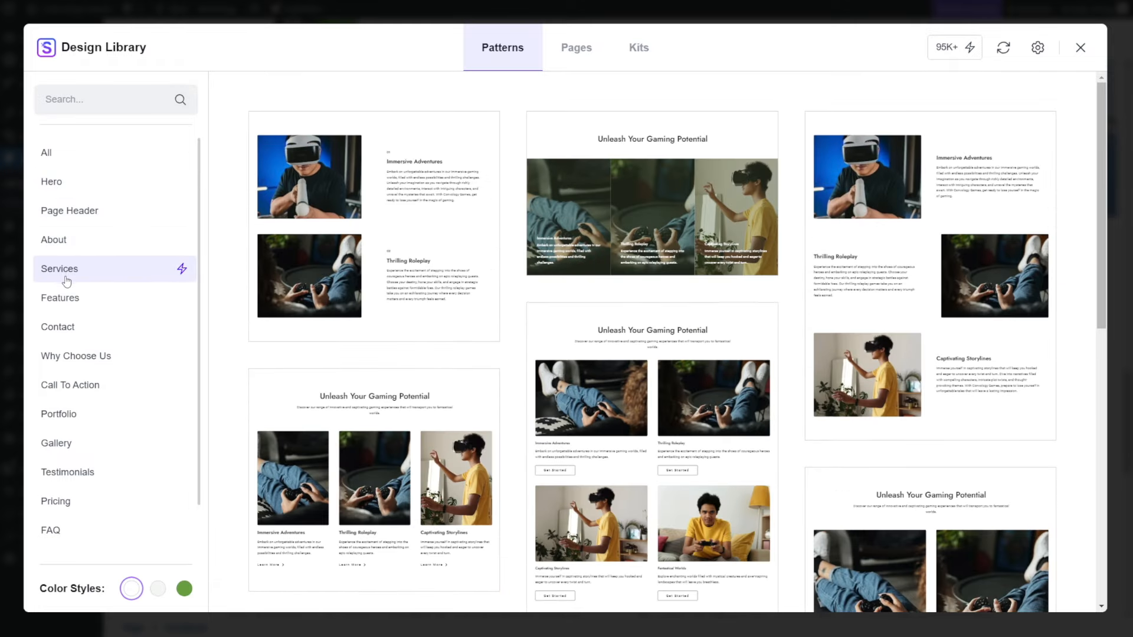
click(65, 418)
click(64, 443)
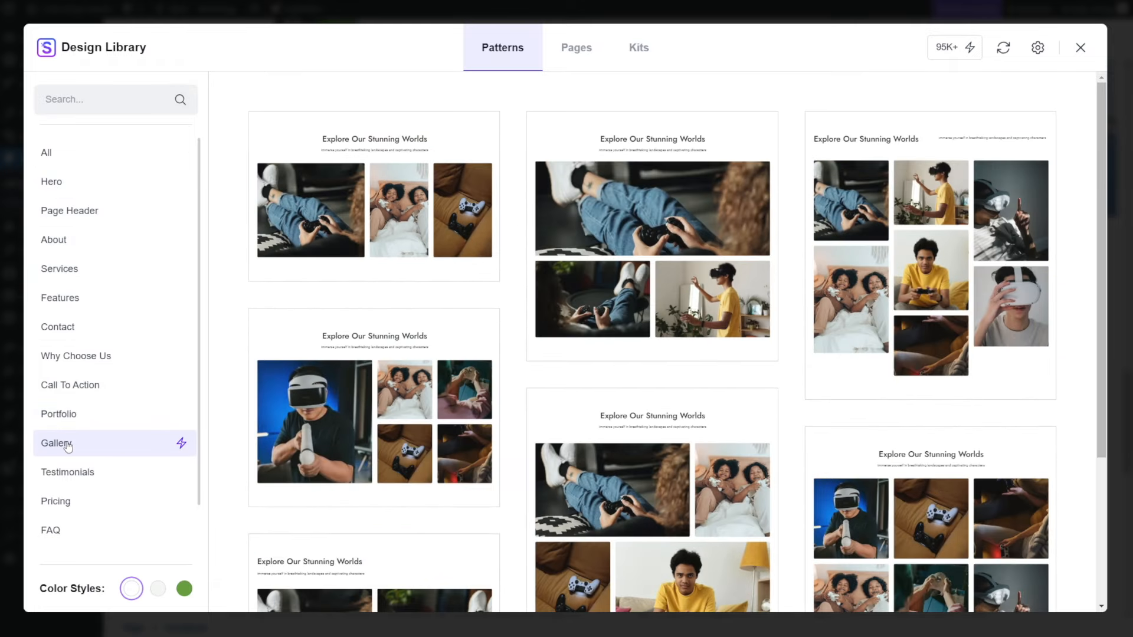
click(50, 154)
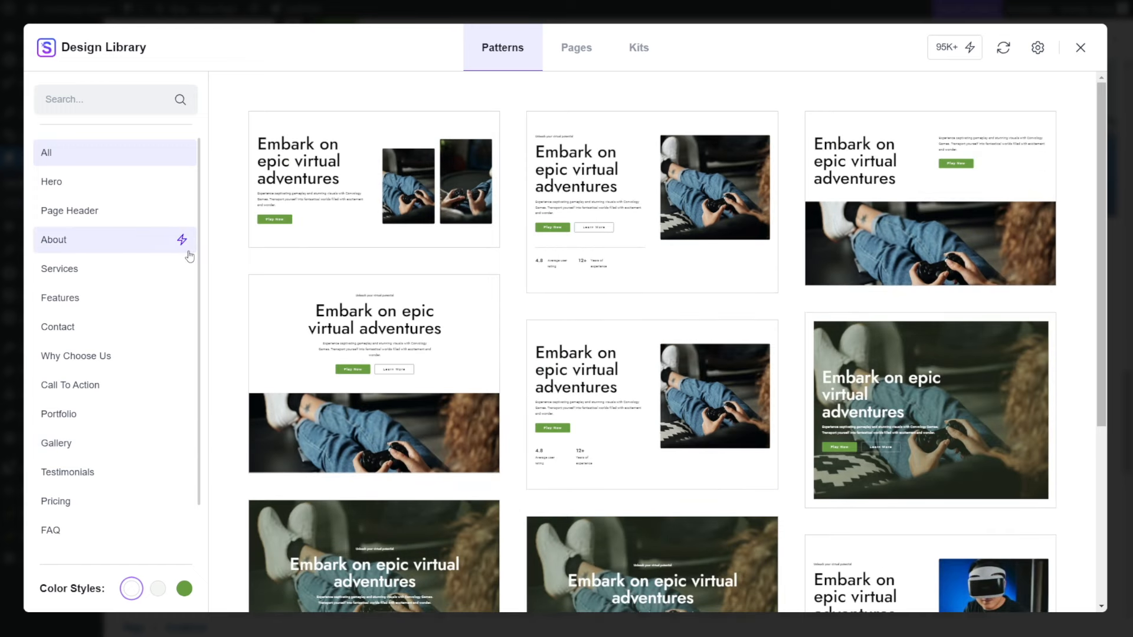
Generate the AI content for all the library's page layouts and dismiss the personalization progress notice.
click(576, 58)
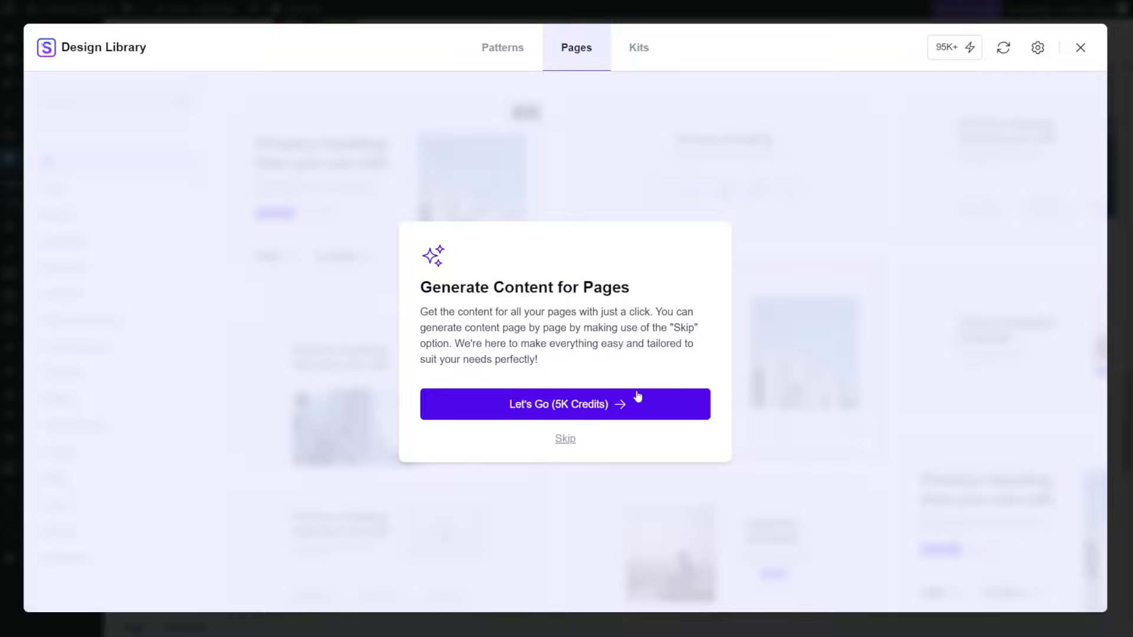
click(563, 405)
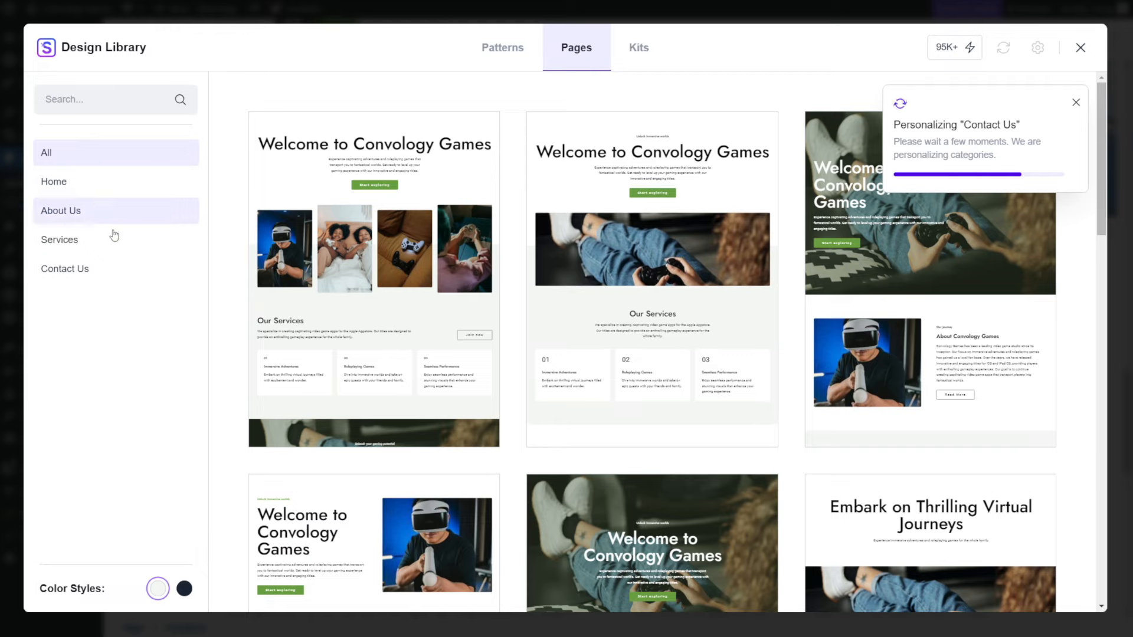
mouse_move(695, 178)
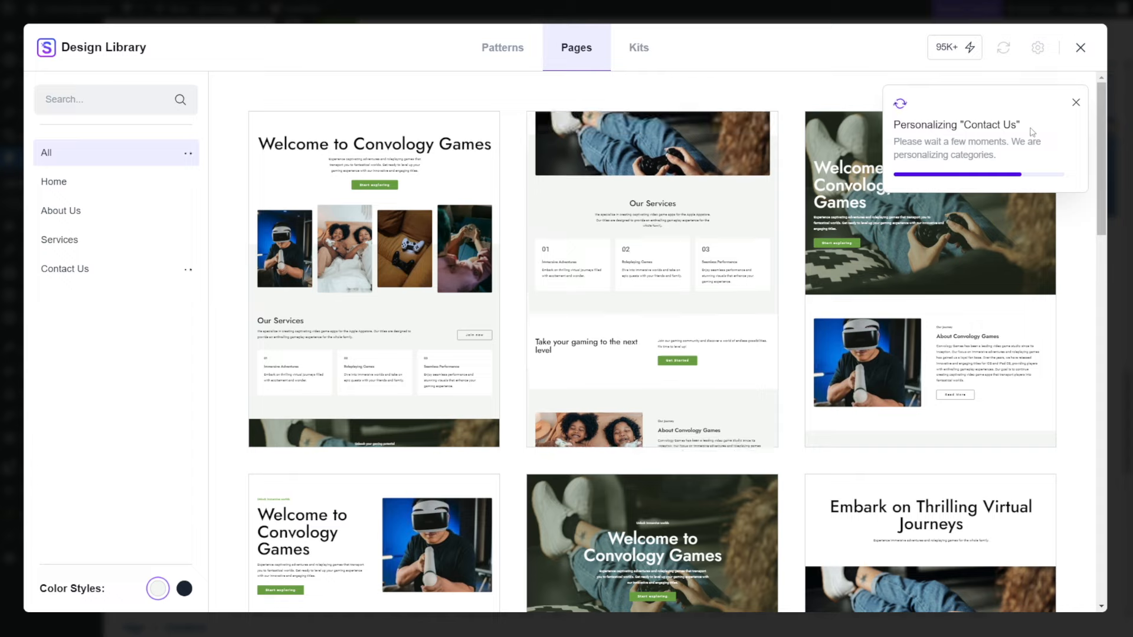
click(1077, 104)
Insert the home page layout whose centered "Welcome to Convology Games" heading overlays the gaming photo.
scroll(799, 348, down, 5)
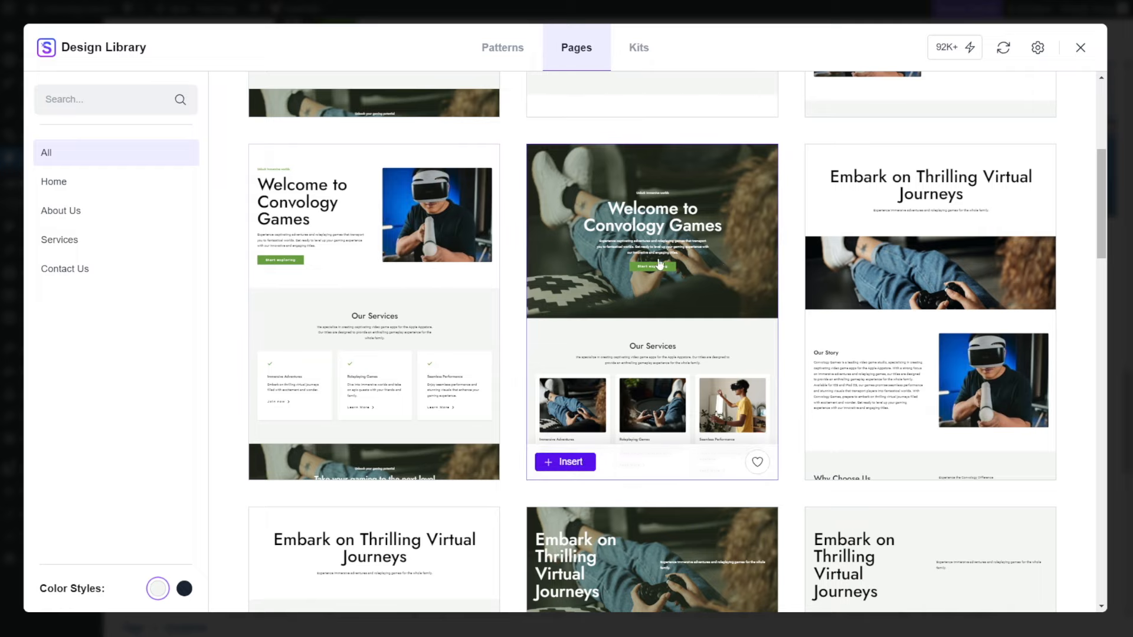
click(574, 463)
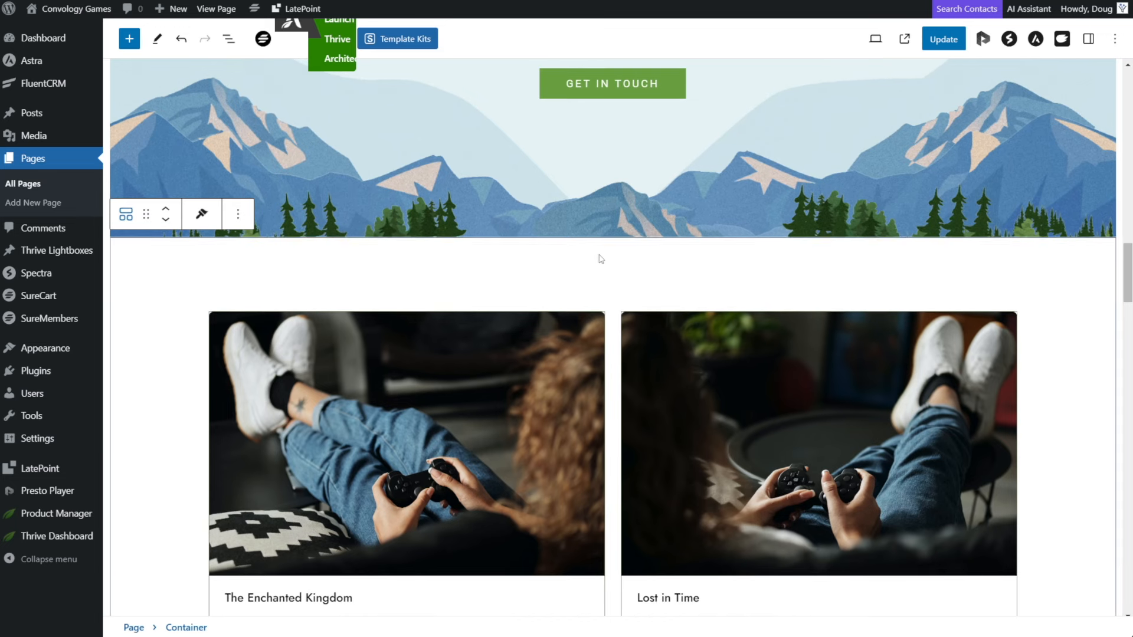
Examine the inserted home page layout below the game cards, from its hero and services sections to the closing call to action.
scroll(604, 266, down, 8)
scroll(609, 274, down, 14)
scroll(608, 273, up, 14)
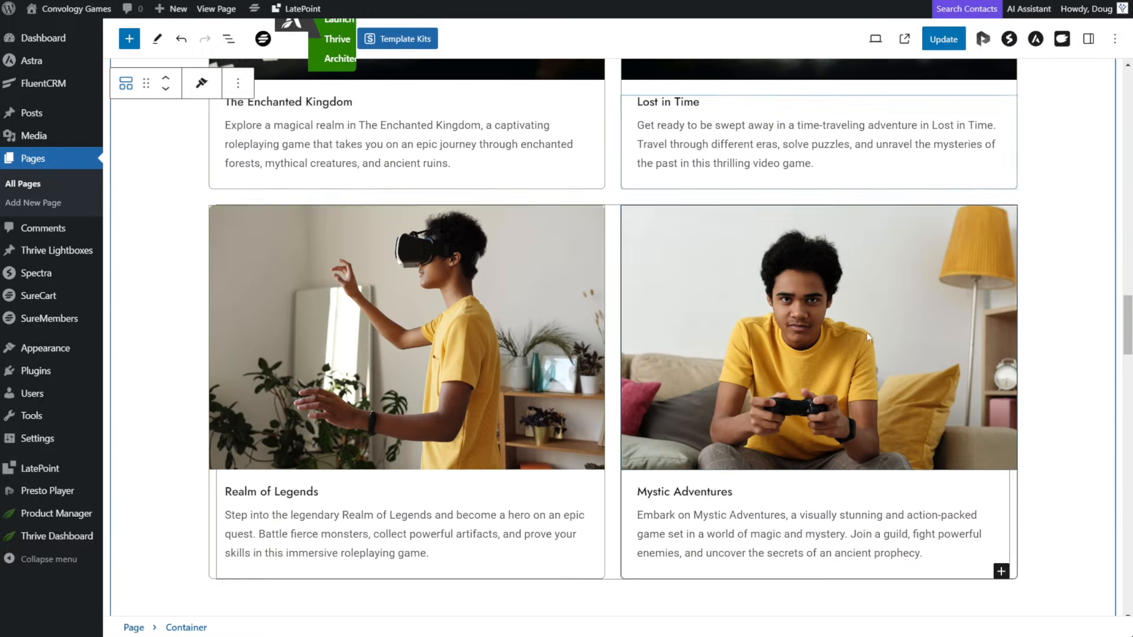
scroll(705, 413, down, 6)
scroll(590, 390, up, 8)
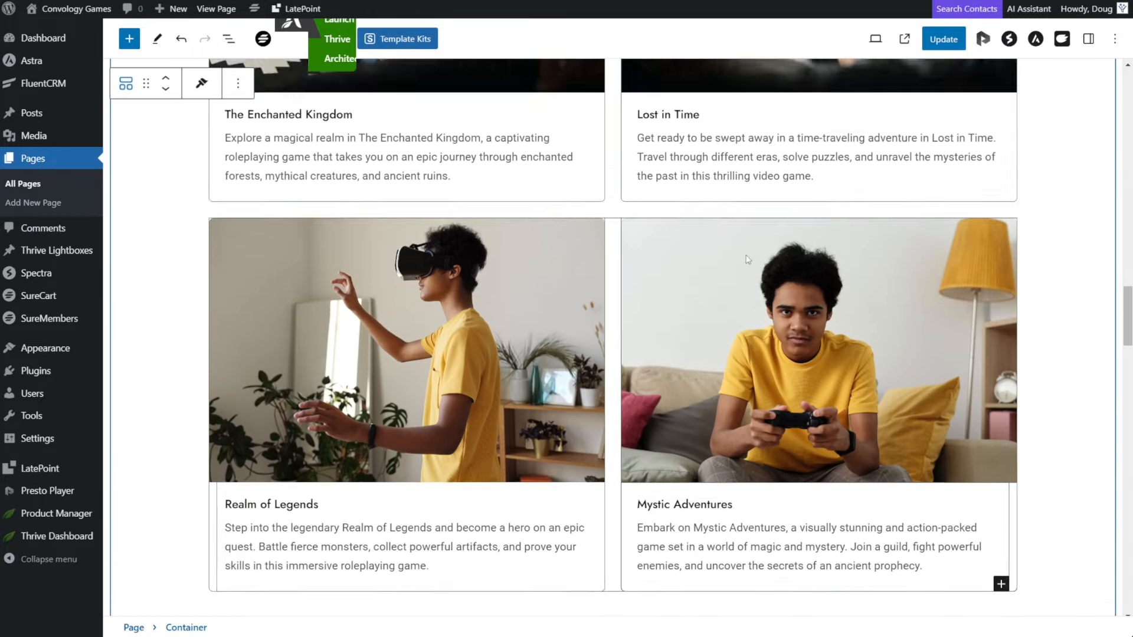
scroll(572, 385, up, 6)
scroll(575, 372, down, 10)
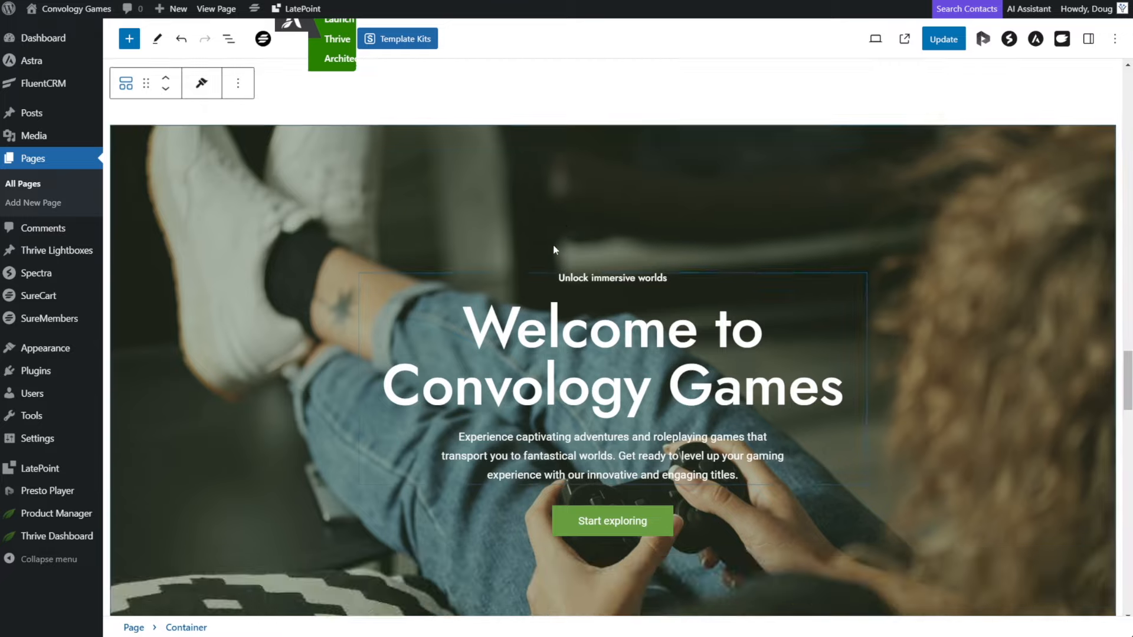
scroll(304, 169, down, 12)
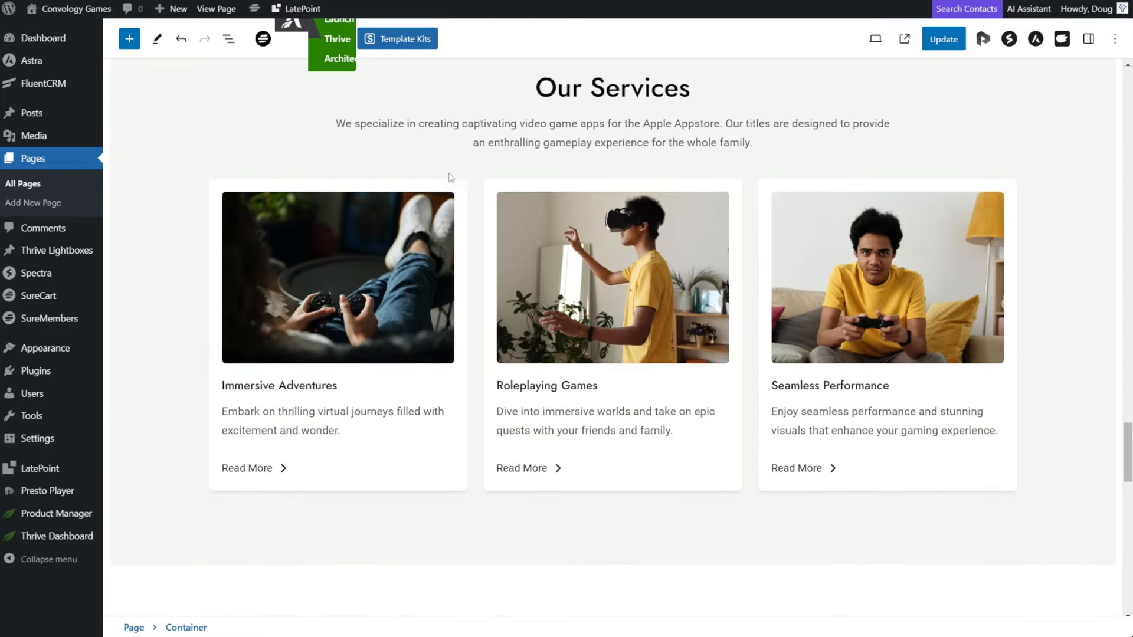
scroll(451, 178, down, 3)
scroll(451, 178, up, 12)
scroll(450, 178, down, 8)
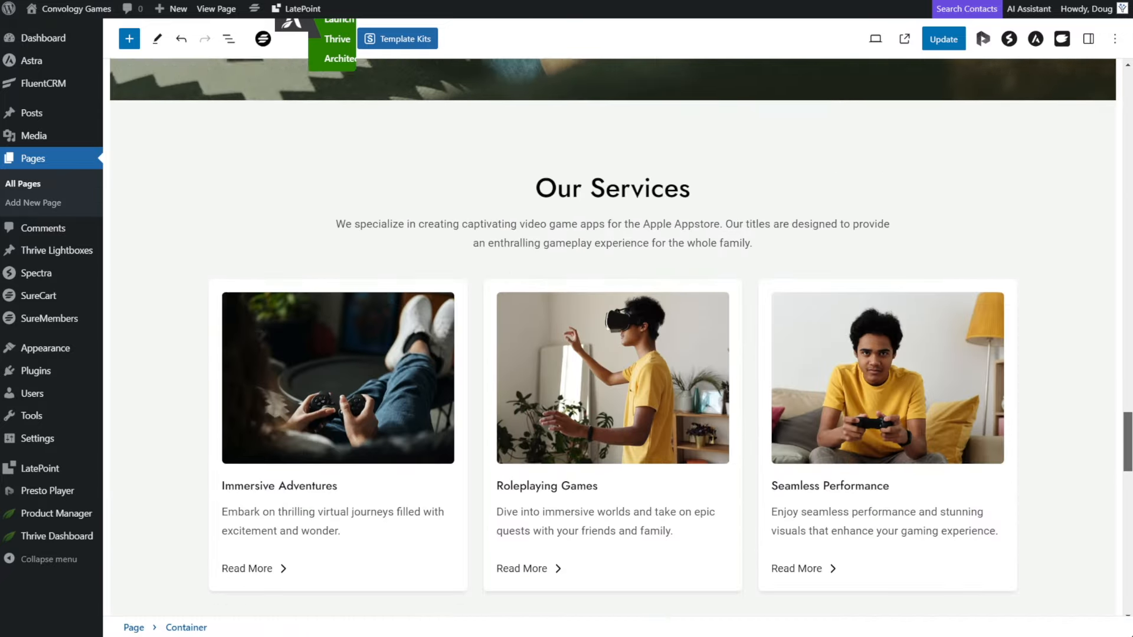
scroll(613, 342, down, 7)
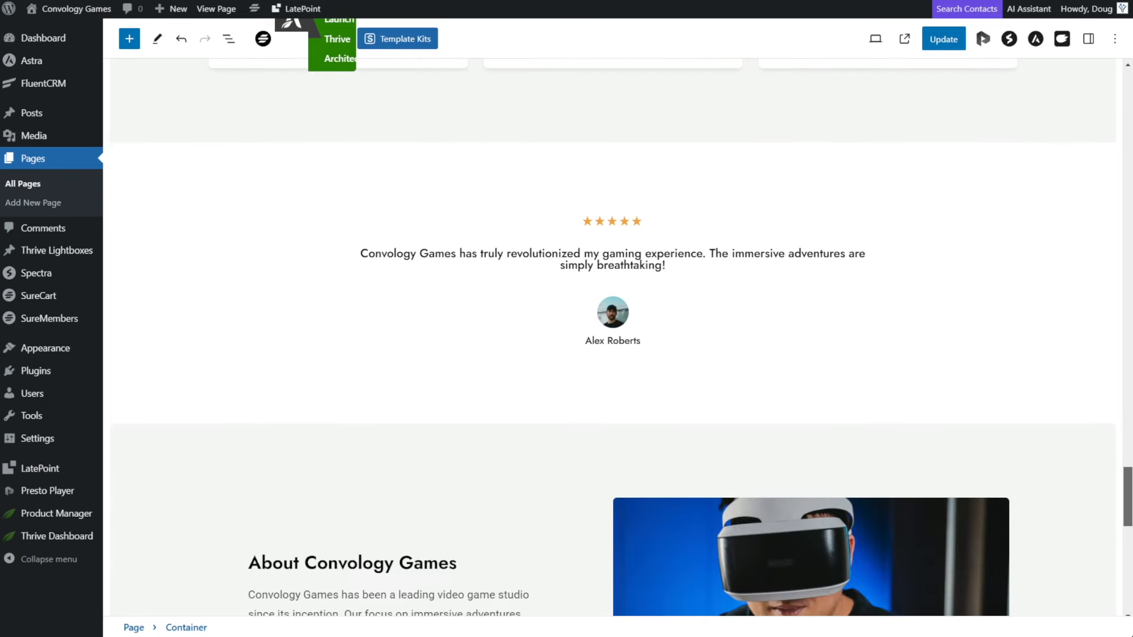
scroll(613, 337, down, 8)
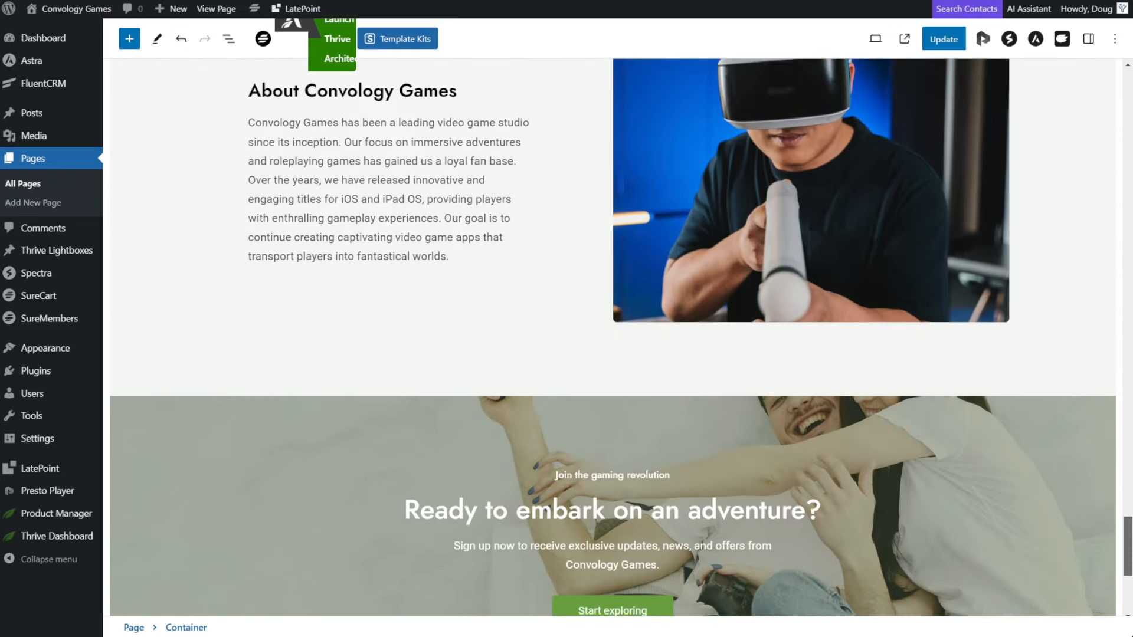
scroll(613, 342, down, 1)
scroll(254, 172, down, 1)
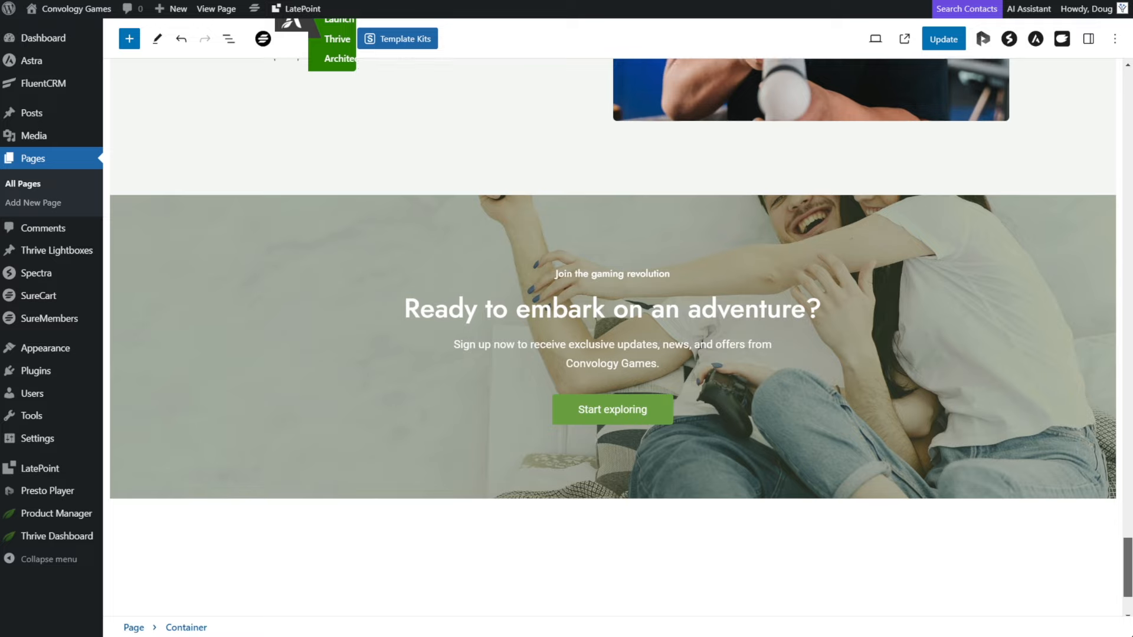
Reopen the Design Library's pages and look through the Services and Contact Us layouts.
scroll(254, 171, up, 5)
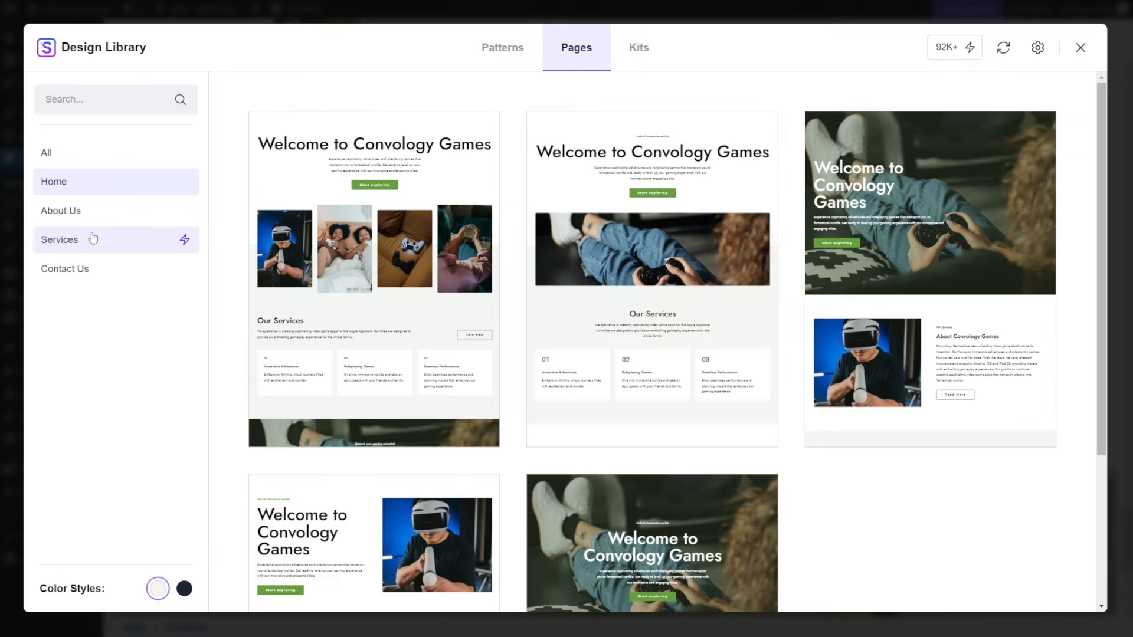
click(89, 239)
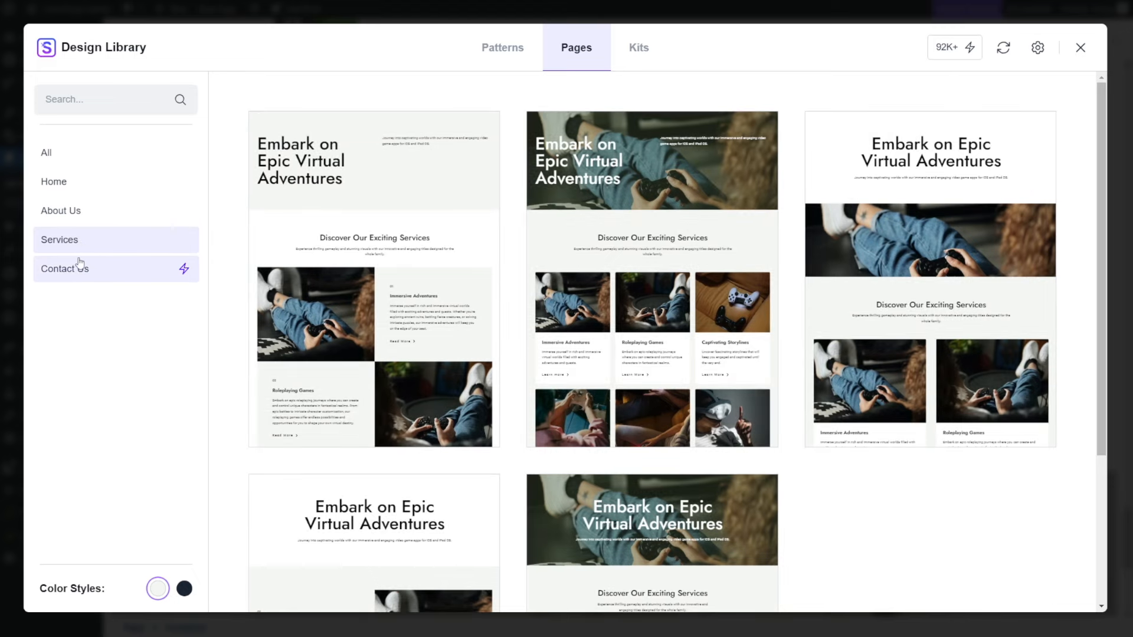
click(69, 270)
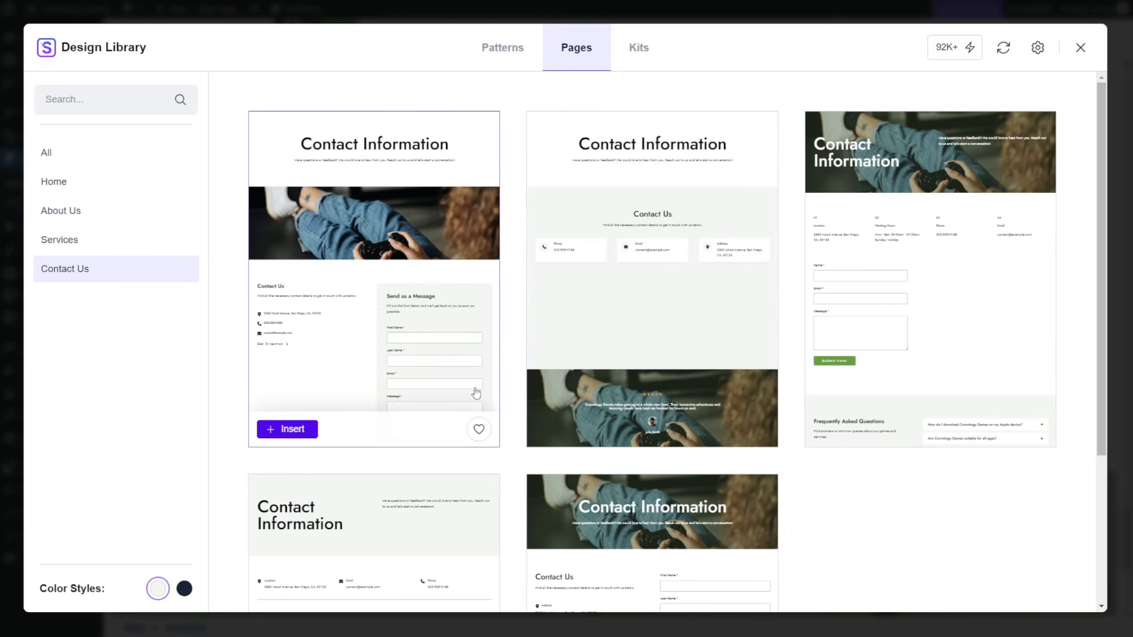
mouse_move(720, 215)
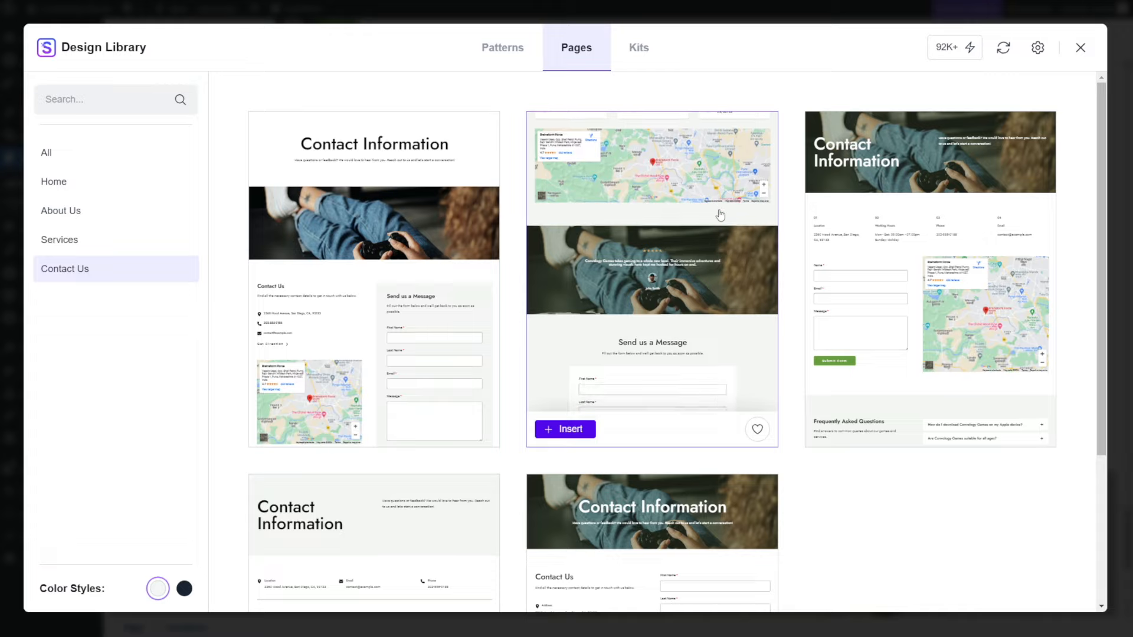
scroll(717, 291, down, 3)
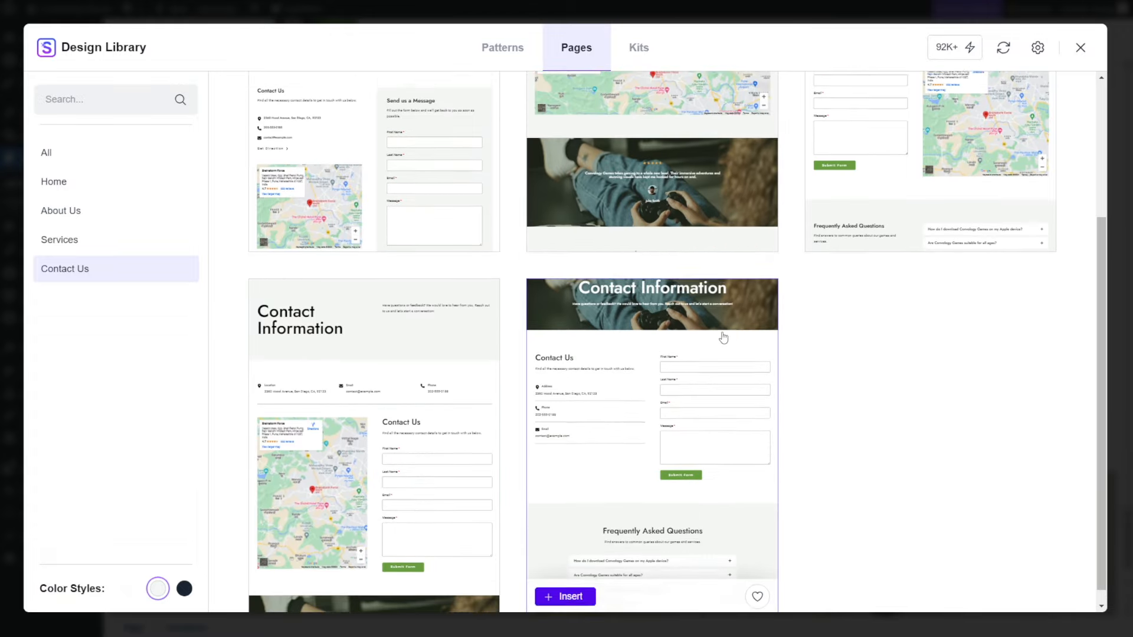
scroll(723, 337, up, 3)
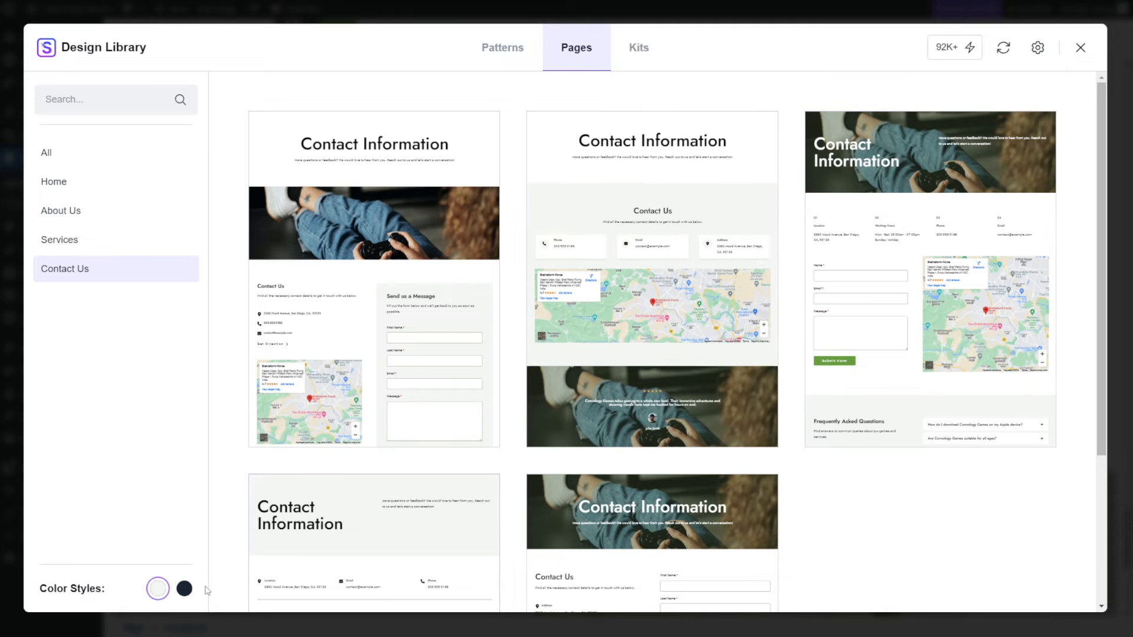
Compare the dark and light color styles on the Contact Us layouts and browse the Services and About Us pages.
click(184, 589)
click(157, 589)
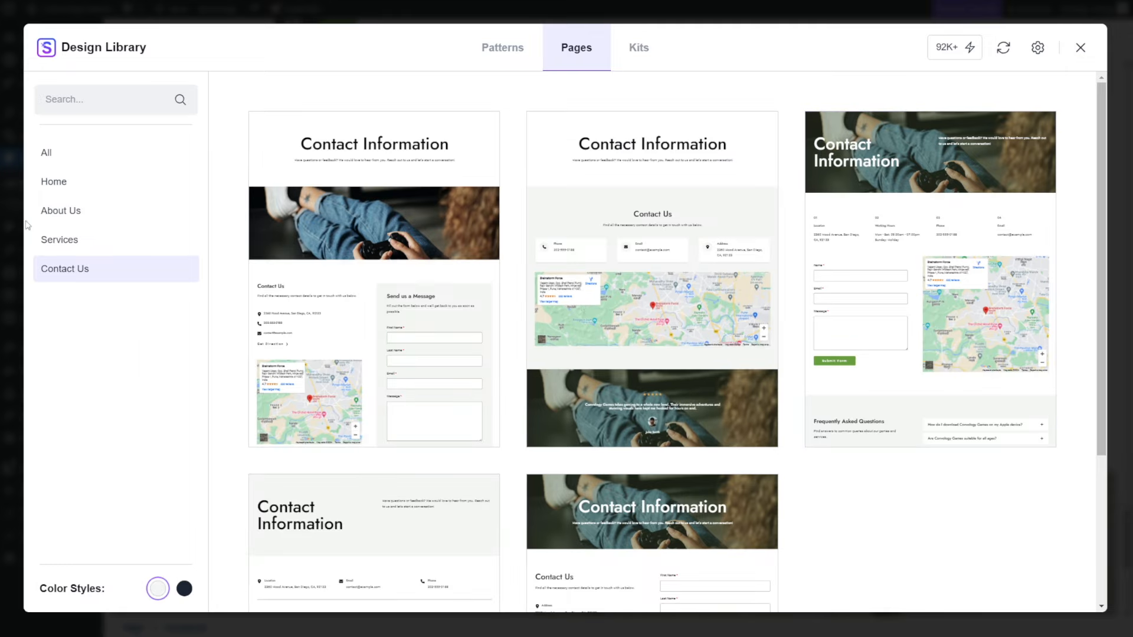
click(56, 238)
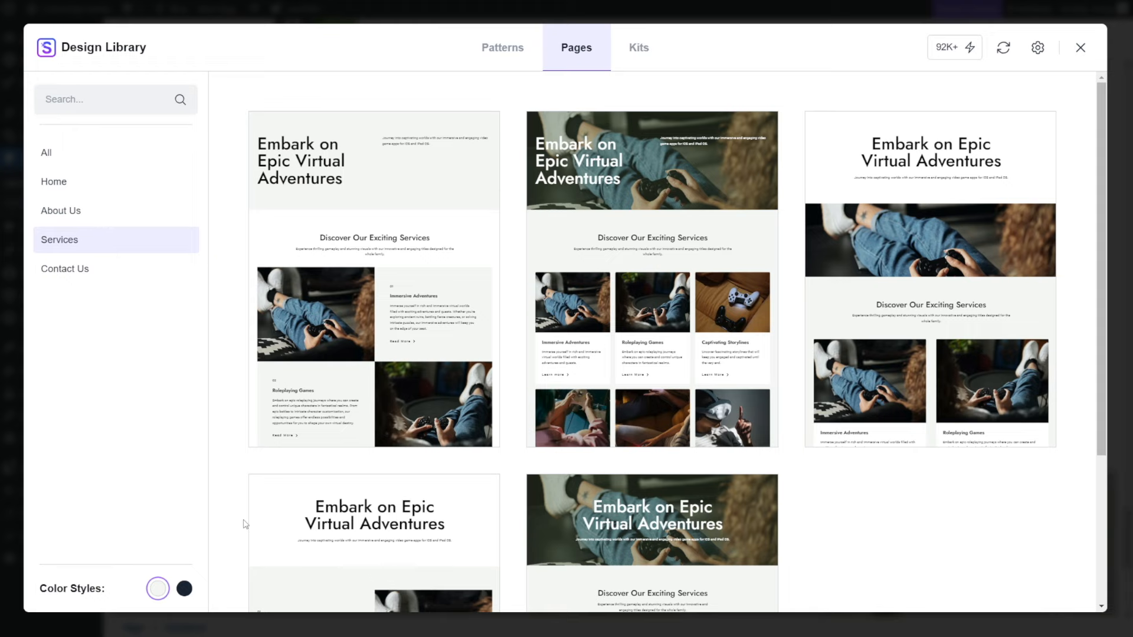
click(142, 211)
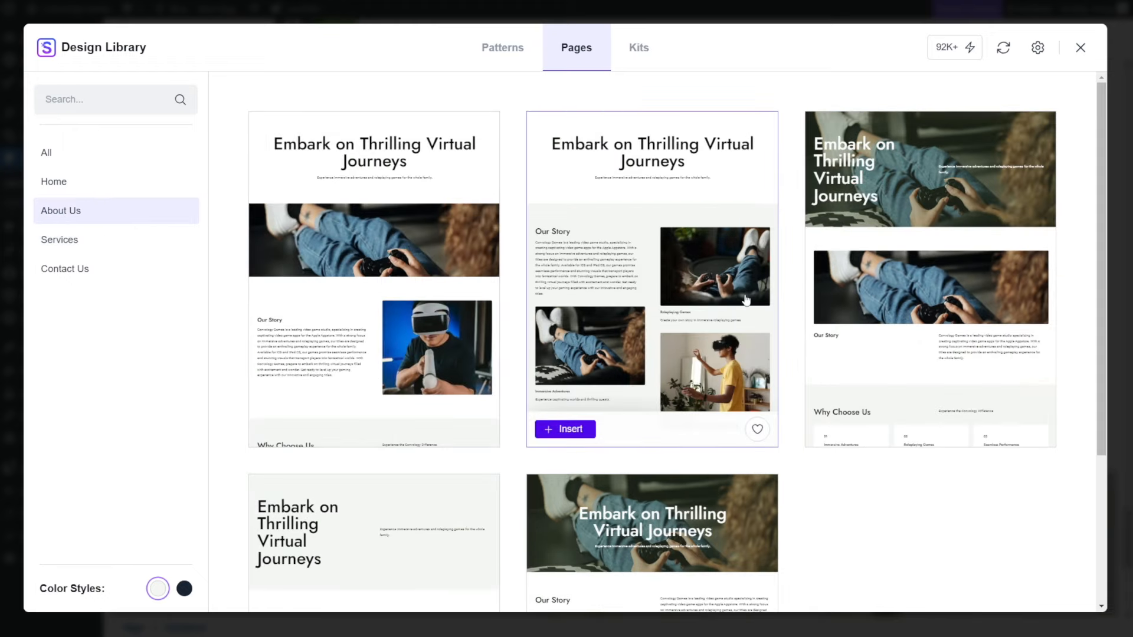